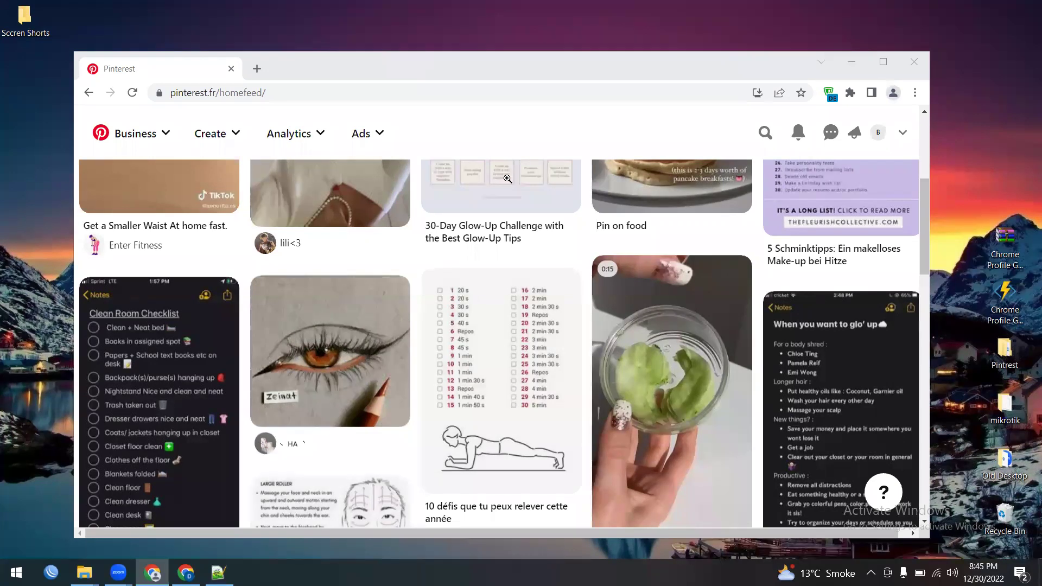
- Open the network folder \\172.168.30.247\Canva Pins All and move its window clear of the browser's Create options
key(super+r)
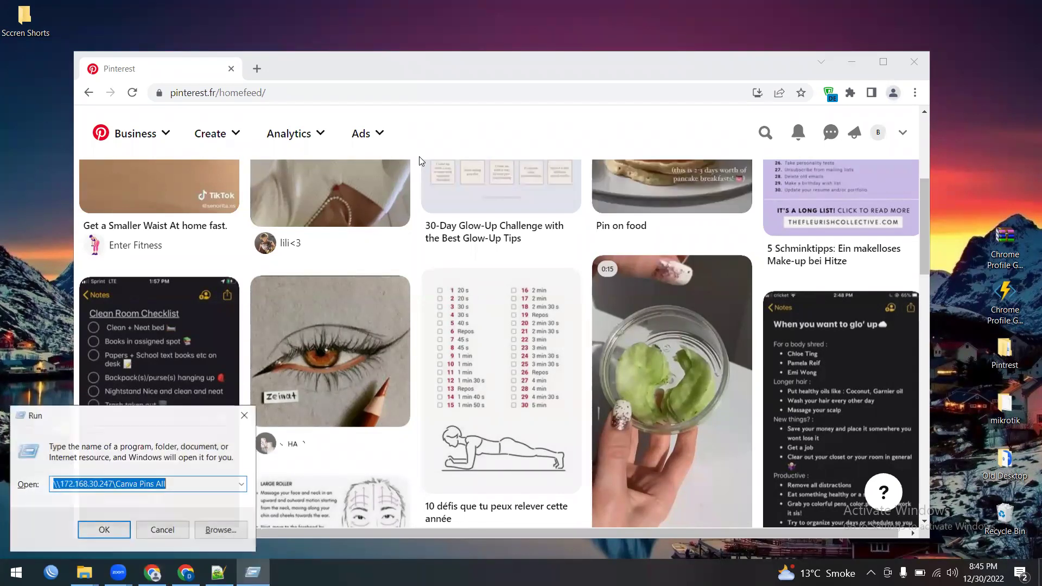
key(Return)
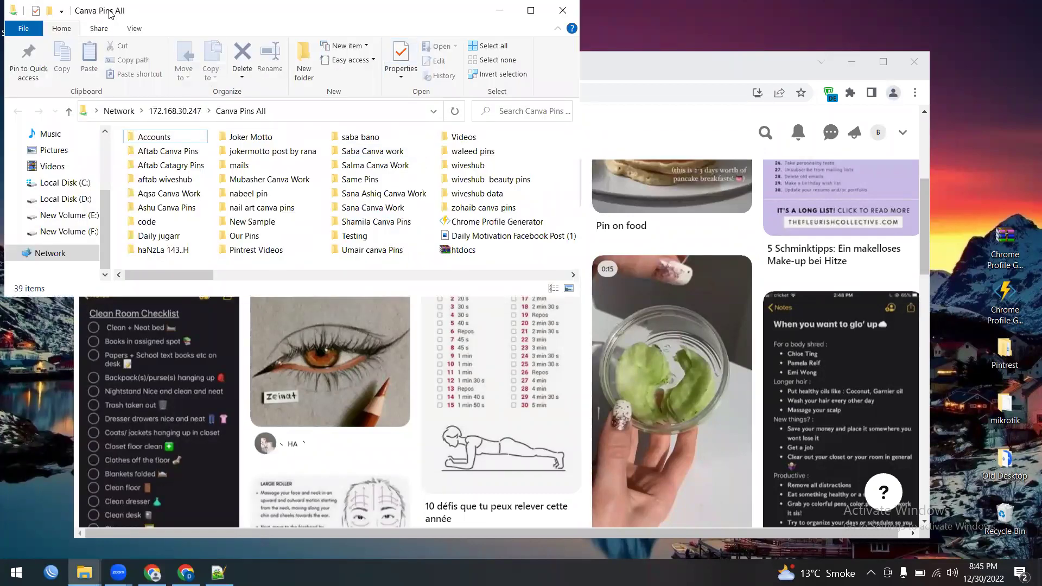
drag(108, 15, 552, 166)
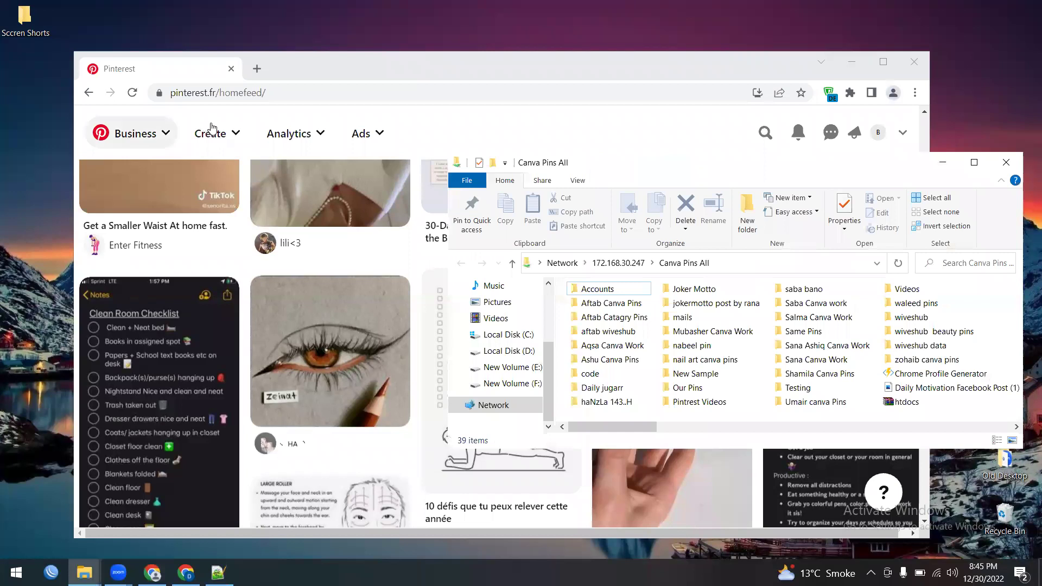
- Start a new standard Pin in the Pinterest business account
click(309, 76)
click(217, 134)
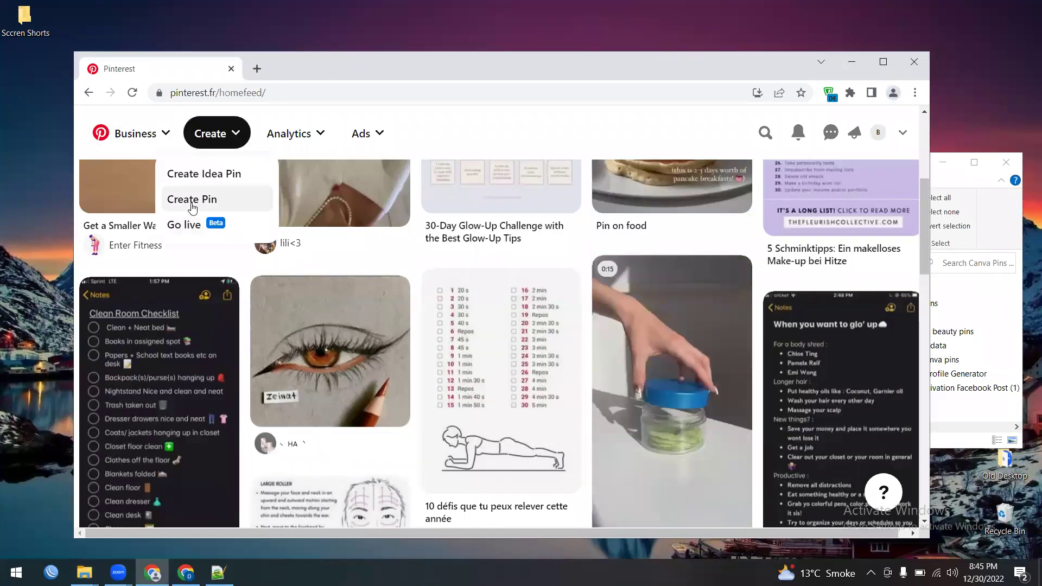
click(193, 208)
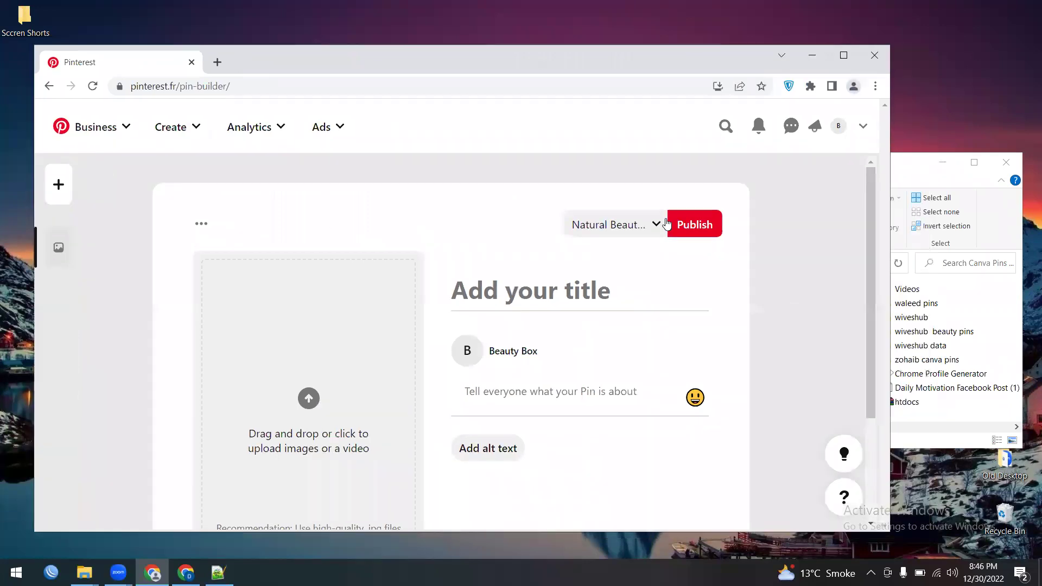
- In the shared Canva Pins All window, open "New folder" in the Canva work folder and go into "mix pins with link 2"
click(900, 168)
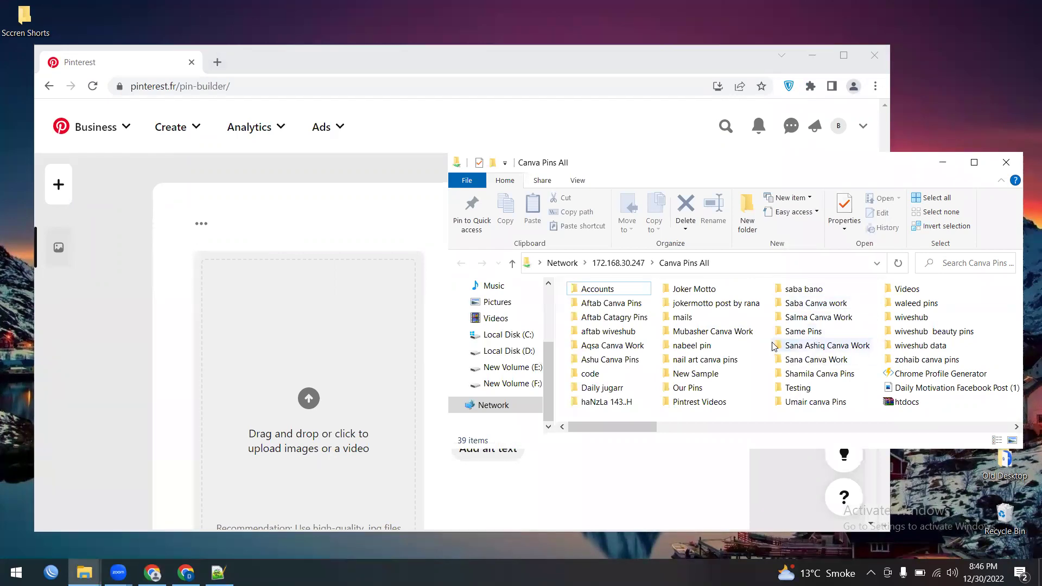
click(802, 307)
double_click(802, 307)
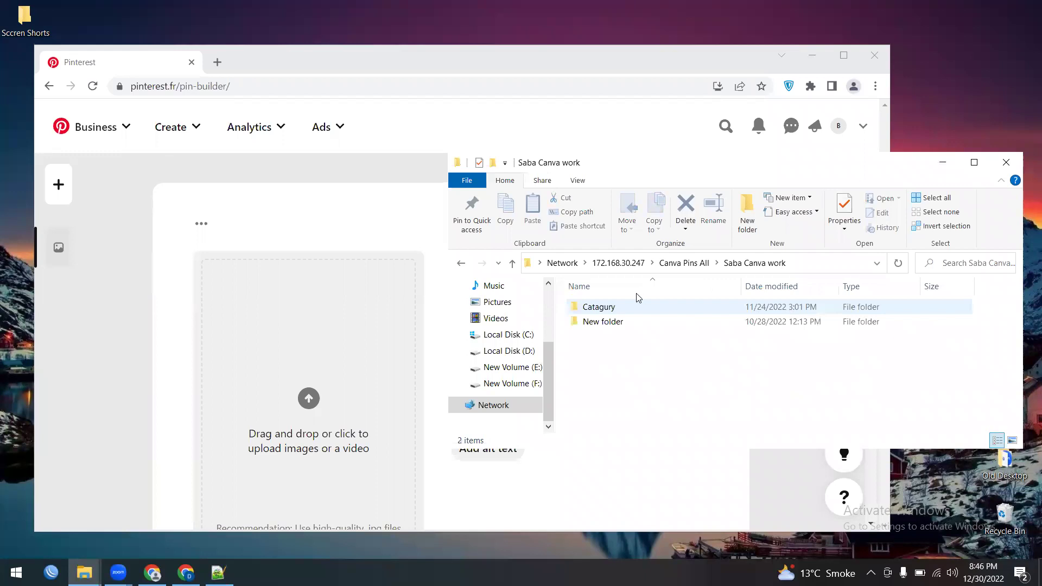
double_click(617, 323)
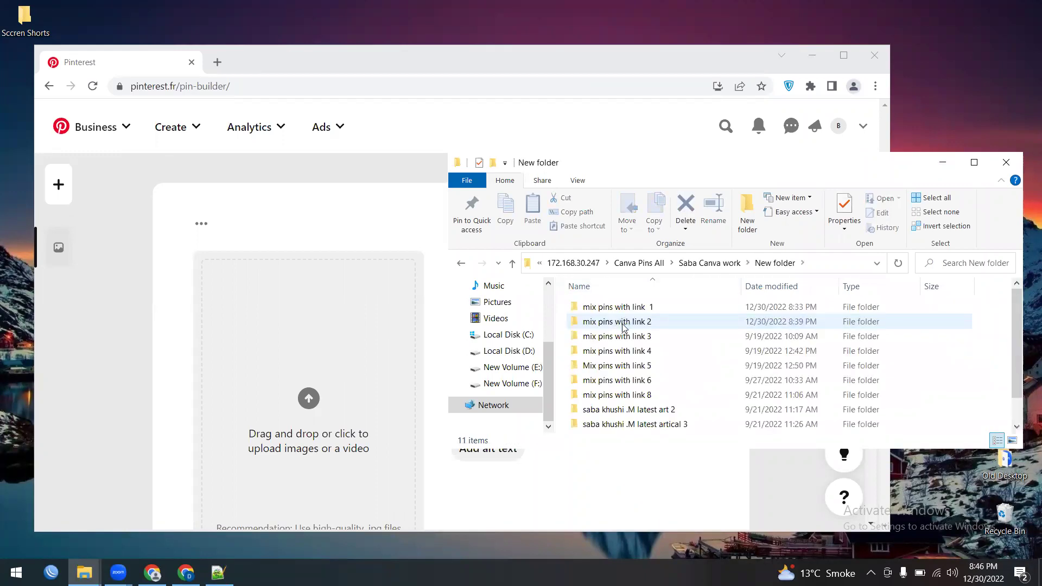
double_click(622, 324)
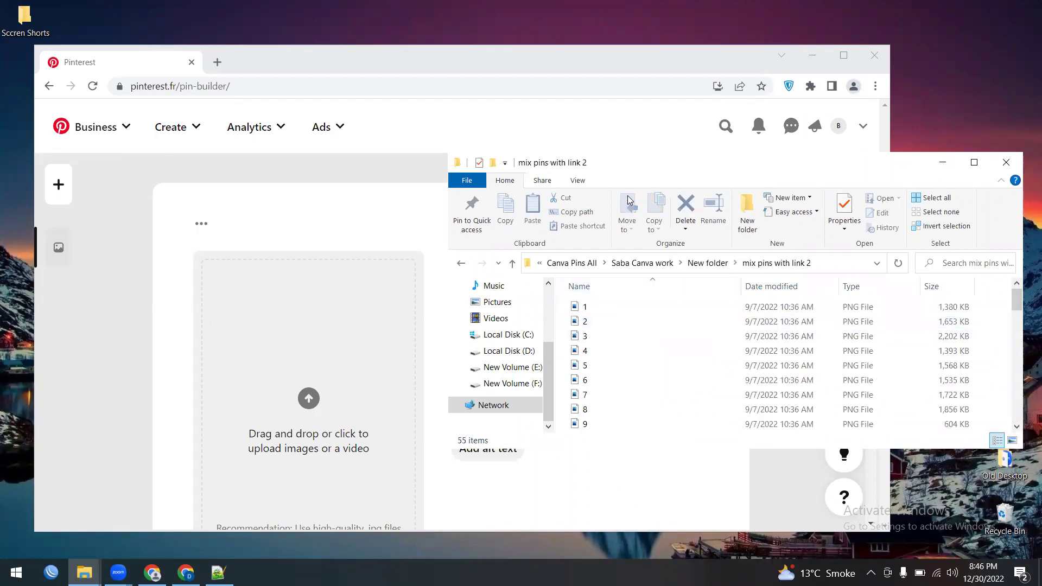
drag(630, 168, 671, 166)
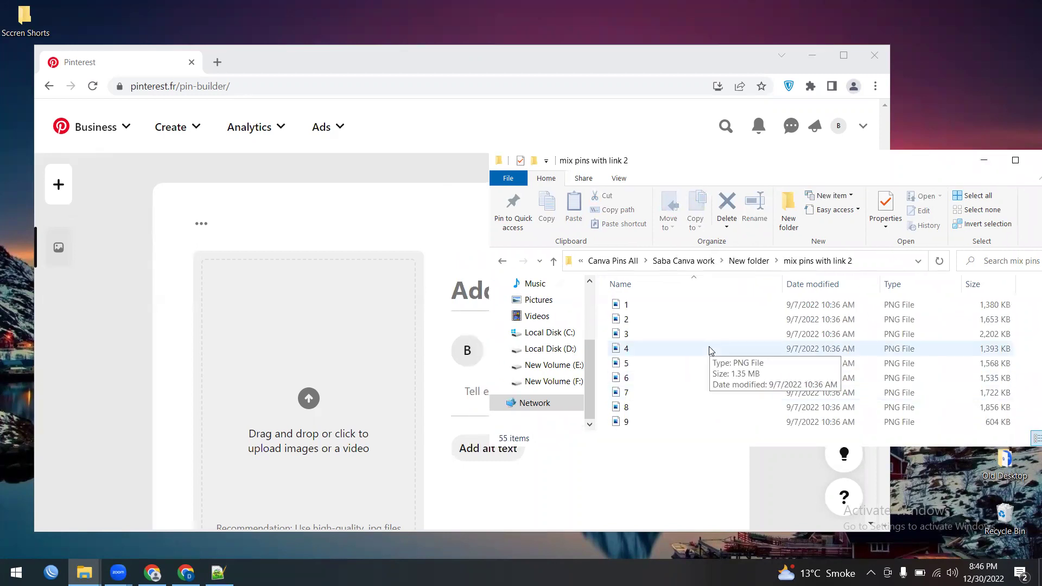
- Open the text file "mix pins with link 2" in Notepad++ and minimize it to keep it ready
scroll(710, 351, down, 15)
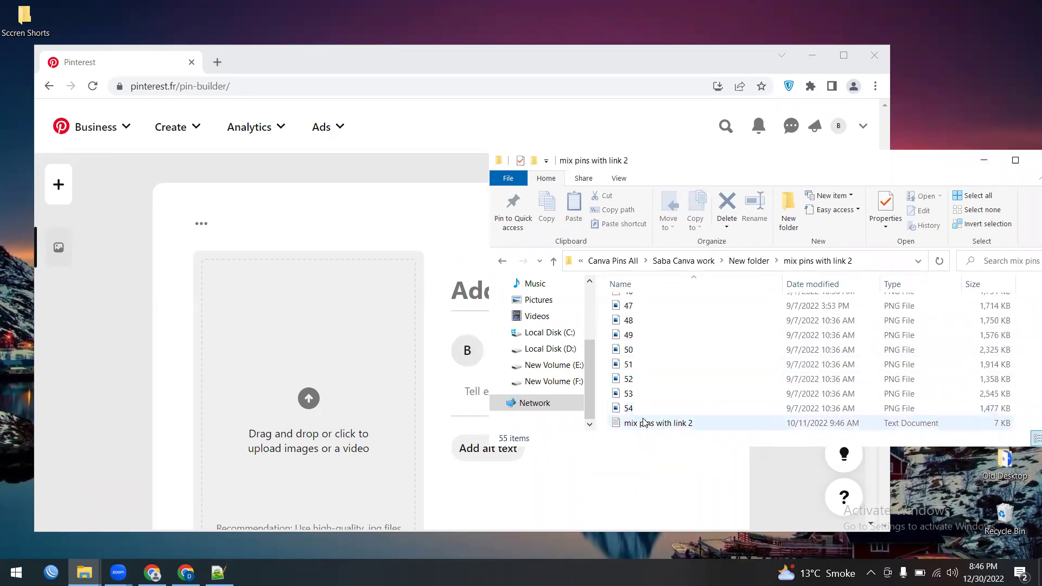
click(644, 423)
right_click(645, 423)
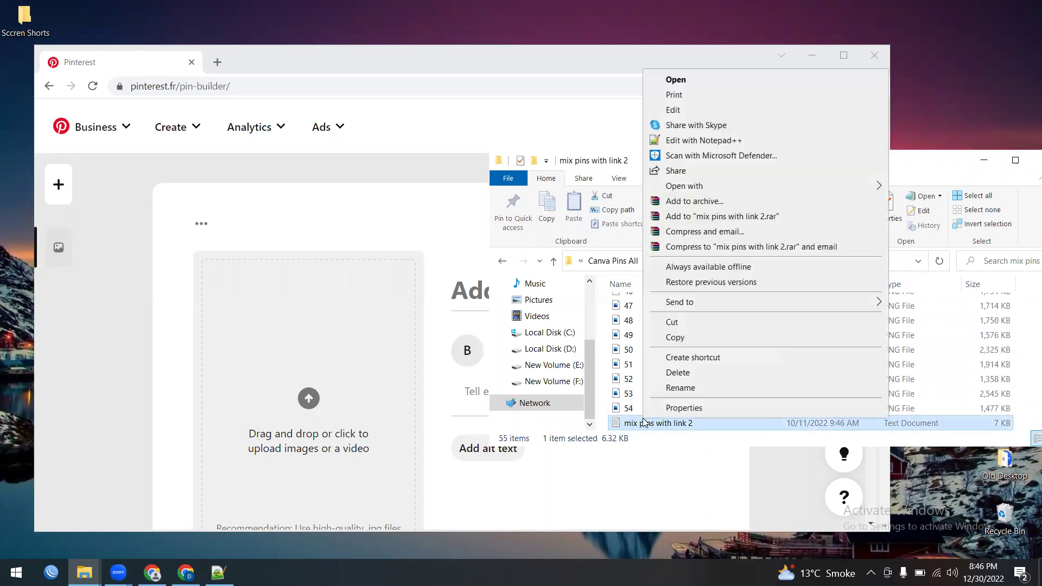
click(710, 141)
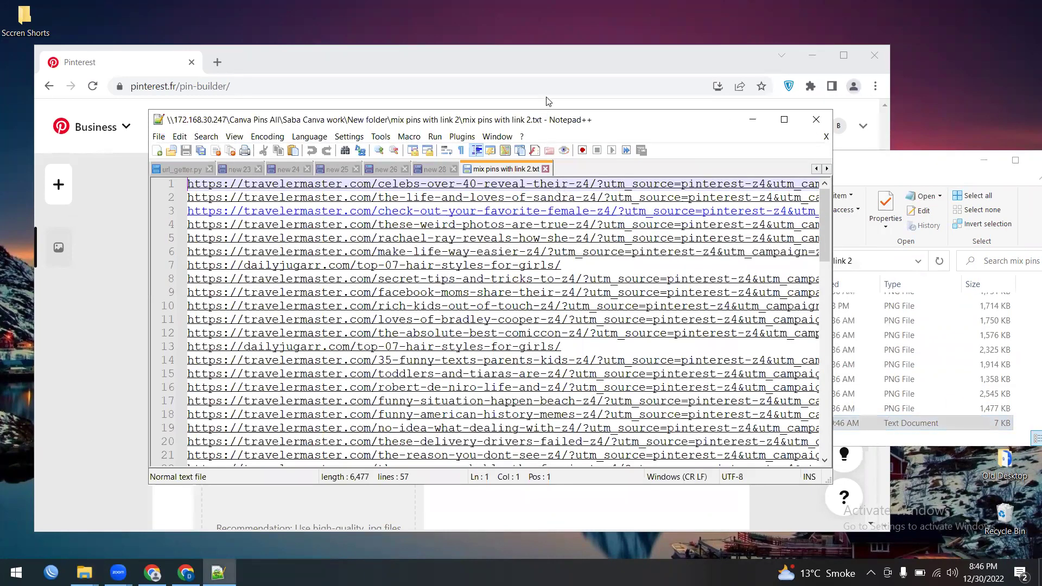
drag(532, 127, 516, 97)
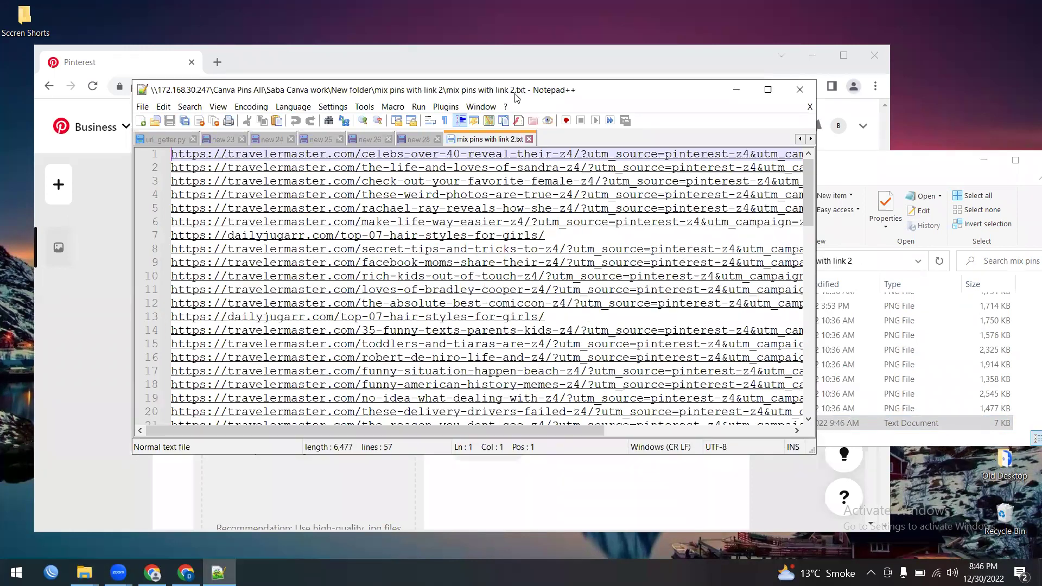
click(736, 90)
- Select the ten PNG images 33 to 42 in the "mix pins with link 2" folder
drag(762, 166, 773, 105)
scroll(757, 242, up, 9)
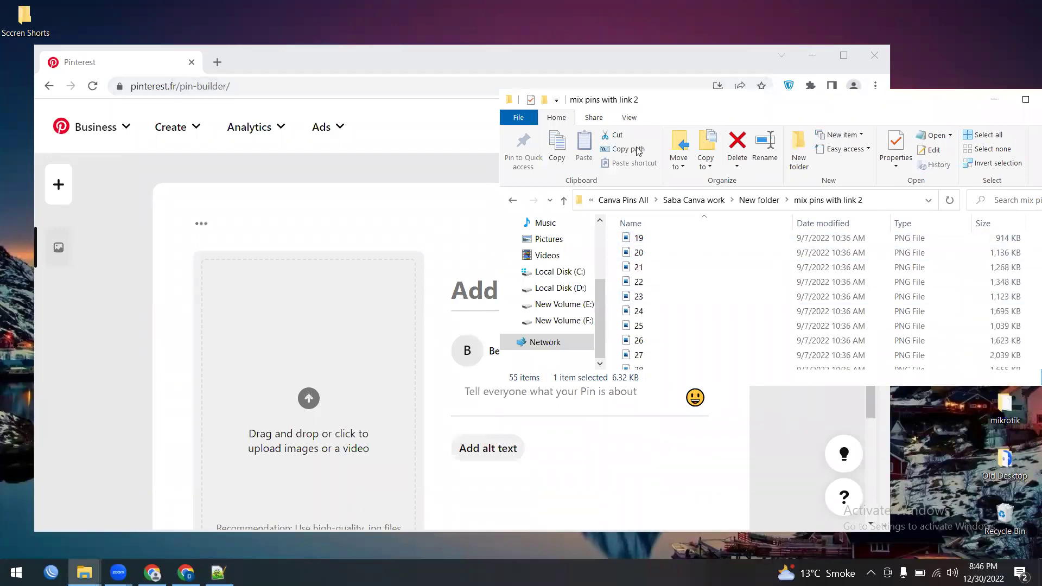
drag(770, 102, 685, 128)
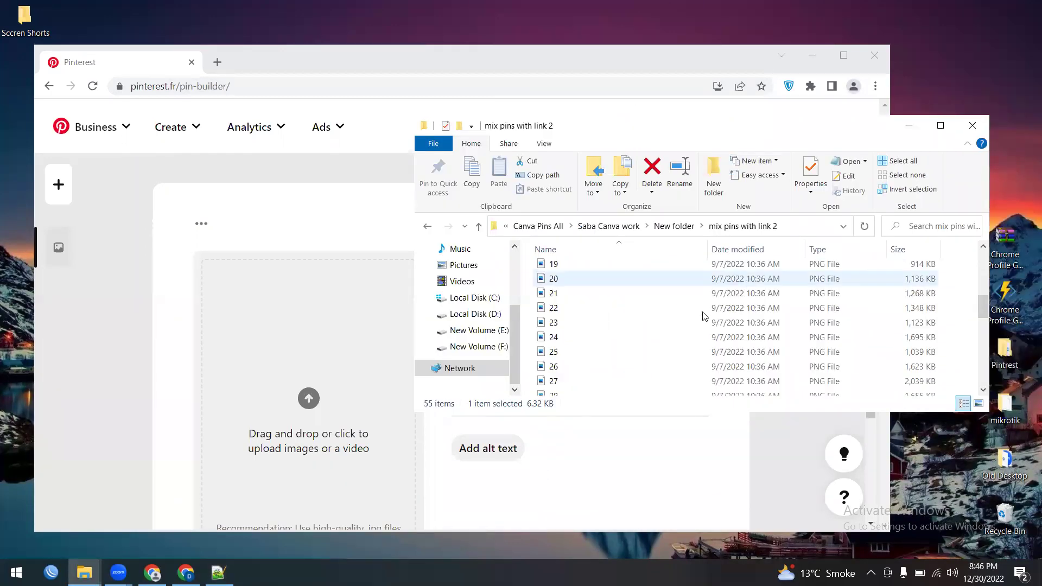
scroll(837, 326, up, 1)
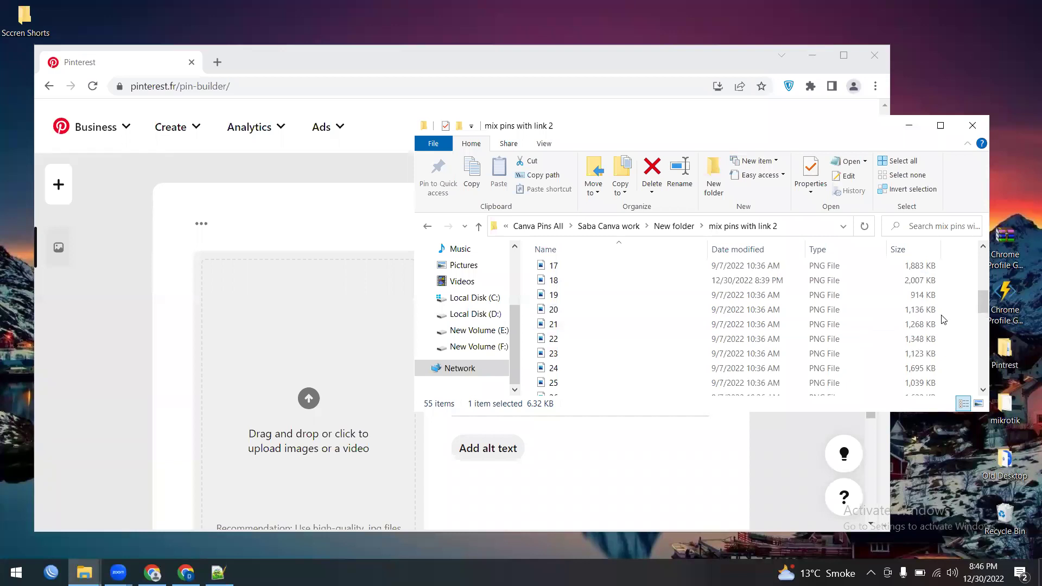
scroll(923, 323, down, 3)
scroll(914, 320, down, 3)
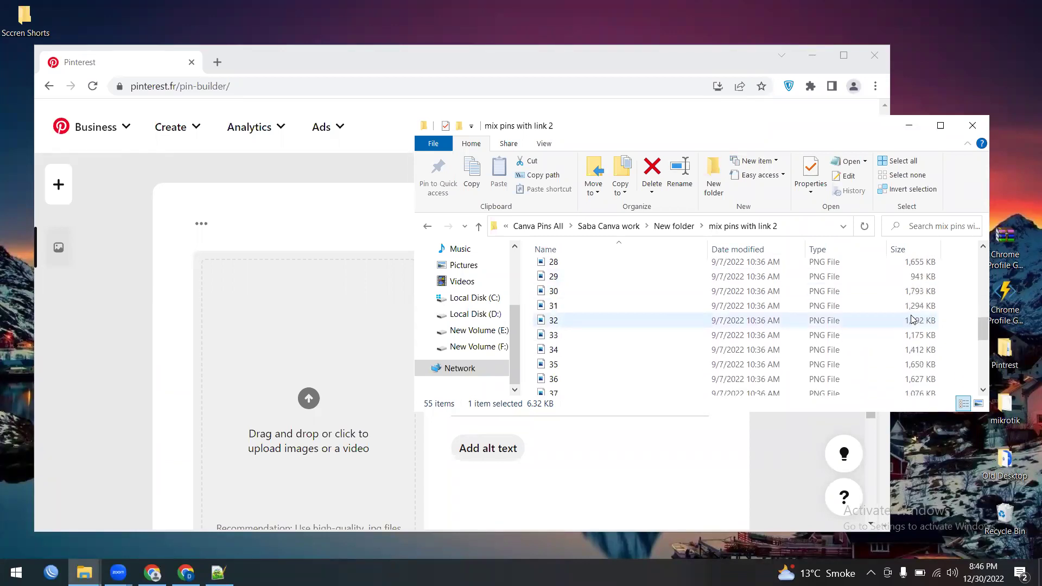
drag(948, 277, 889, 376)
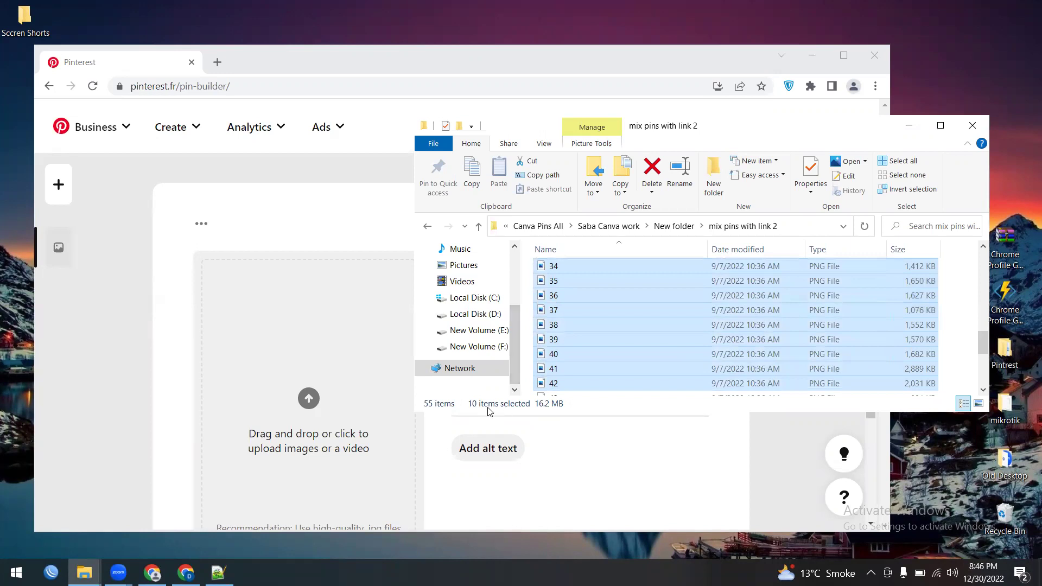
- Add the ten selected images to the Pinterest Pin builder as separate Pin drafts
scroll(579, 321, up, 1)
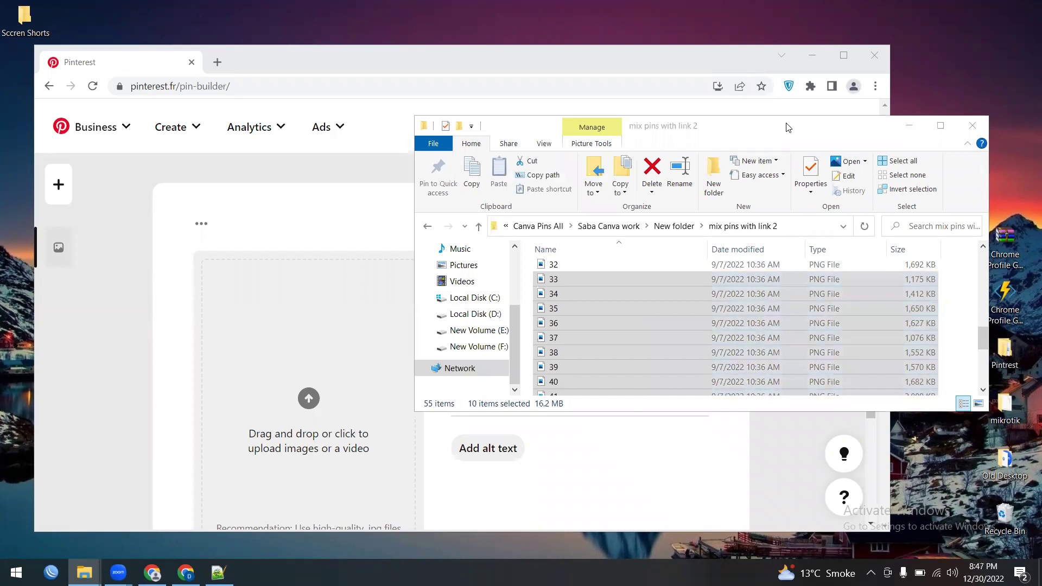
drag(716, 118, 645, 114)
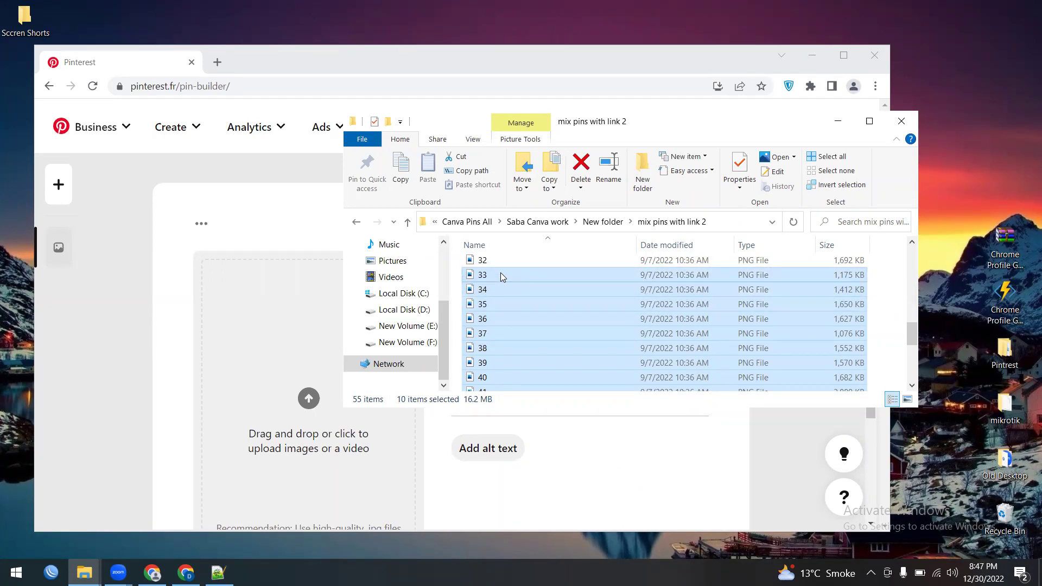
drag(496, 273, 69, 329)
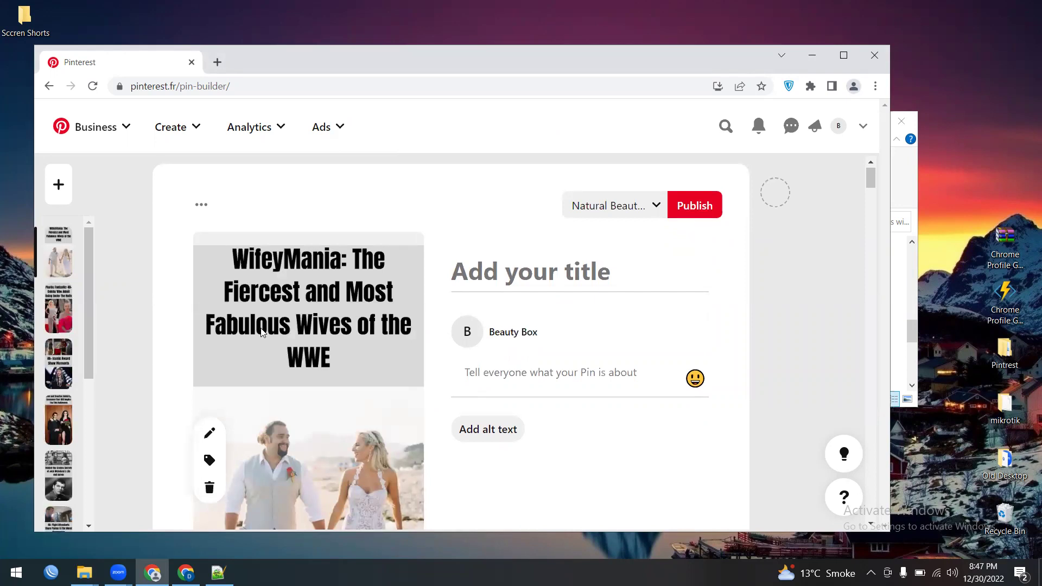
- Check the number of the first selected image and find the line with the same number in the Notepad++ link list
mouse_move(218, 572)
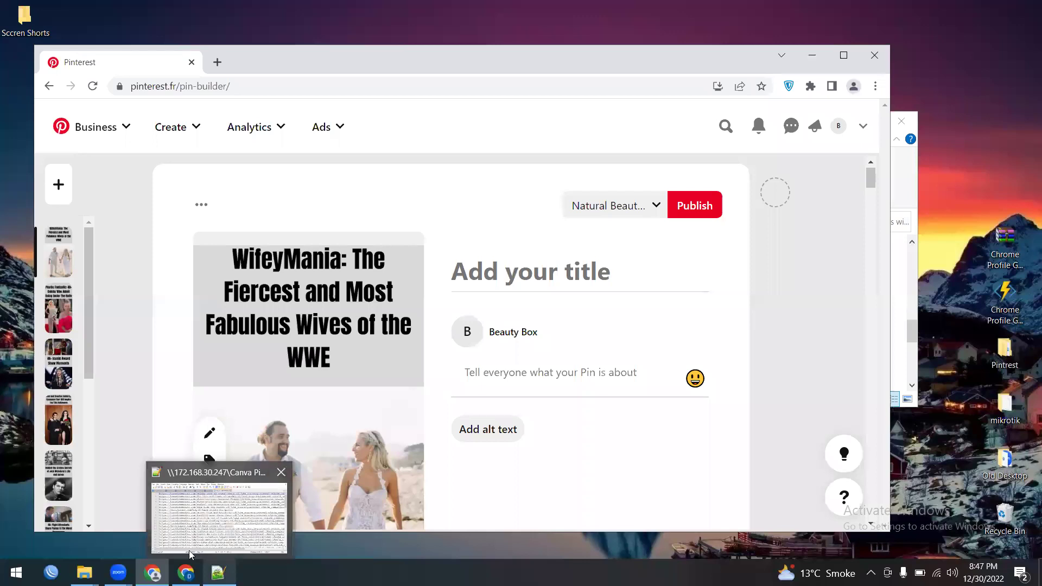
mouse_move(85, 572)
click(205, 515)
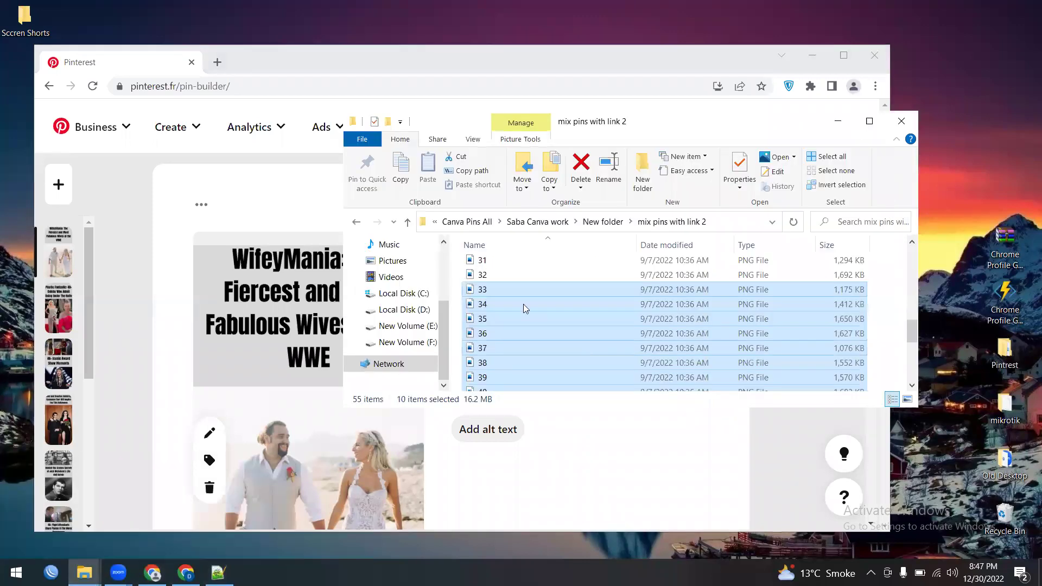
click(218, 572)
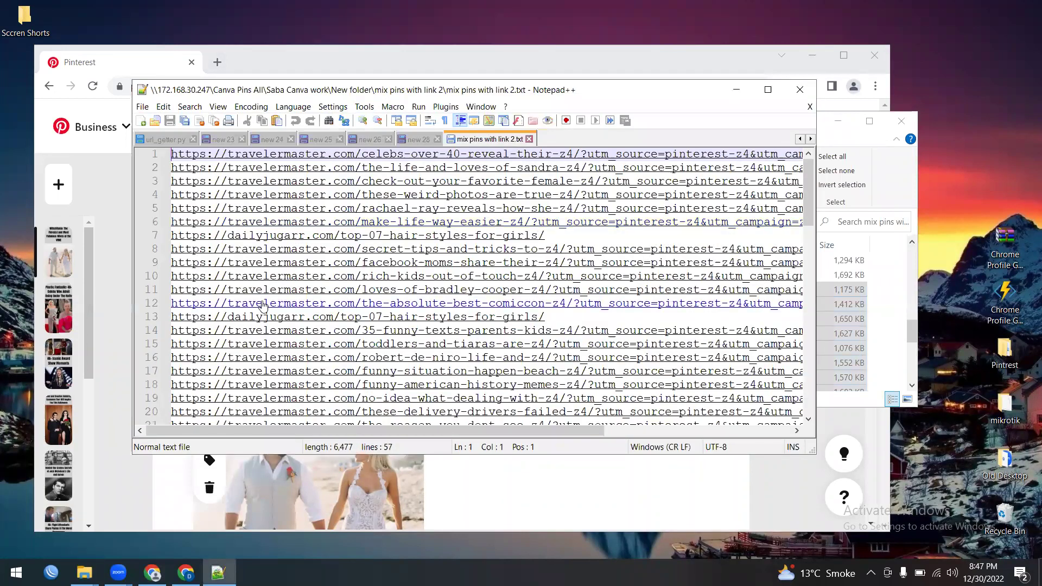
scroll(263, 306, down, 1)
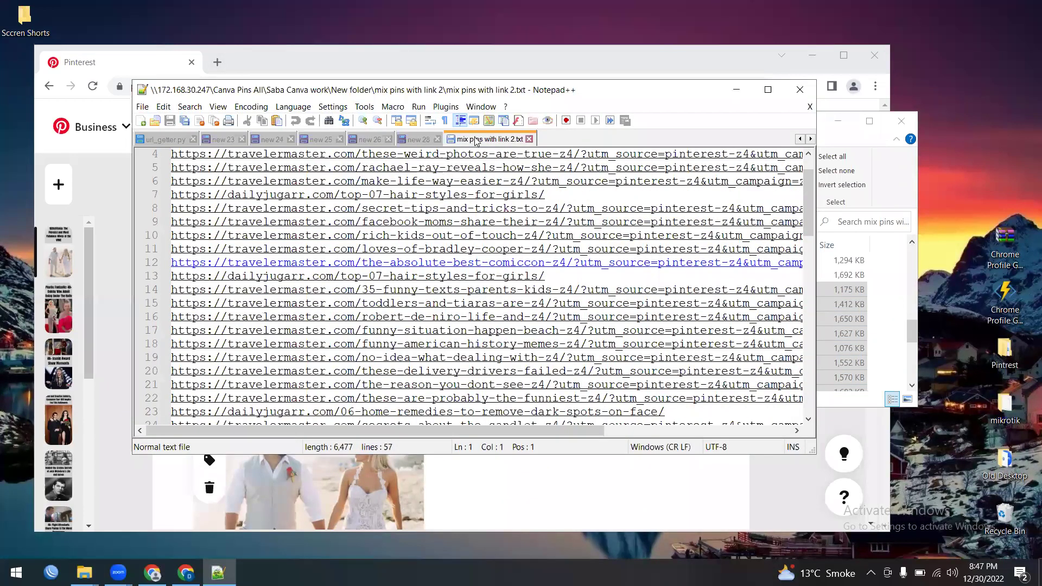
scroll(519, 91, down, 4)
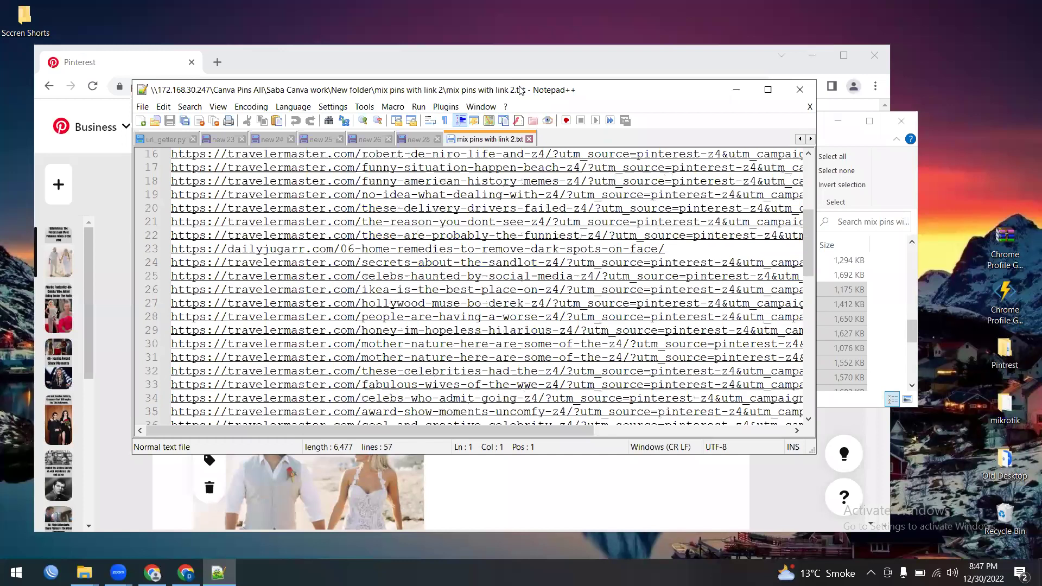
mouse_move(157, 377)
mouse_down()
mouse_move(138, 377)
mouse_move(139, 390)
mouse_move(157, 391)
mouse_move(167, 373)
mouse_up()
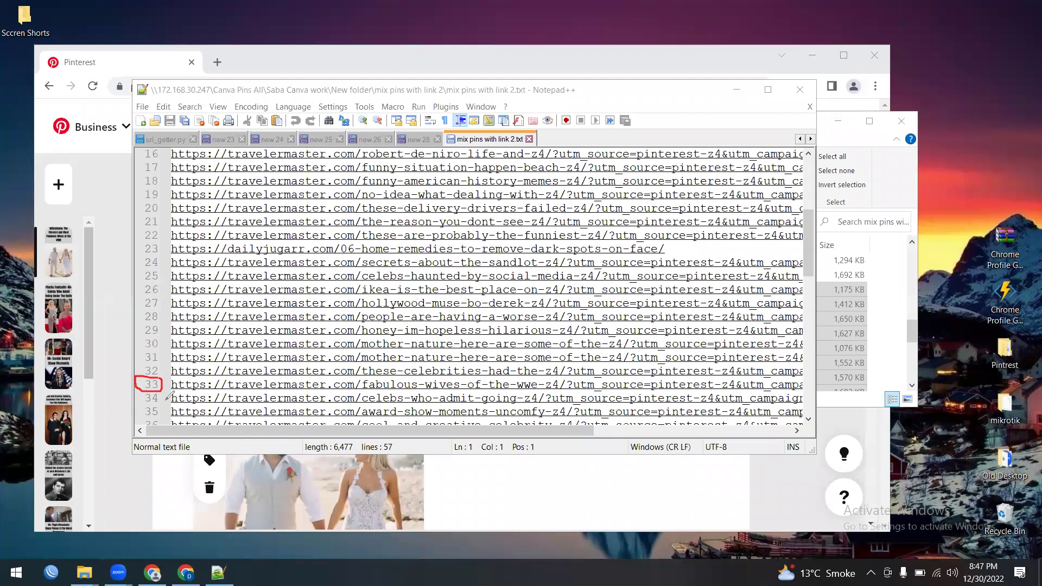
key(ctrl+z)
click(592, 114)
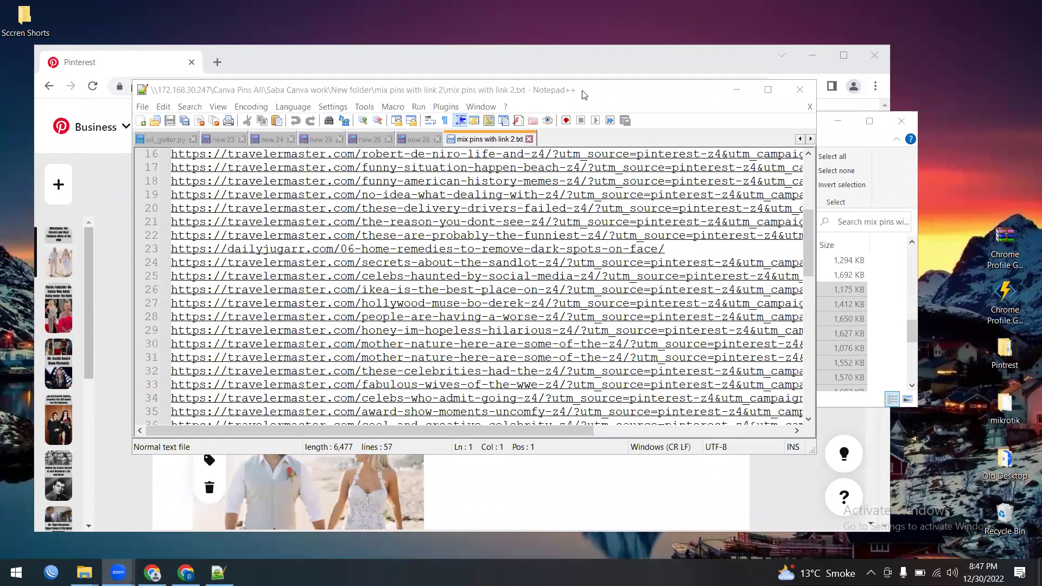
- Reposition the Notepad++ and browser windows and bring the first Pin draft's destination link field into view
drag(585, 95, 588, 112)
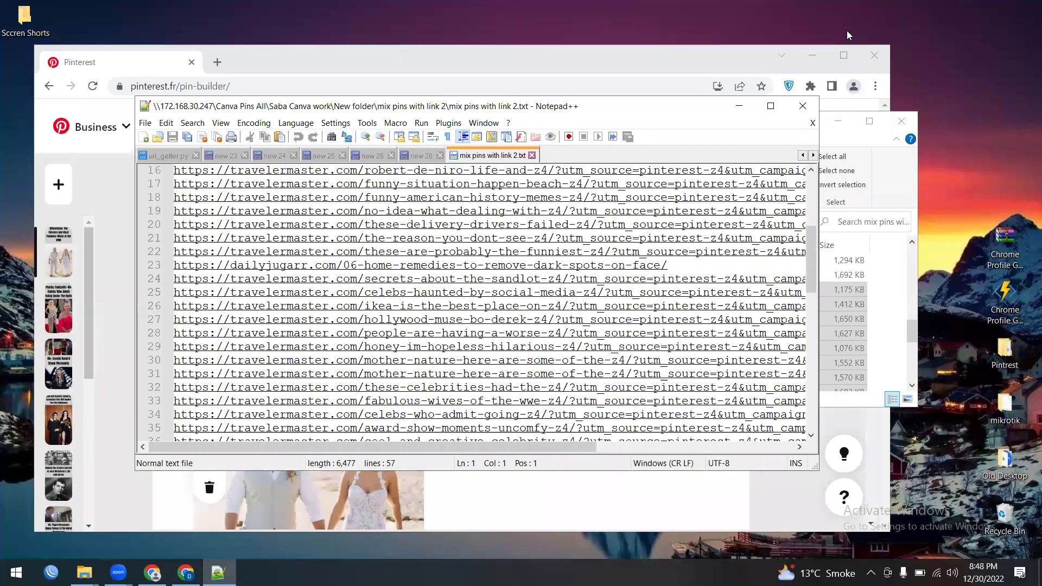
click(540, 107)
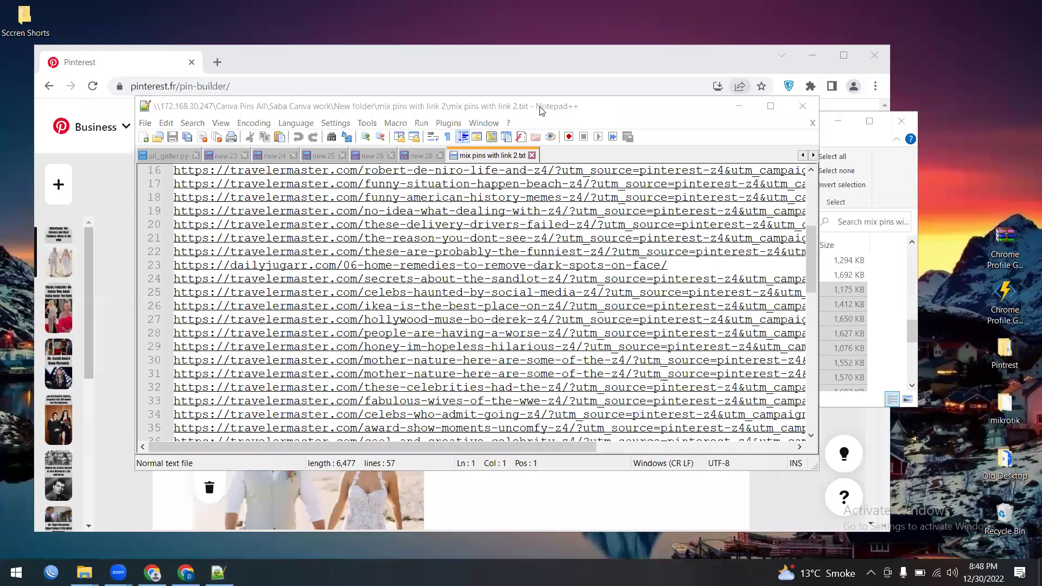
drag(540, 107, 624, 87)
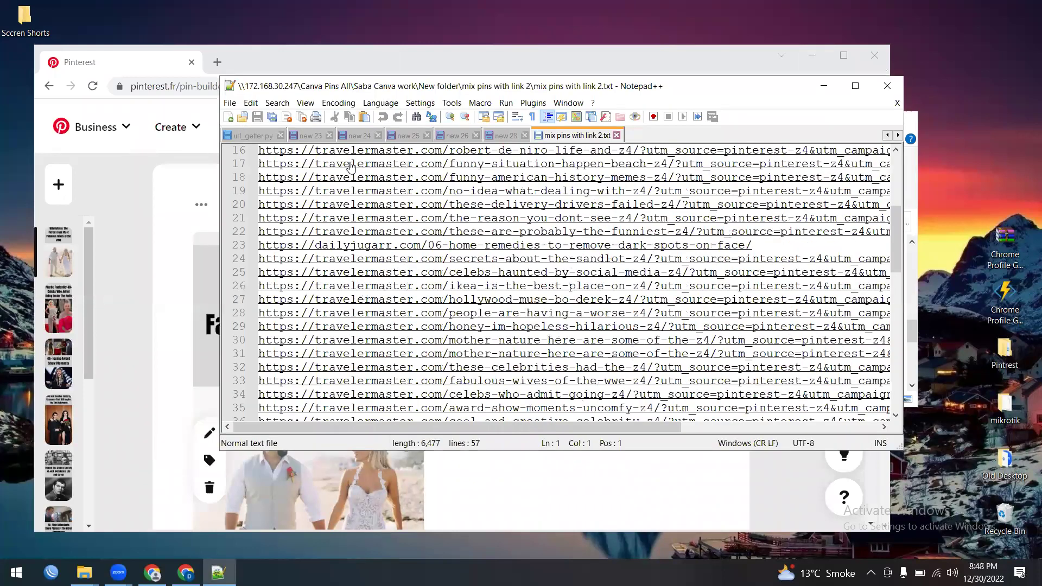
drag(292, 53, 283, 30)
scroll(403, 345, down, 1)
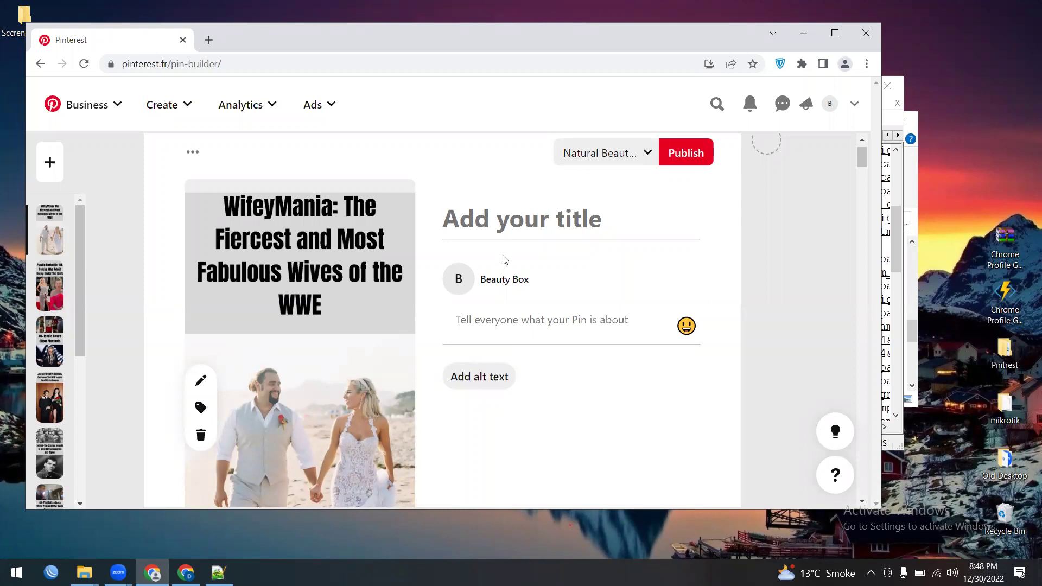
scroll(490, 325, down, 3)
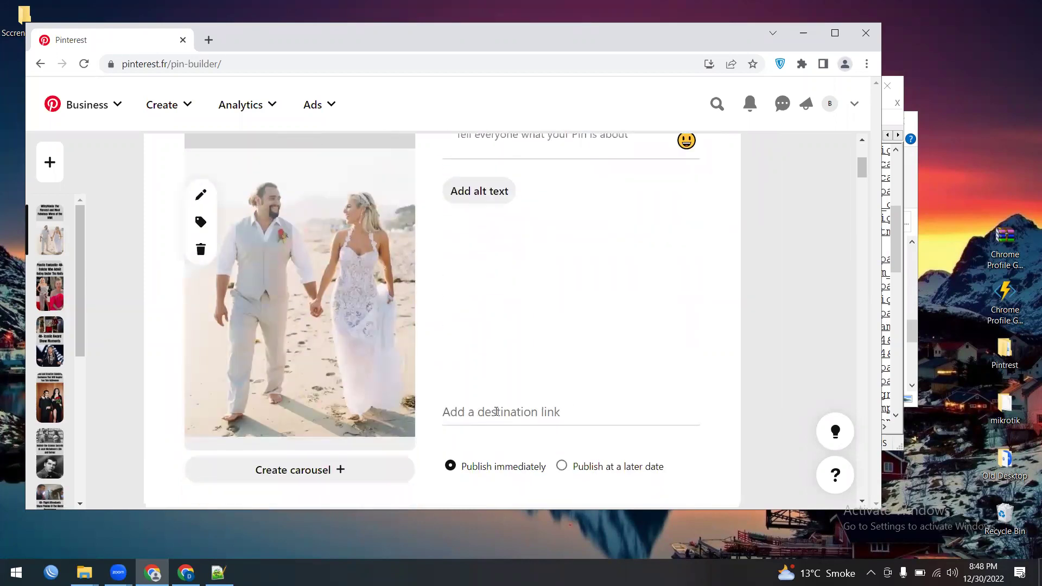
- Copy the fabulous-wives-of-the-wwe link from line 33 of the Notepad++ link list
click(218, 572)
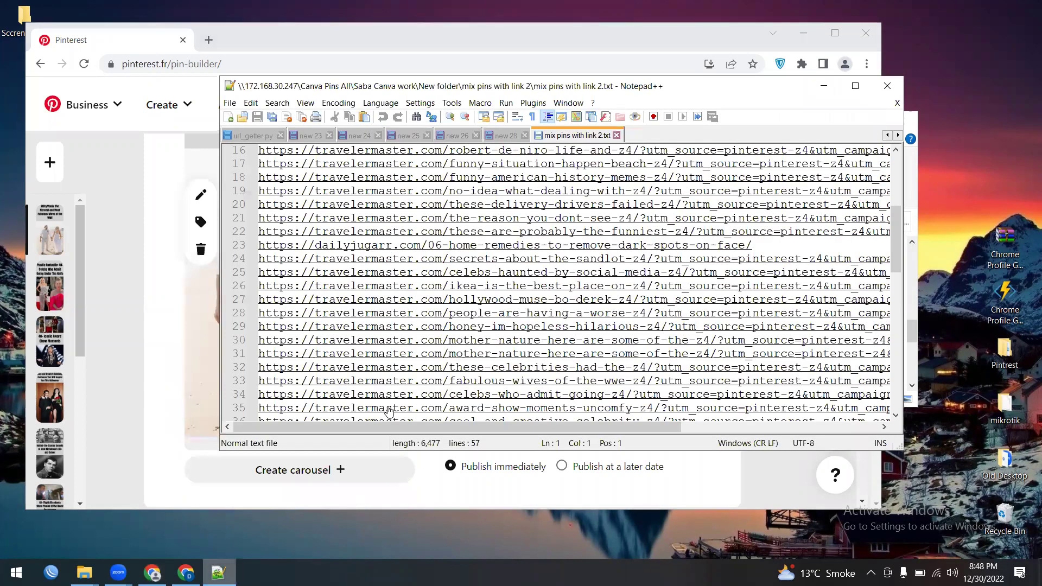
scroll(304, 303, down, 2)
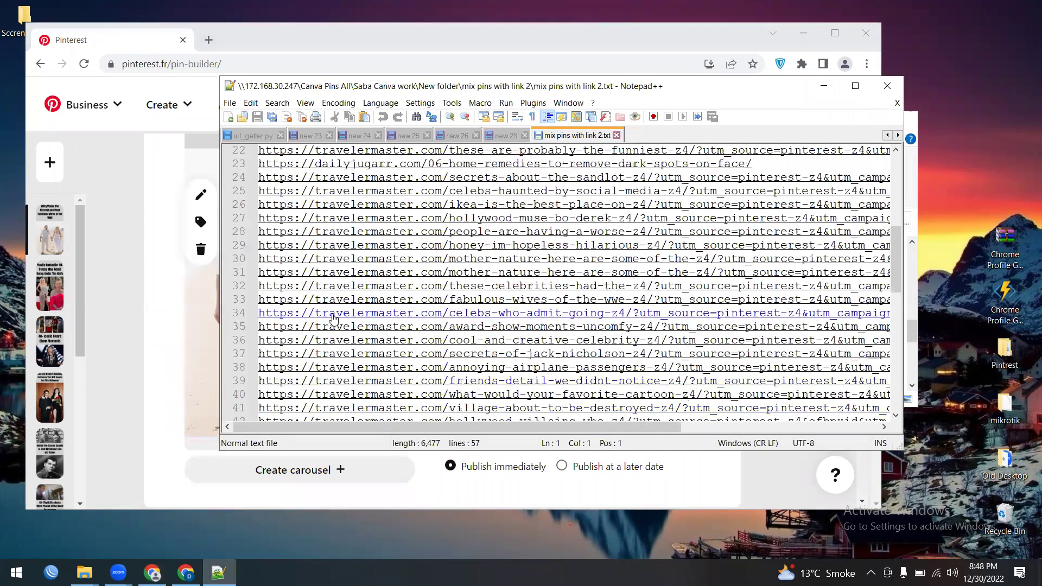
right_click(298, 302)
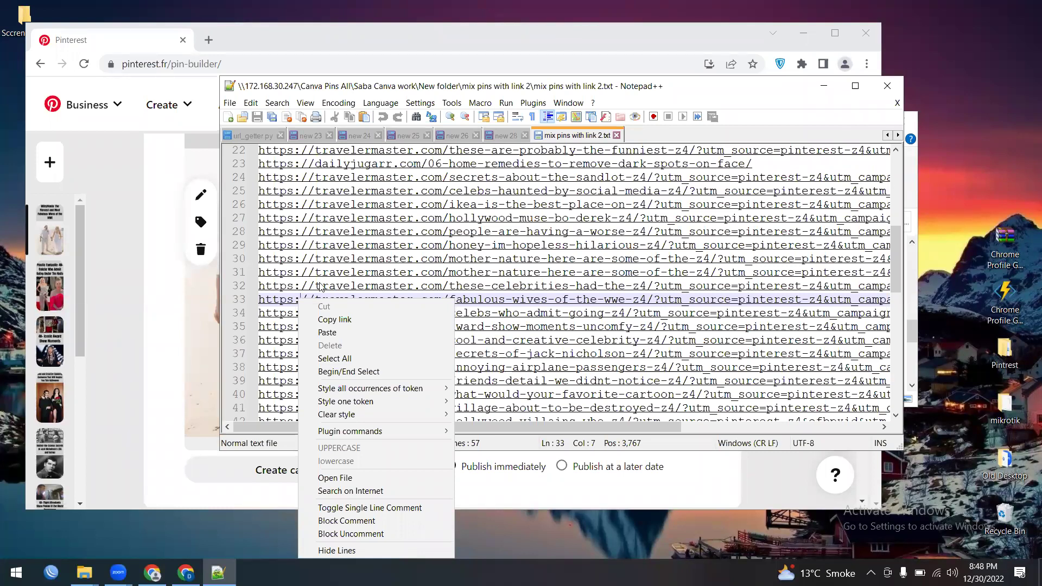
click(231, 300)
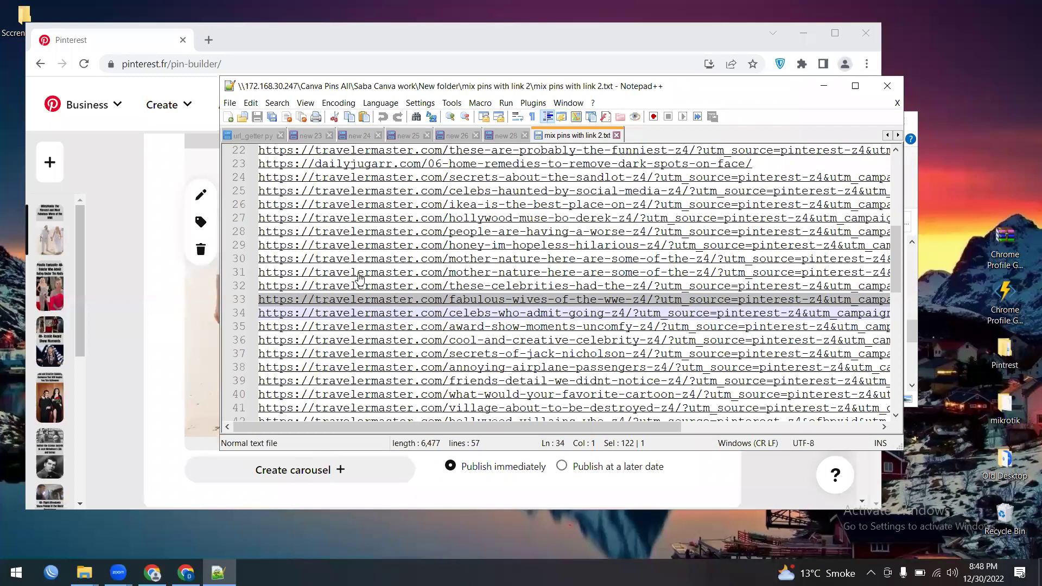
click(373, 314)
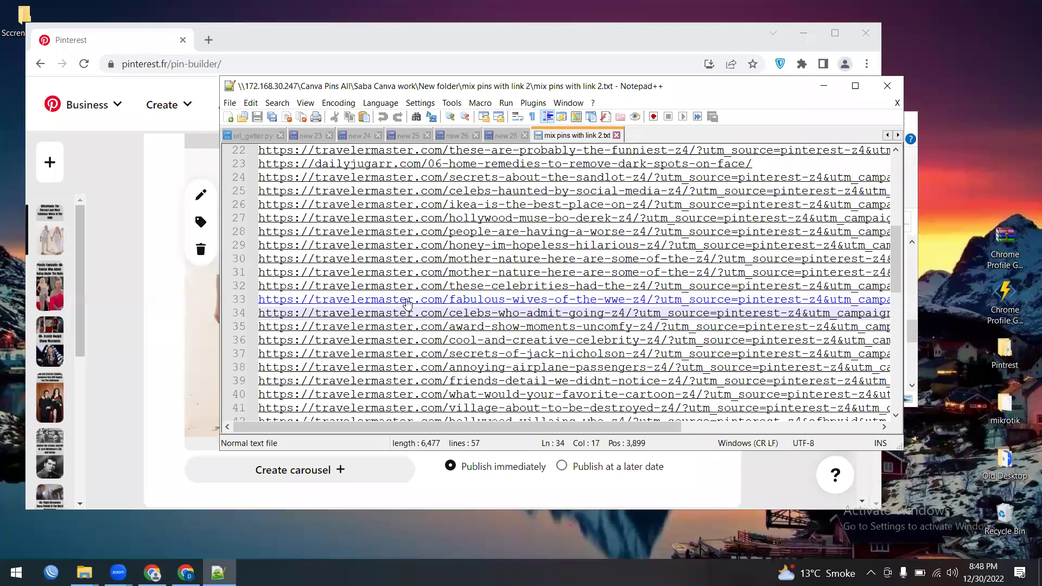
right_click(407, 304)
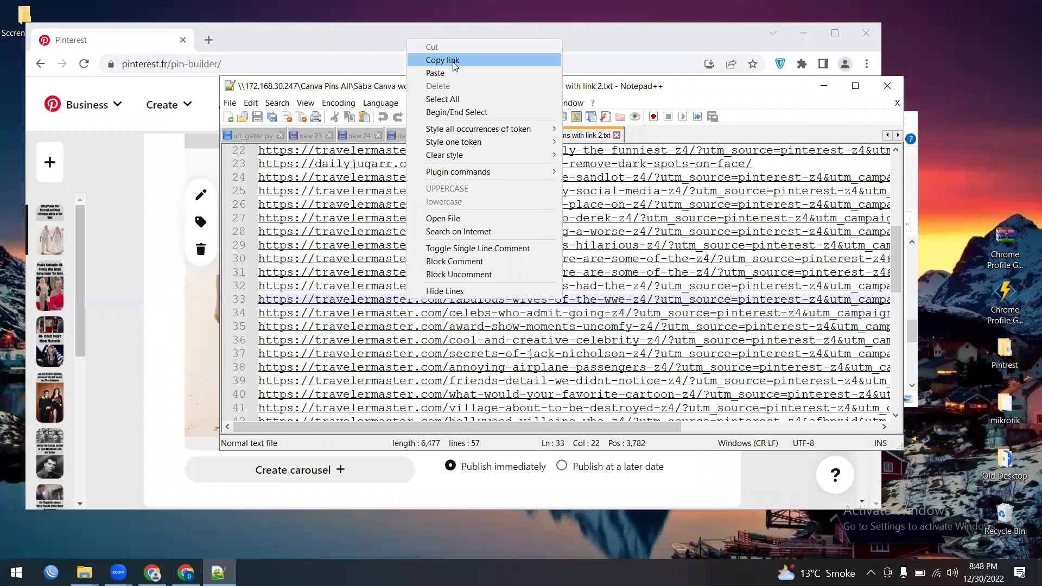
click(455, 61)
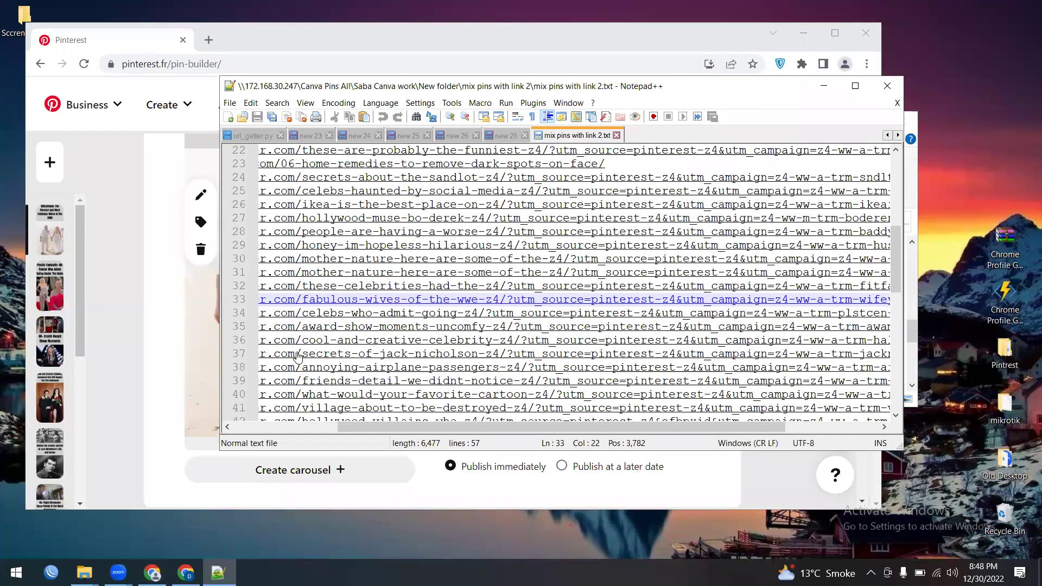
- Paste the copied line 33 link as the destination link of the first Pin draft in Pinterest
click(152, 573)
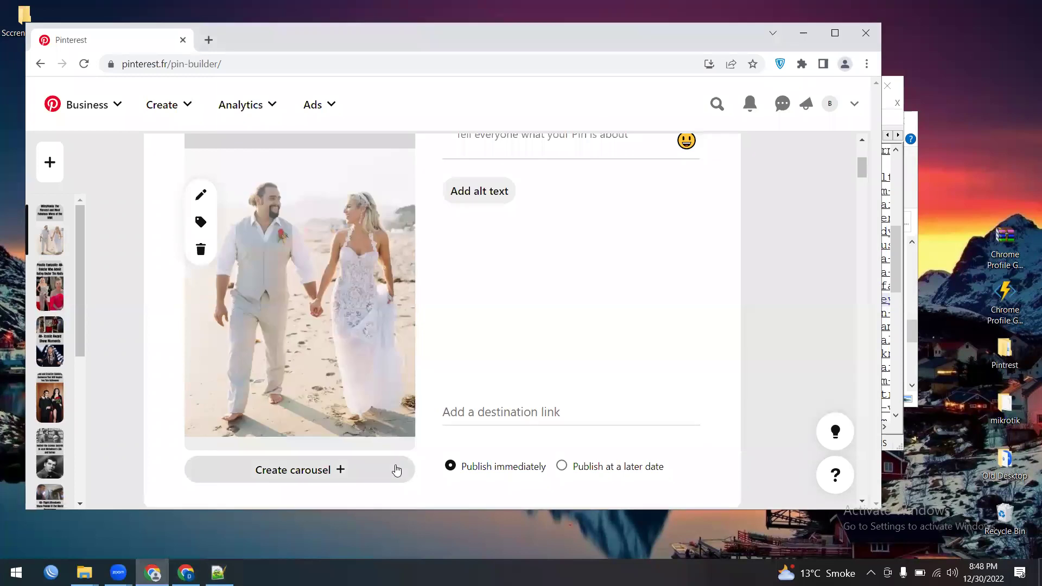
scroll(412, 294, up, 3)
scroll(411, 294, down, 3)
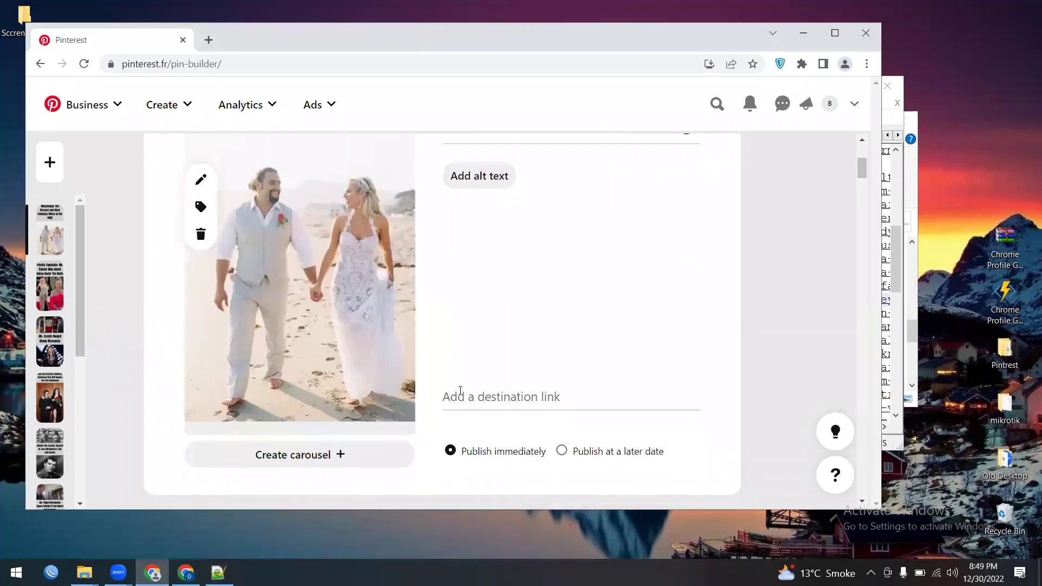
click(460, 390)
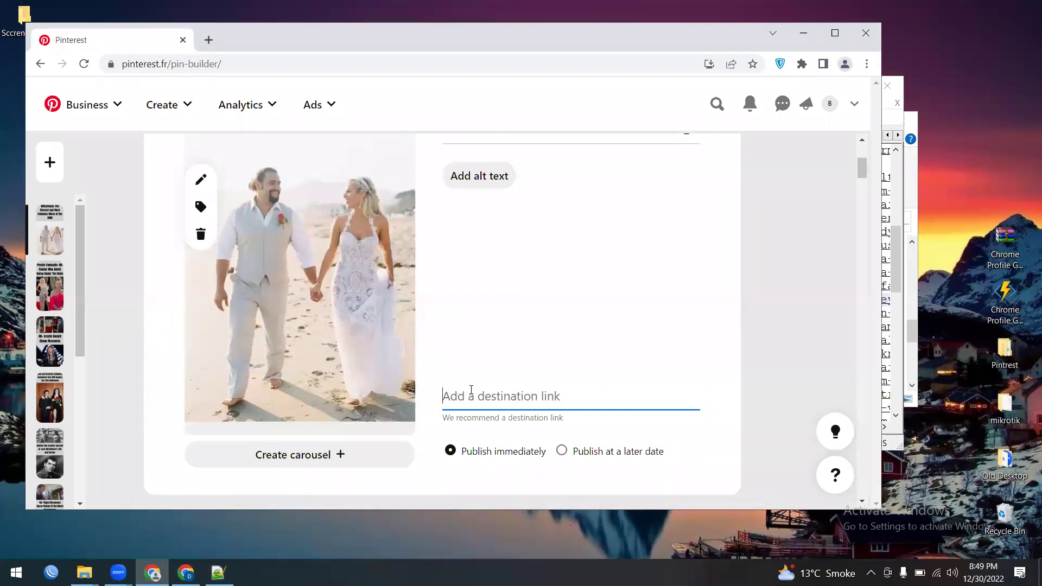
key(ctrl+v)
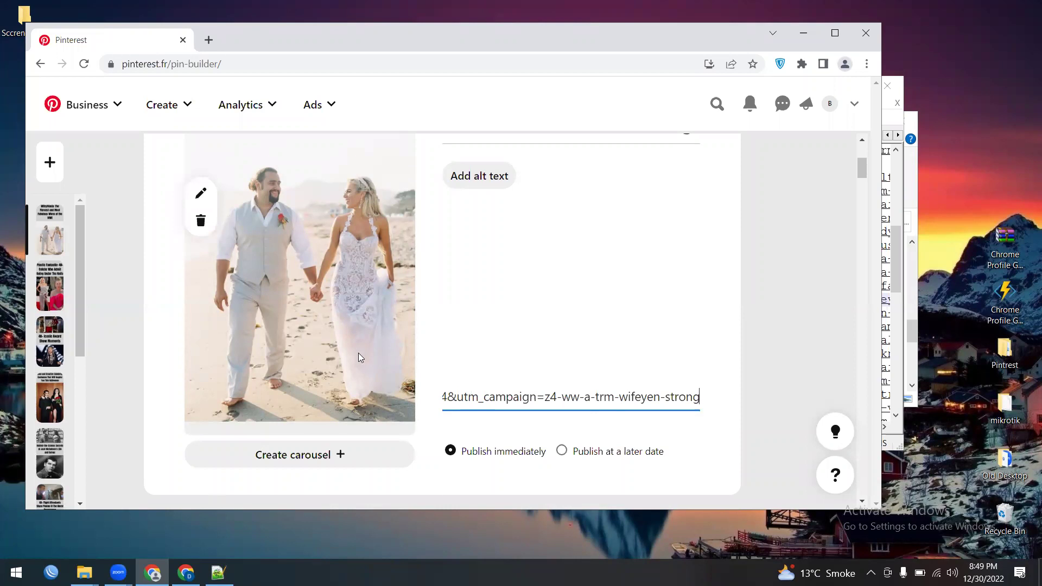
- Copy the celebs-who-admit-going link from line 34 in Notepad++ and paste it as the second Pin draft's destination link in Pinterest
scroll(358, 353, down, 10)
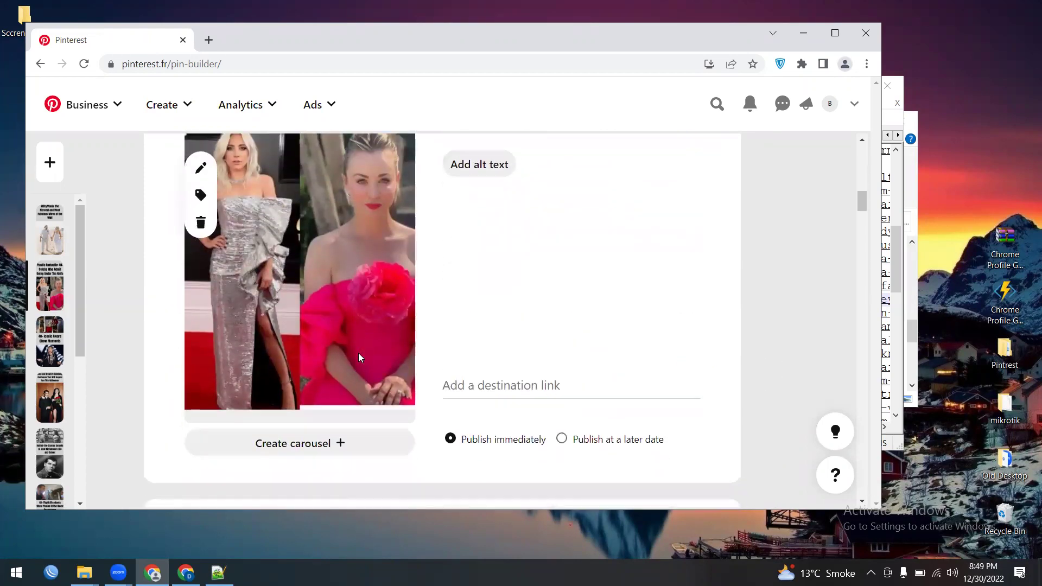
click(218, 572)
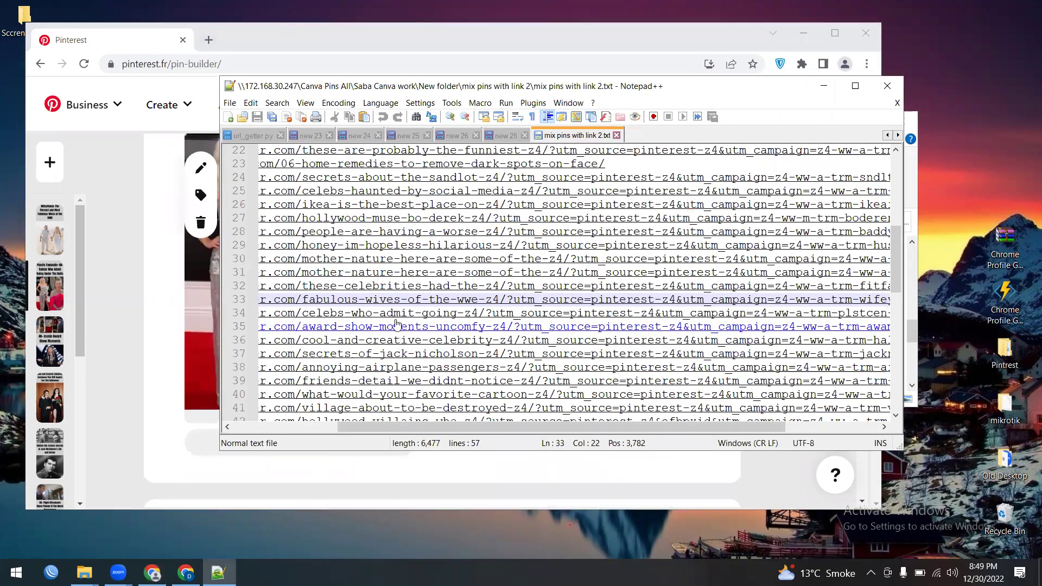
right_click(395, 314)
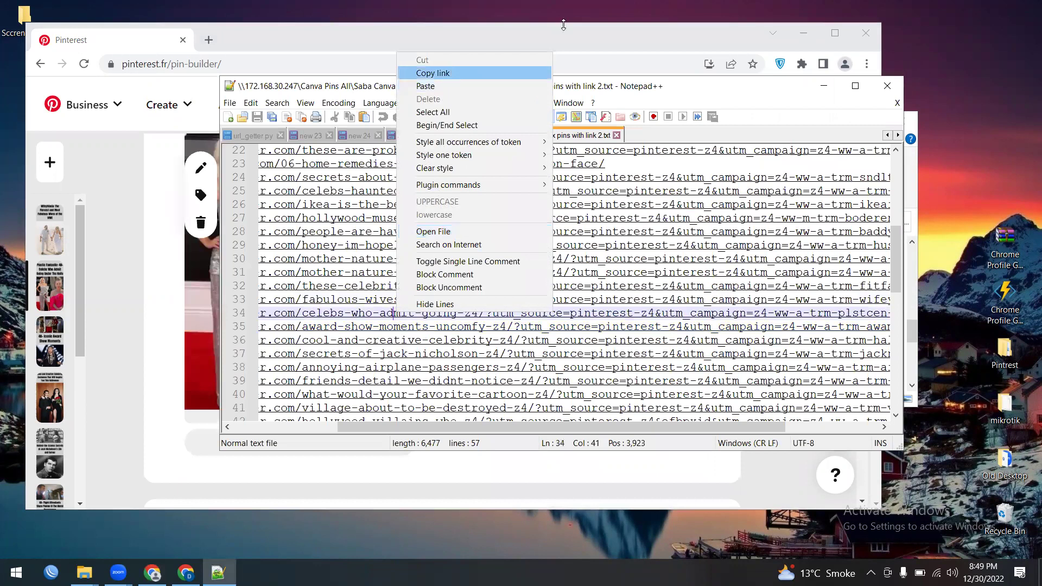
click(515, 73)
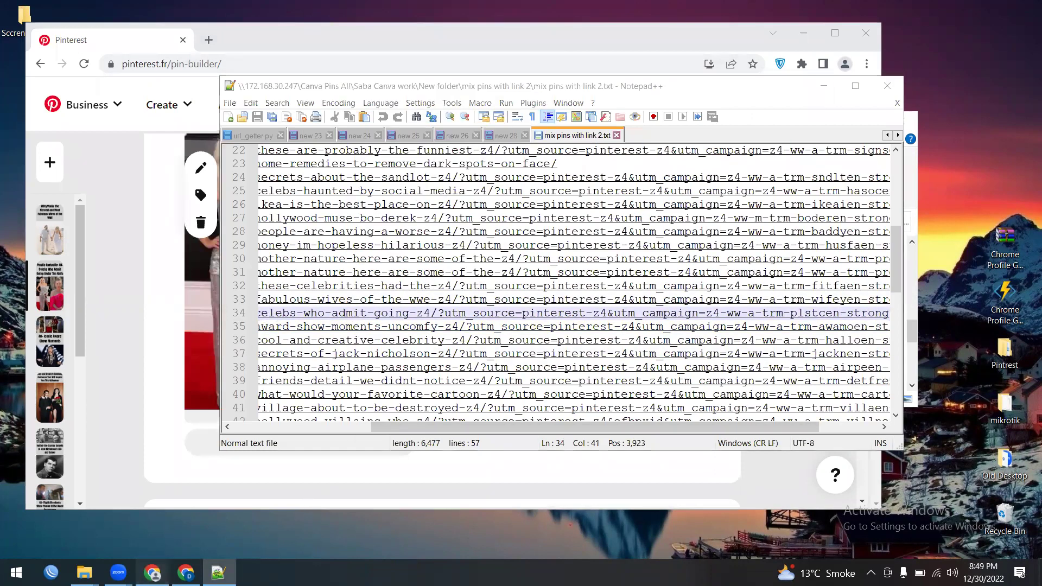
click(152, 573)
click(463, 383)
key(ctrl+v)
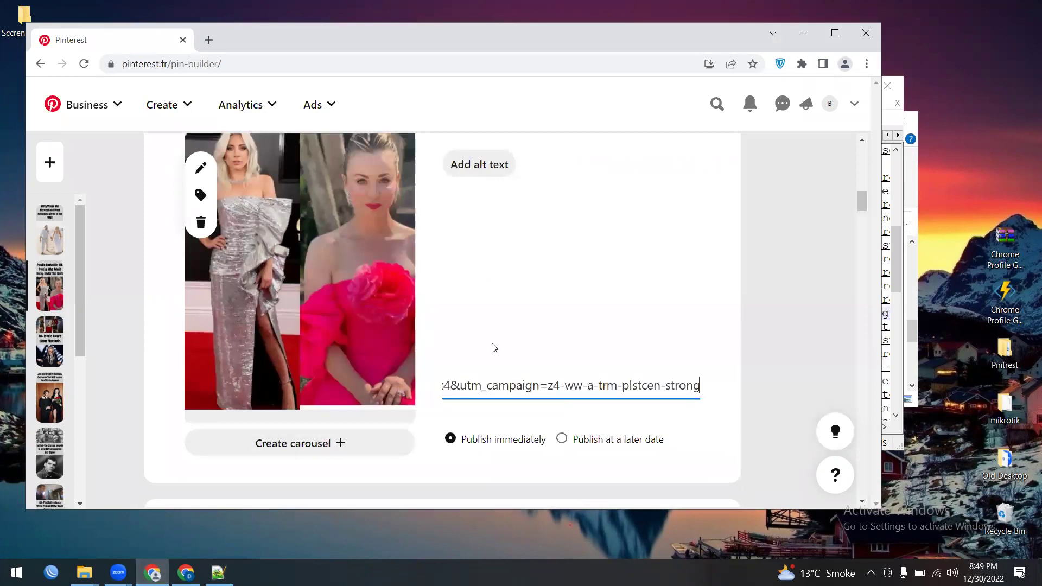
- Copy the award-show-moments-uncomfy link from line 35 in Notepad++ and paste it as the third Pin draft's destination link in Pinterest
scroll(492, 345, down, 12)
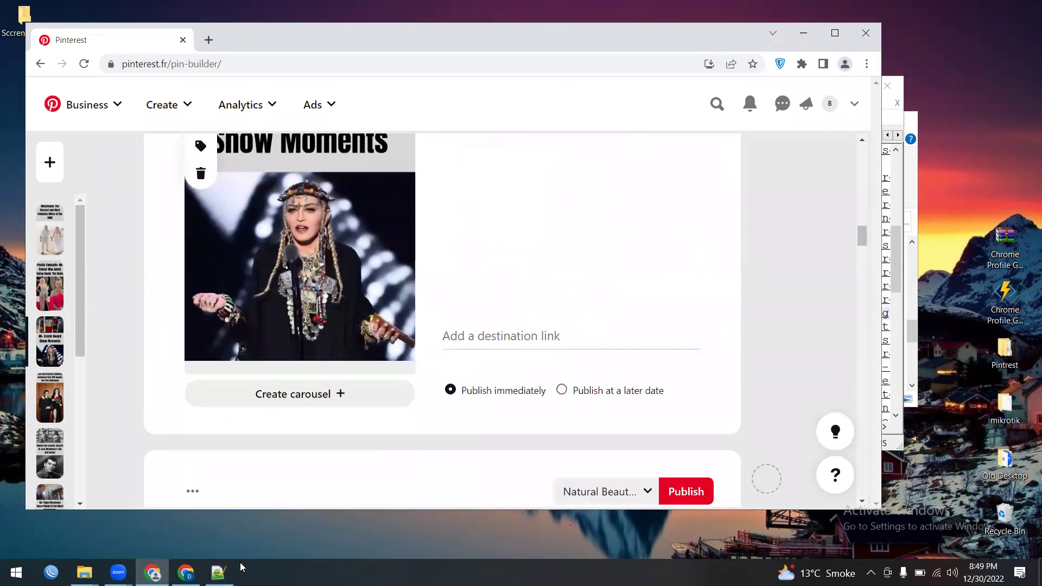
click(218, 573)
right_click(400, 333)
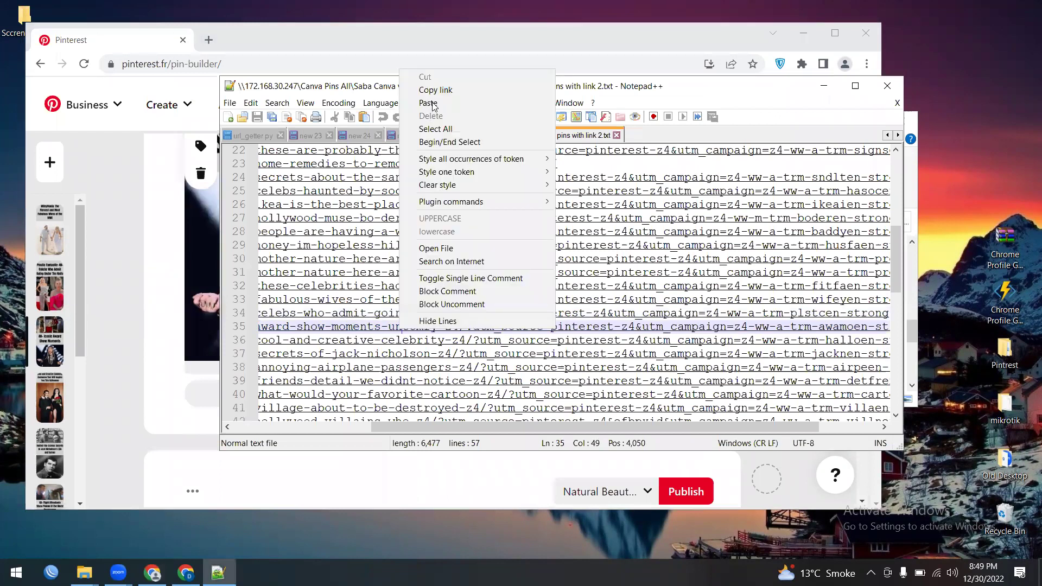
click(466, 91)
click(155, 570)
click(498, 336)
key(ctrl+v)
- Copy the cool-and-creative-celebrity link from line 36 in Notepad++ and paste it as the fourth Pin draft's destination link in Pinterest
click(219, 573)
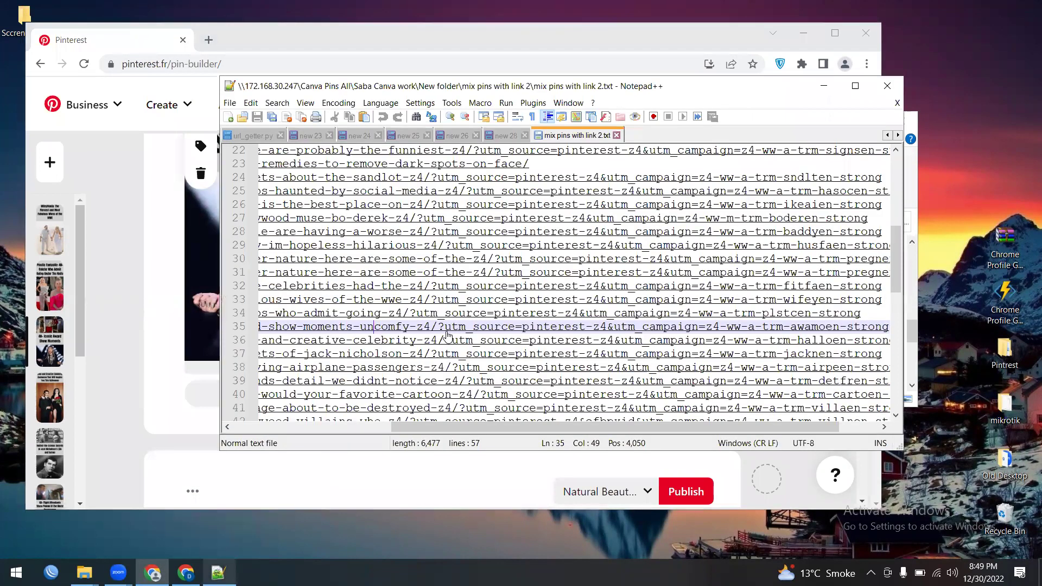
right_click(441, 261)
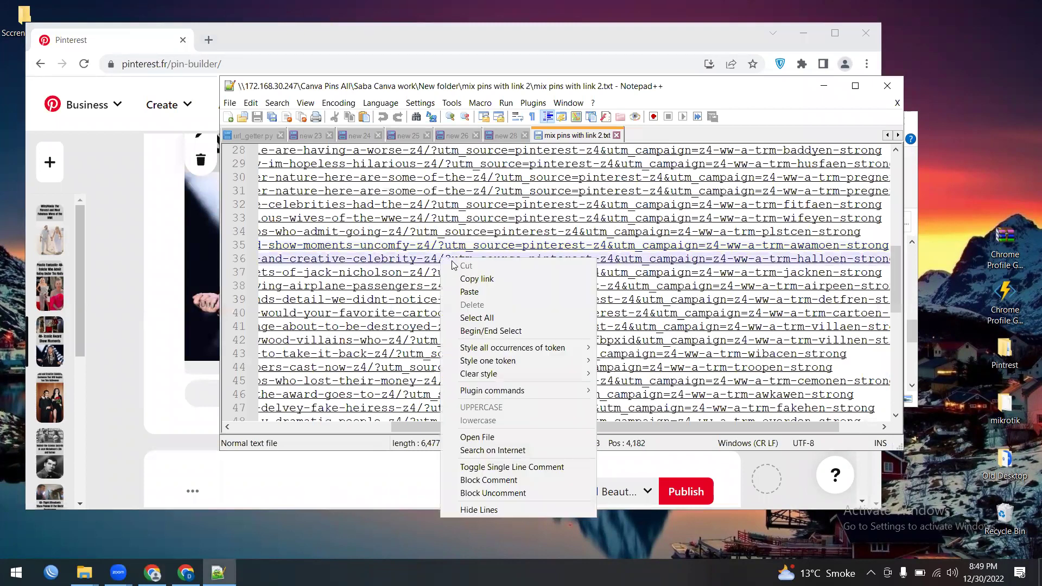
click(466, 275)
key(alt+Tab)
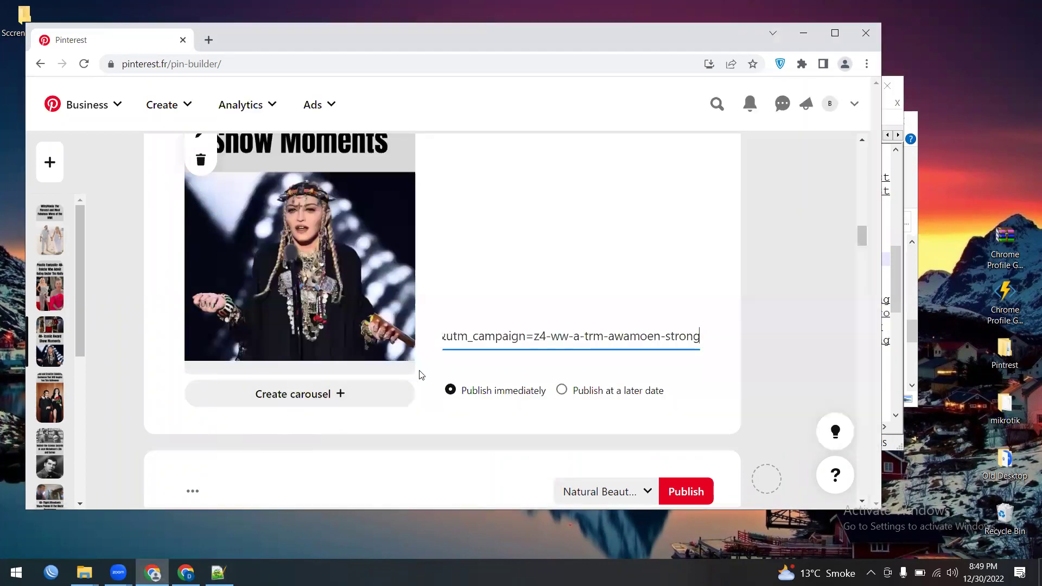
scroll(419, 373, down, 8)
click(462, 434)
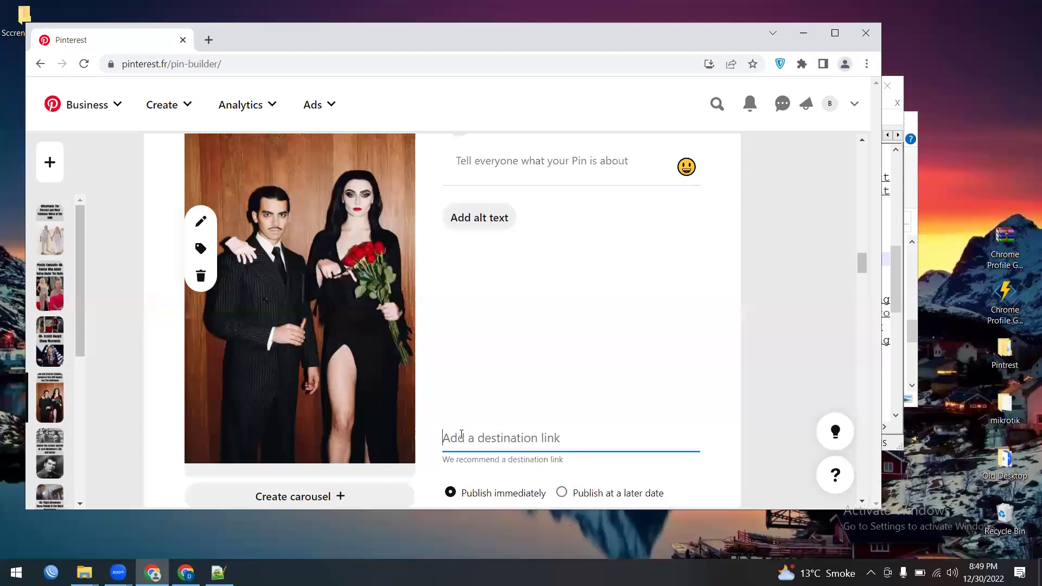
key(ctrl+v)
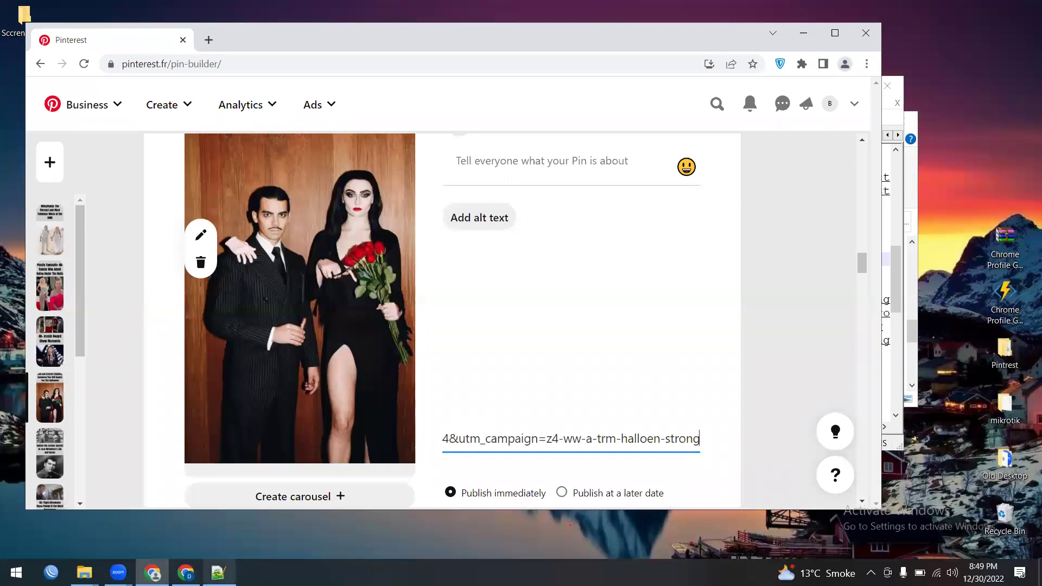
- Copy the secrets-of-jack-nicholson link from line 37 in Notepad++ and paste it as the fifth Pin draft's destination link in Pinterest
click(218, 573)
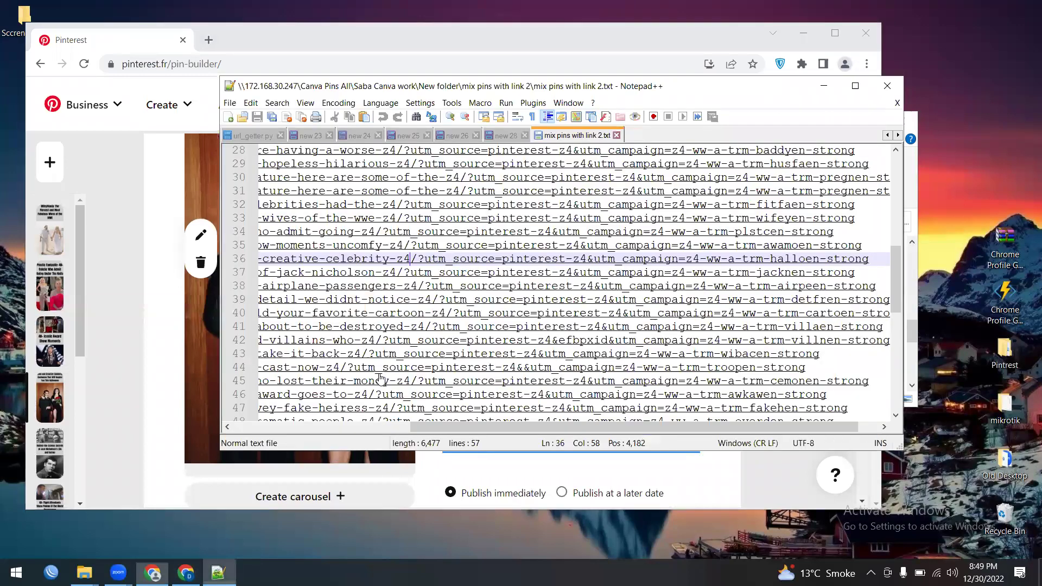
right_click(375, 271)
click(396, 293)
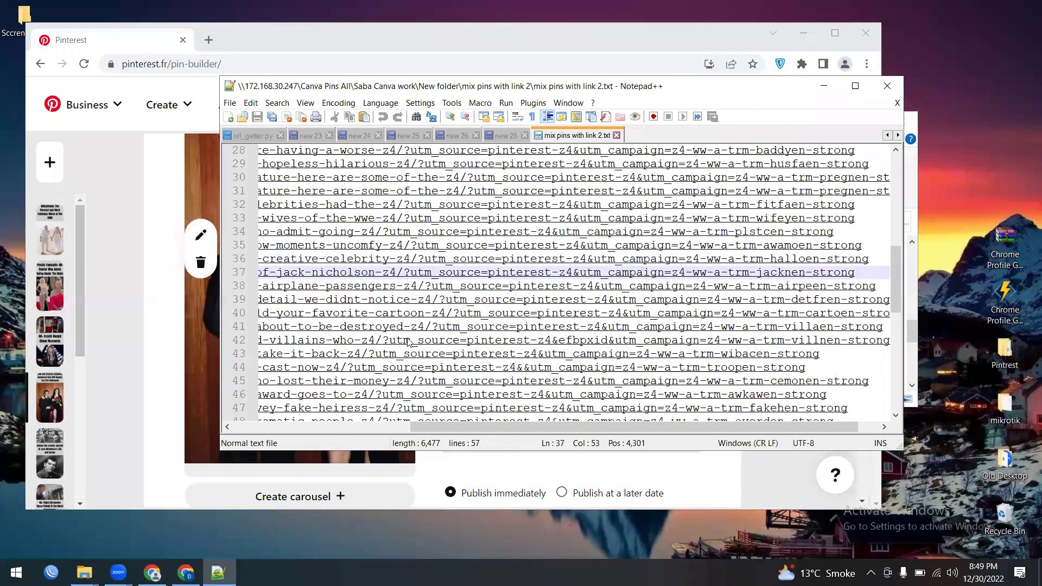
key(alt+Tab)
scroll(407, 338, down, 7)
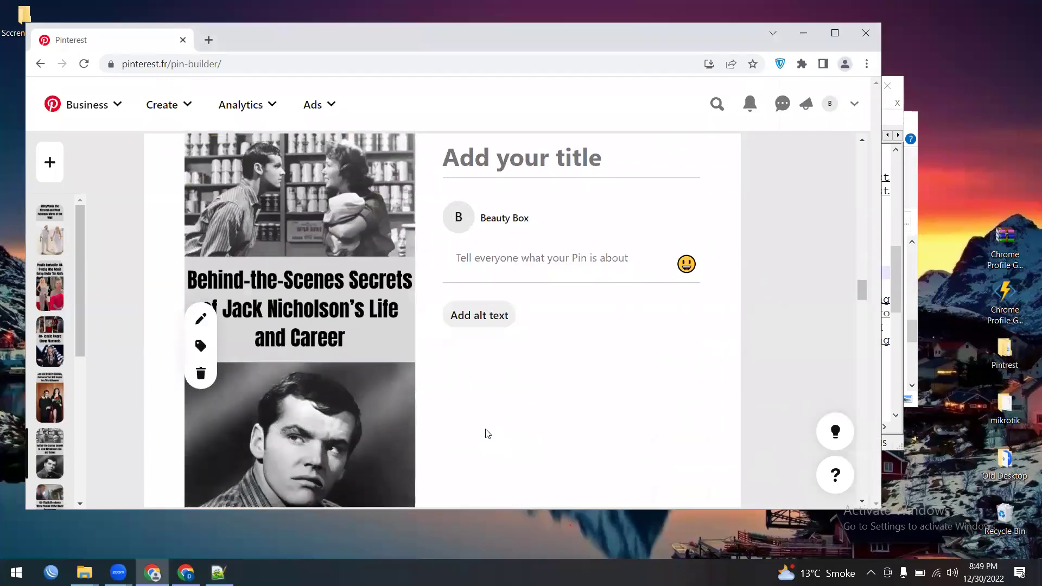
scroll(486, 433, down, 2)
click(487, 436)
key(ctrl+v)
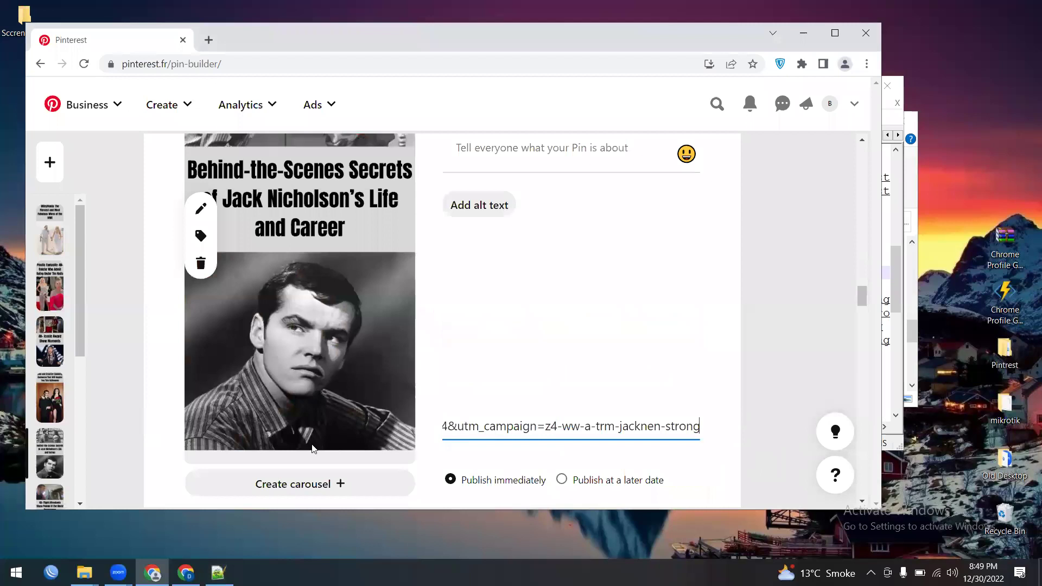
- Copy the airplane-passengers link from line 38 in Notepad++ and paste it as the sixth Pin draft's destination link in Pinterest
key(alt+Tab)
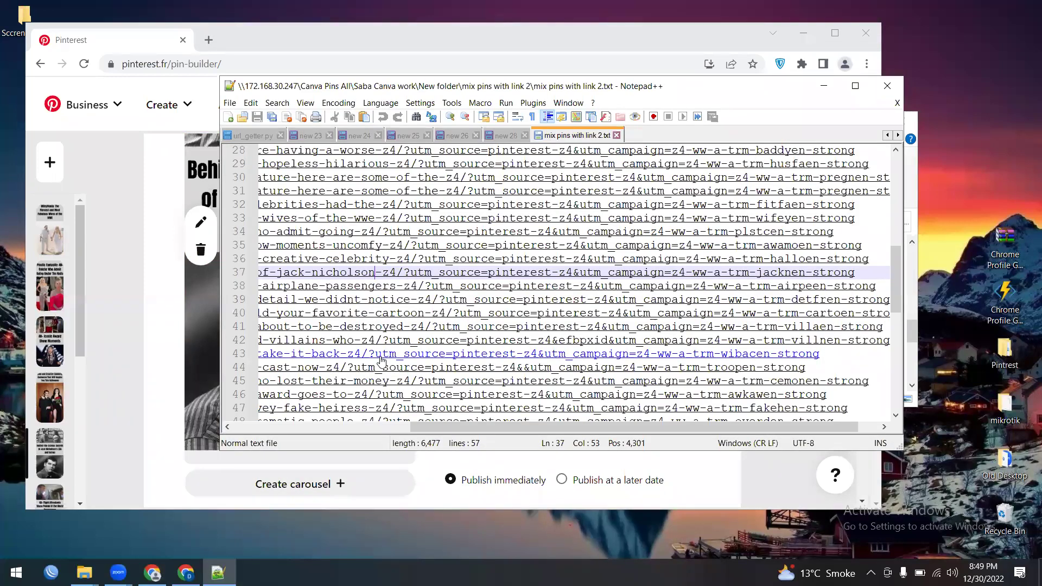
scroll(378, 243, down, 1)
click(368, 246)
right_click(368, 245)
click(381, 267)
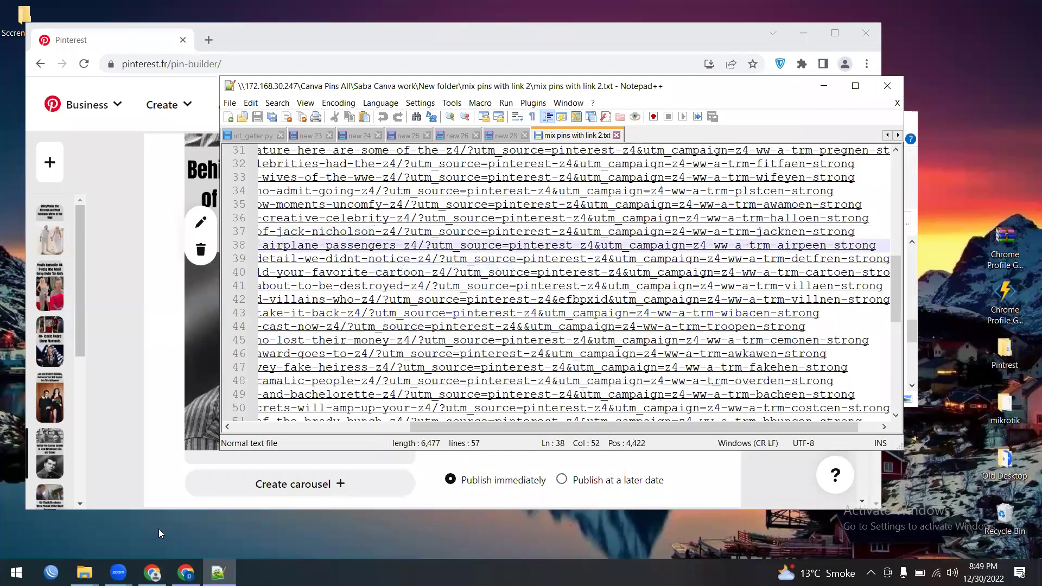
key(alt+Tab)
scroll(389, 344, down, 5)
scroll(390, 344, down, 5)
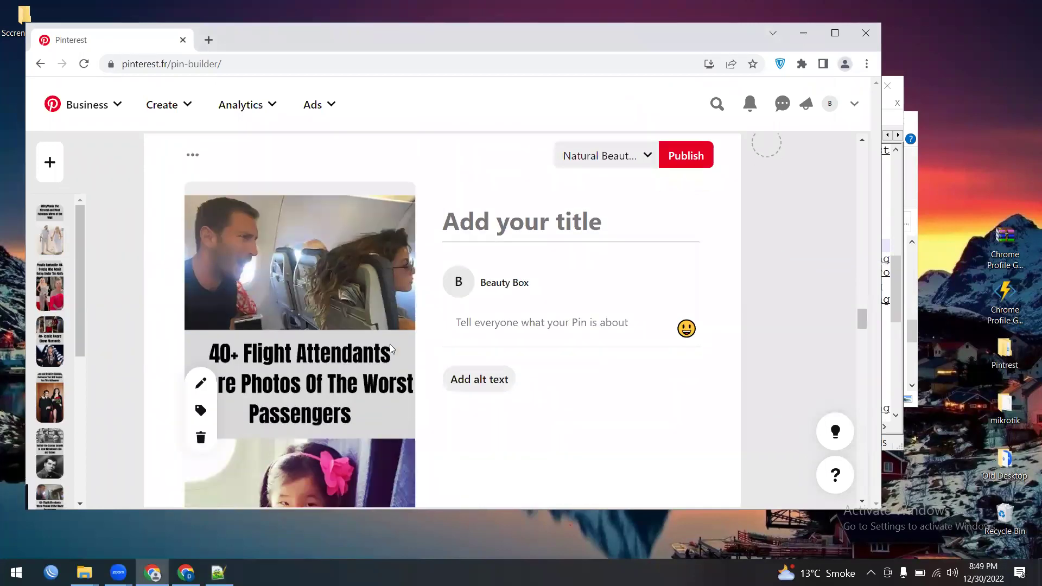
click(462, 450)
key(ctrl+v)
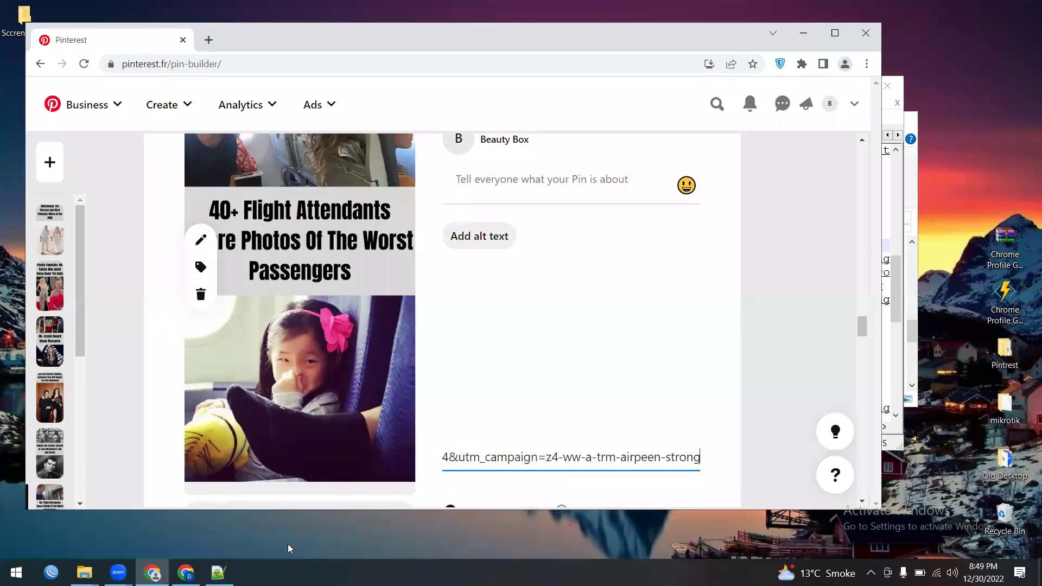
- Copy the detail-we-didnt-notice link from line 39 in Notepad++ and paste it as the seventh Pin draft's destination link in Pinterest
click(219, 573)
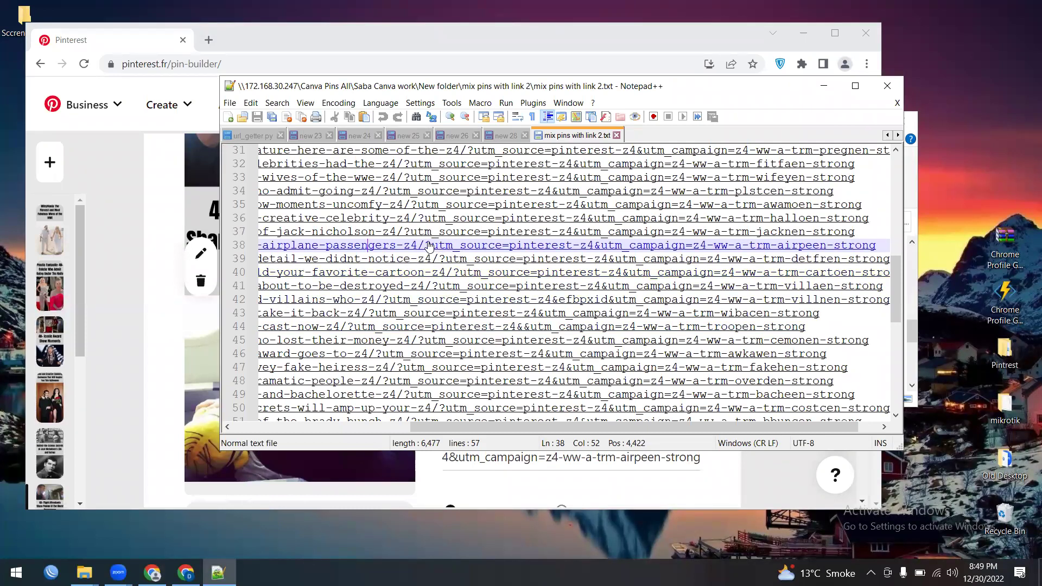
right_click(423, 261)
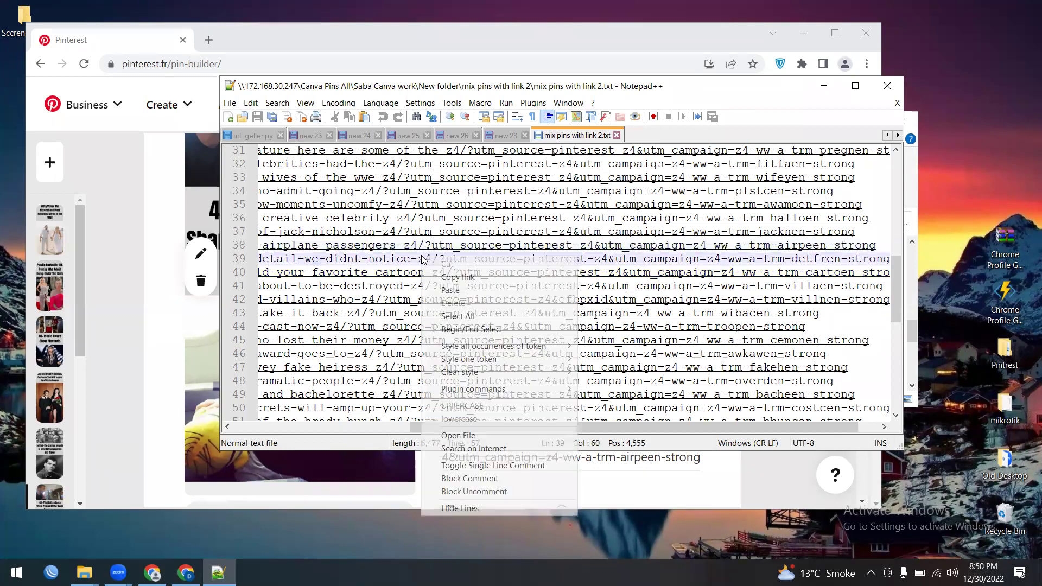
click(462, 266)
click(163, 570)
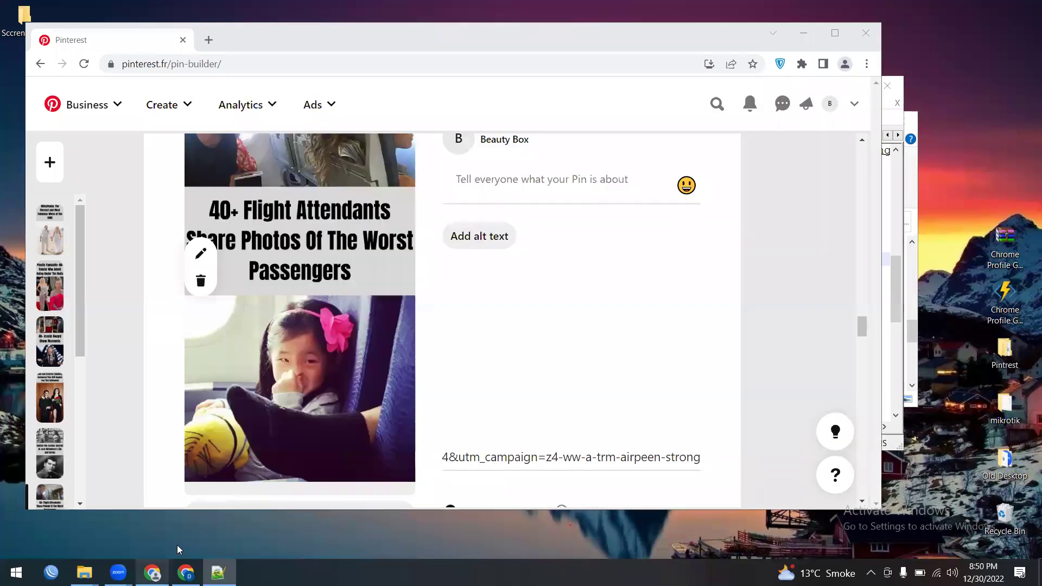
scroll(480, 444, down, 3)
scroll(480, 446, down, 10)
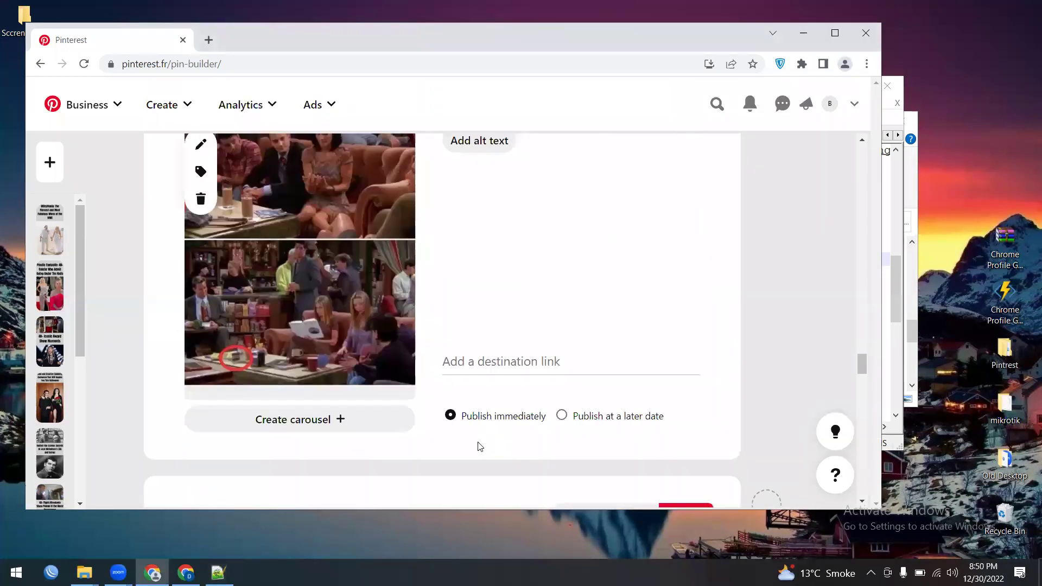
click(494, 346)
key(ctrl+v)
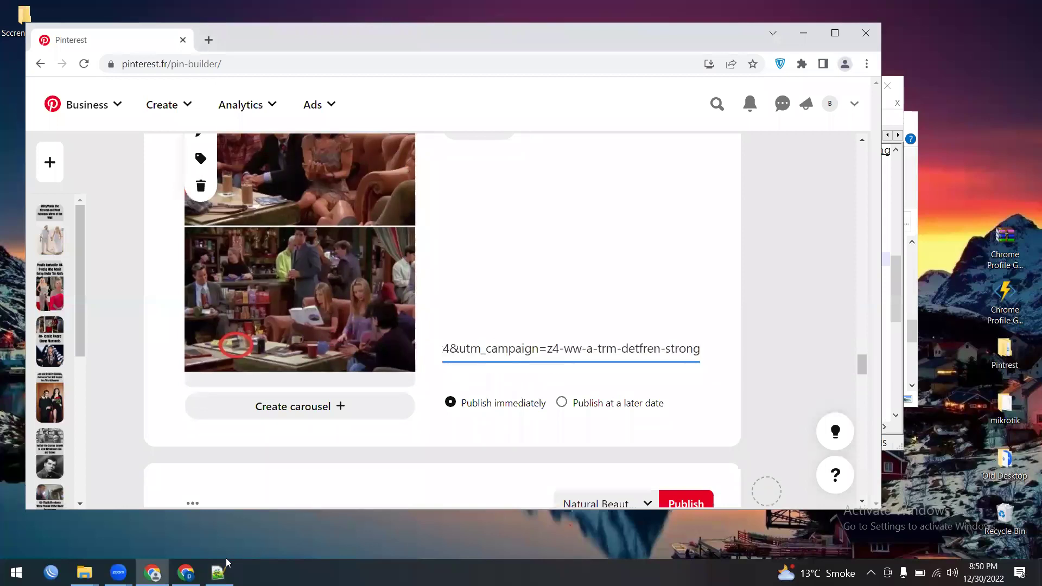
- Copy the favorite-cartoon link from line 40 in Notepad++ and paste it as the eighth Pin draft's destination link in Pinterest
click(218, 571)
right_click(411, 273)
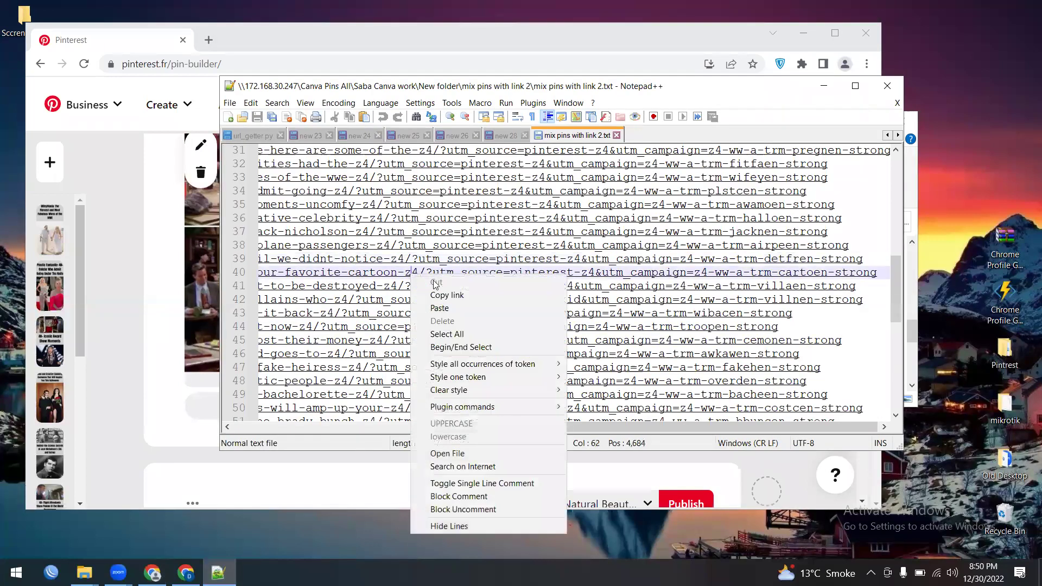
click(440, 295)
key(alt+Tab)
scroll(408, 358, down, 5)
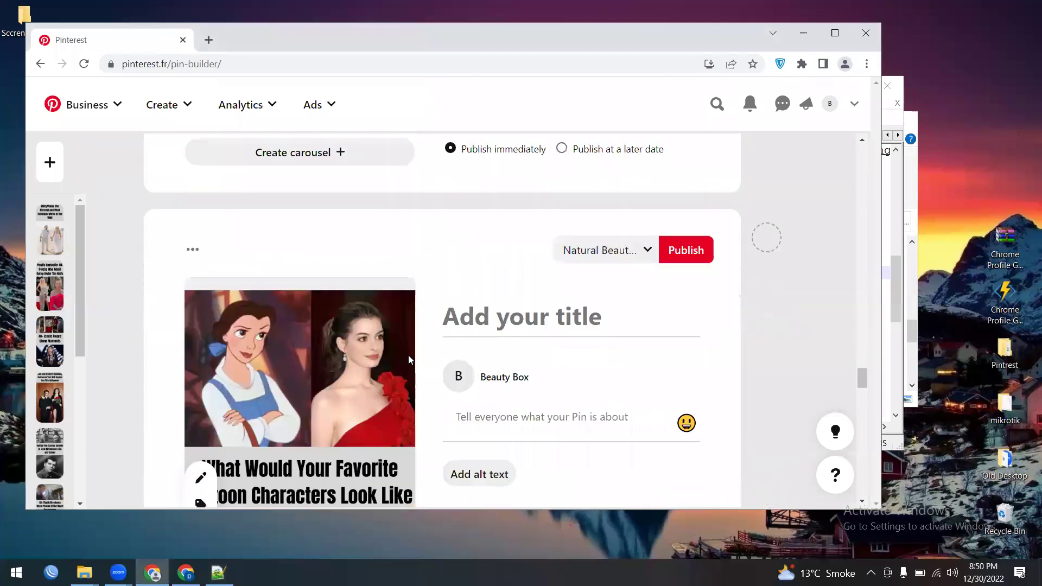
scroll(408, 358, down, 4)
click(459, 432)
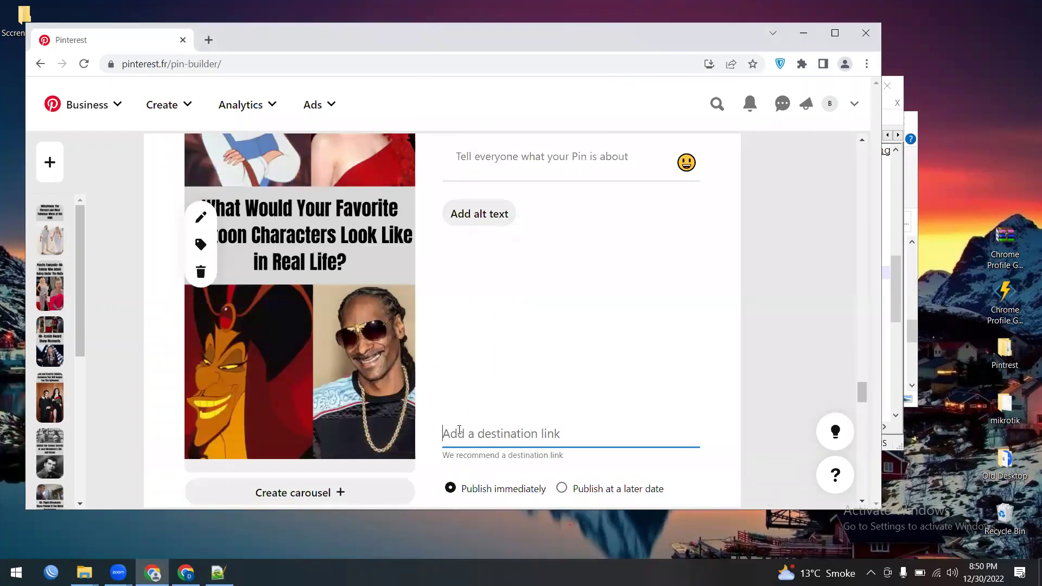
key(ctrl+v)
- Copy the about-to-be-destroyed link from line 41 in Notepad++ and paste it as the ninth Pin draft's destination link in Pinterest
click(219, 571)
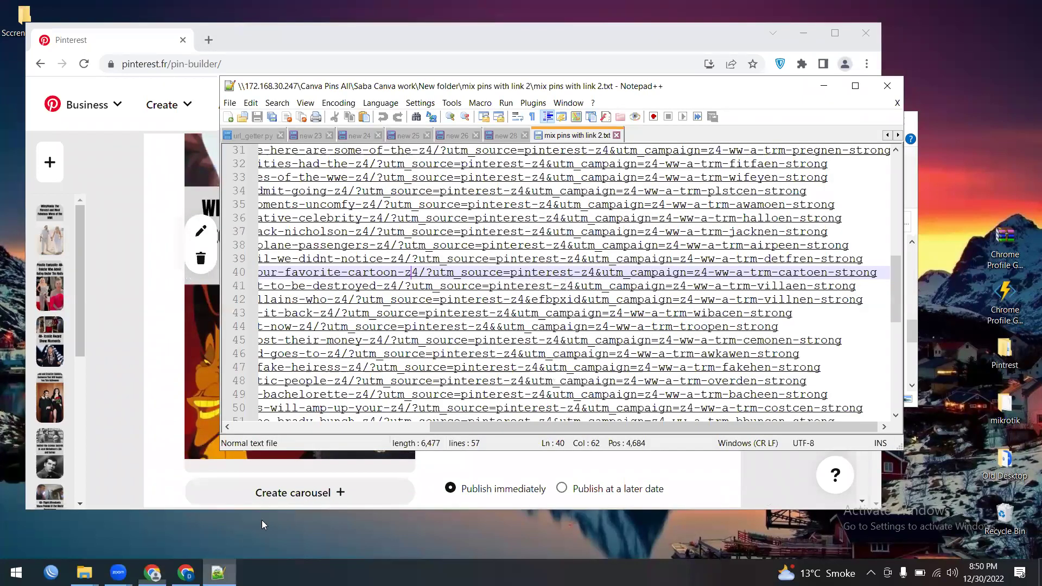
click(402, 289)
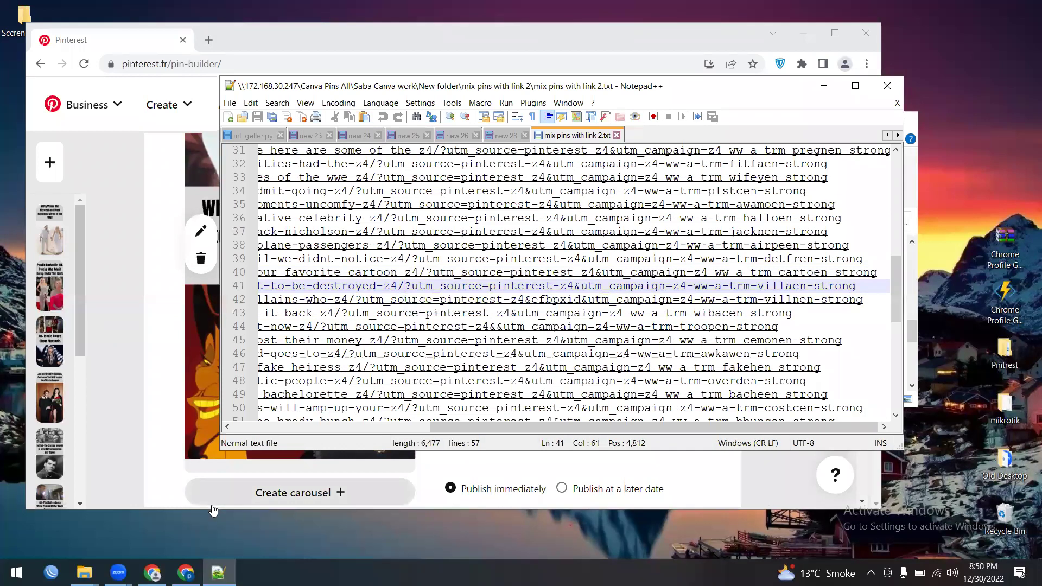
click(152, 572)
scroll(364, 404, down, 6)
scroll(451, 449, down, 3)
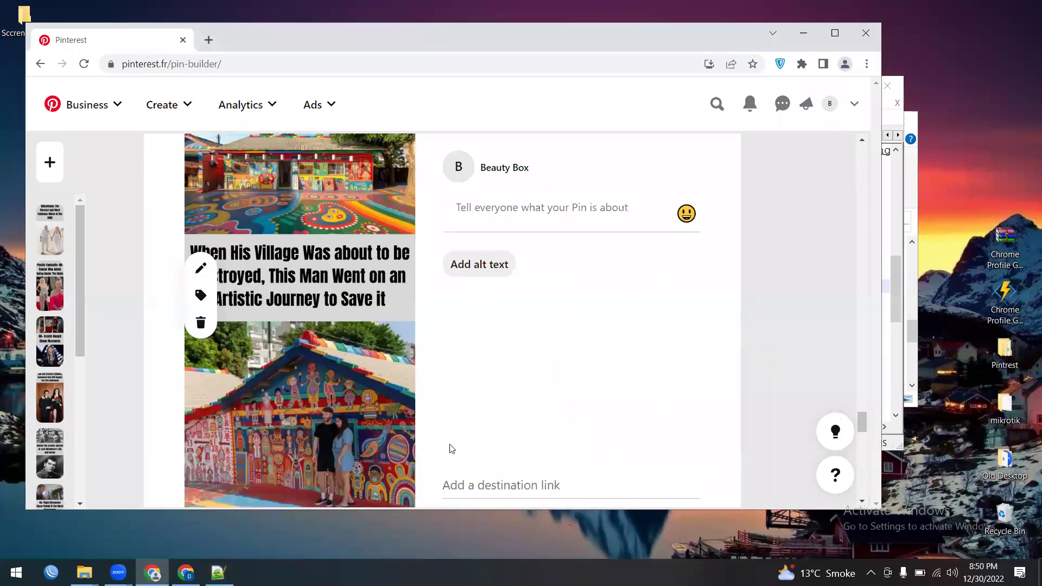
click(453, 457)
key(ctrl+v)
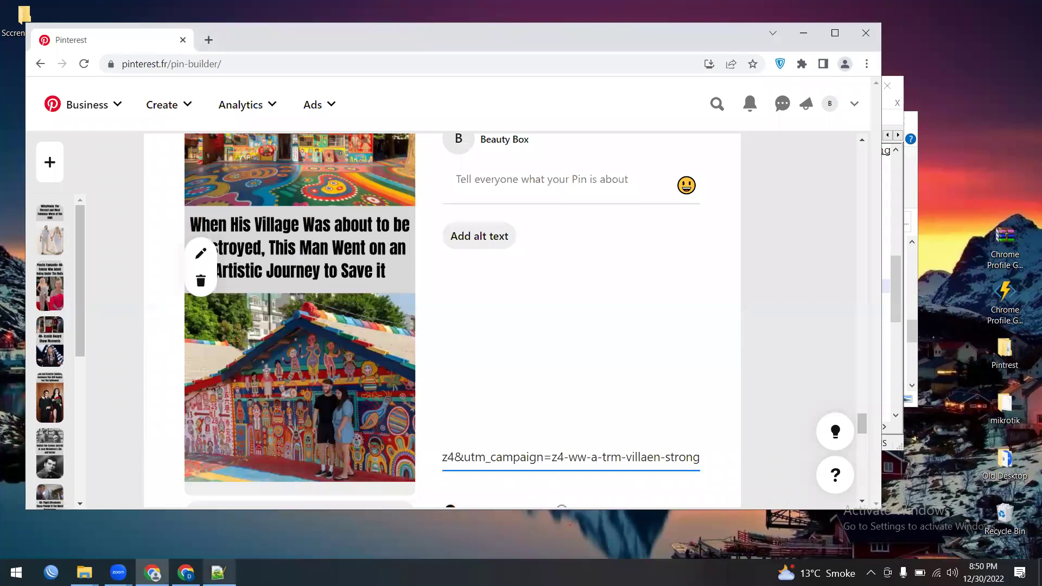
- Copy the villains-who link from line 42 in Notepad++ and paste it as the tenth Pin draft's destination link in Pinterest
click(218, 573)
scroll(376, 264, down, 1)
right_click(376, 264)
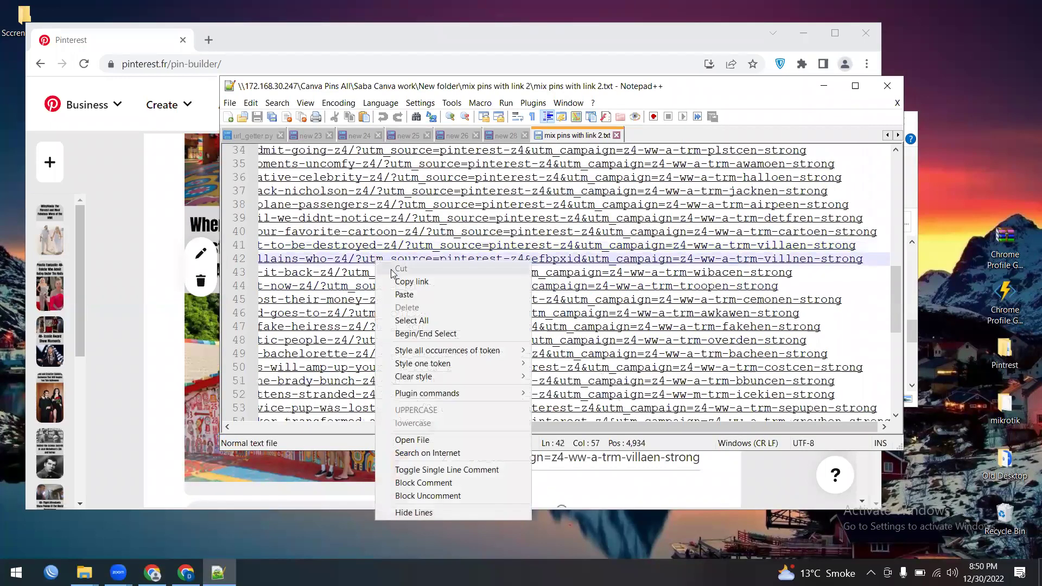
click(161, 568)
scroll(410, 320, down, 10)
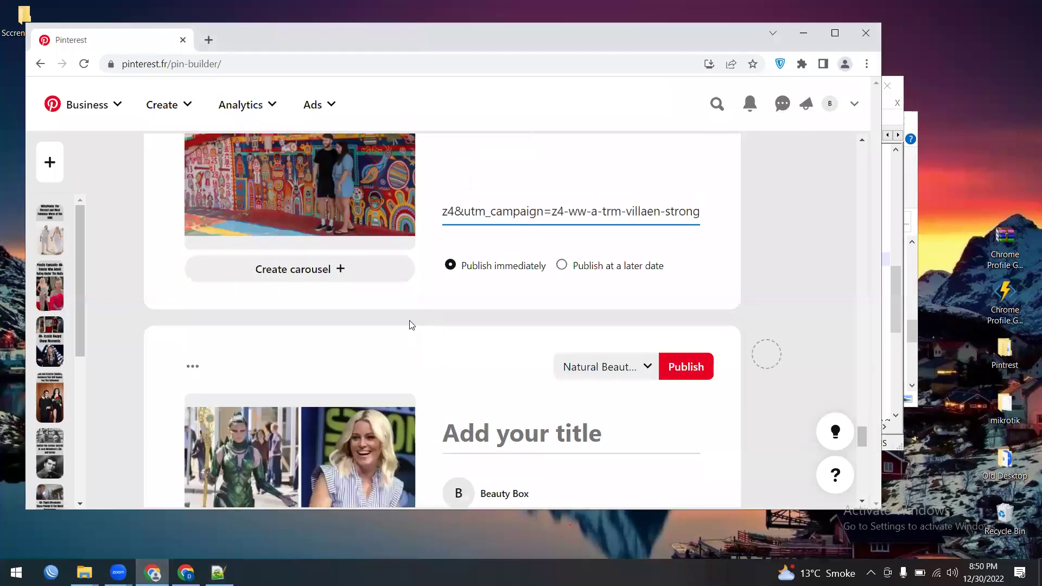
click(455, 440)
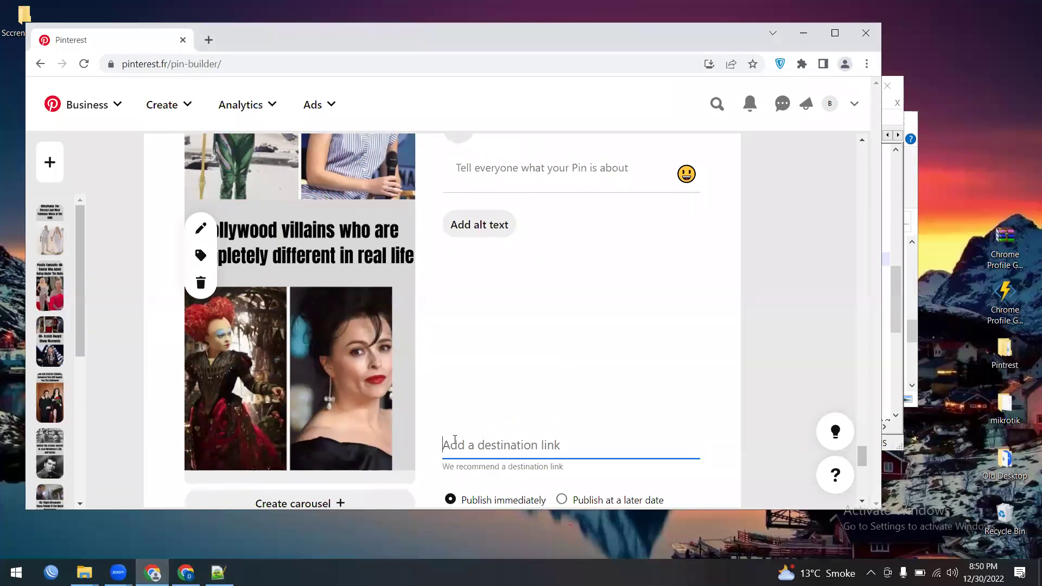
key(ctrl+v)
click(218, 572)
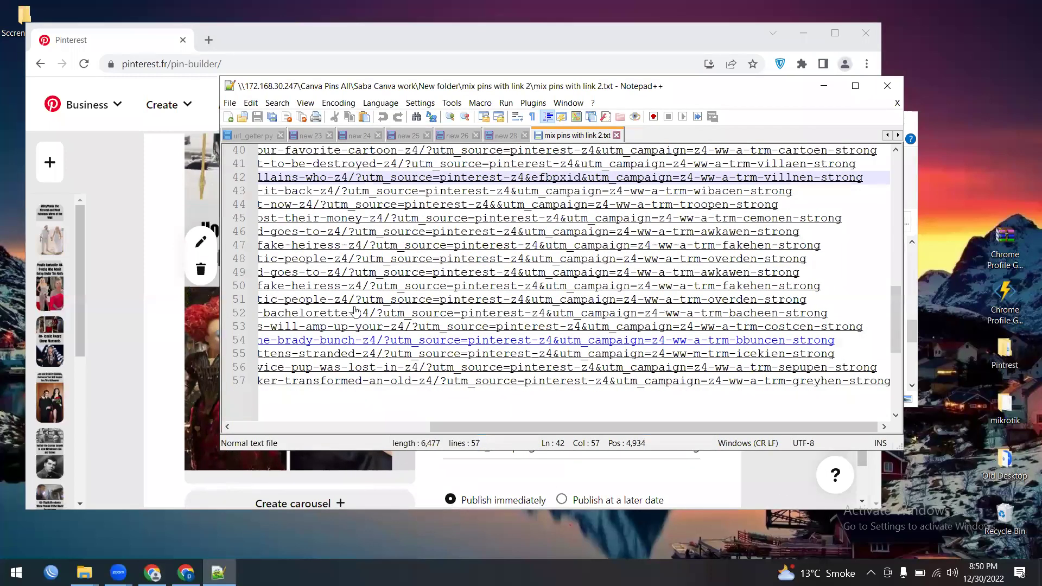
right_click(349, 193)
click(374, 207)
click(152, 572)
scroll(422, 360, down, 9)
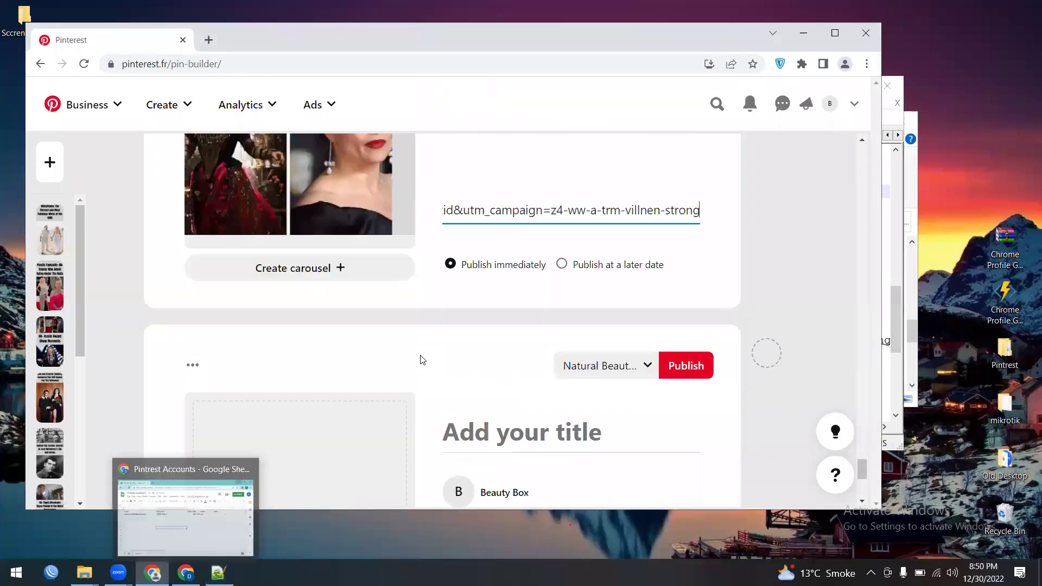
scroll(422, 361, up, 7)
scroll(422, 360, down, 3)
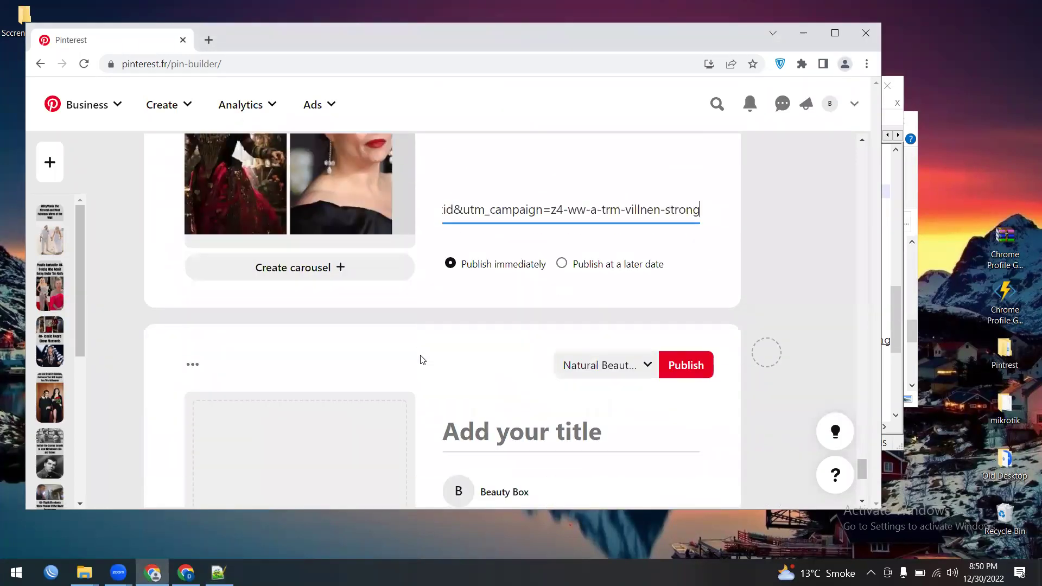
scroll(422, 360, up, 1)
scroll(423, 359, up, 5)
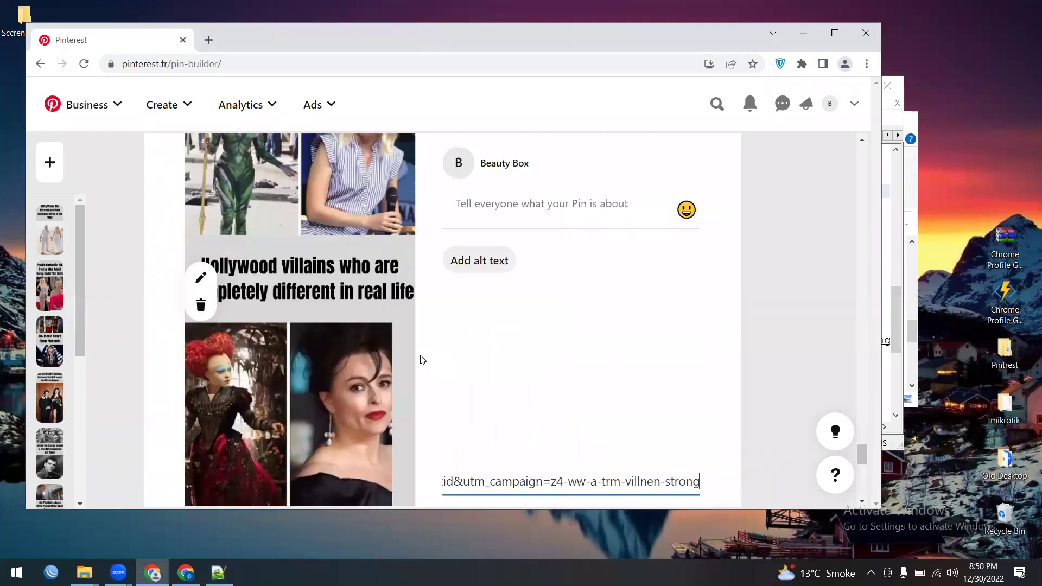
scroll(423, 360, down, 1)
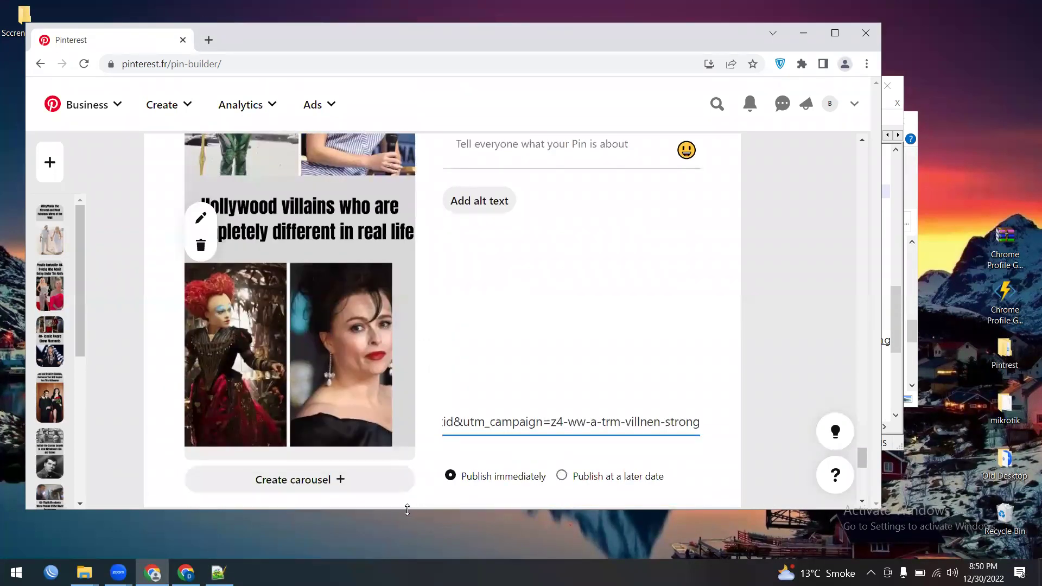
- Extend the browser window's lower edge down to the taskbar and bring the Hollywood villains Pin draft's board and publish controls into view
drag(407, 510, 403, 558)
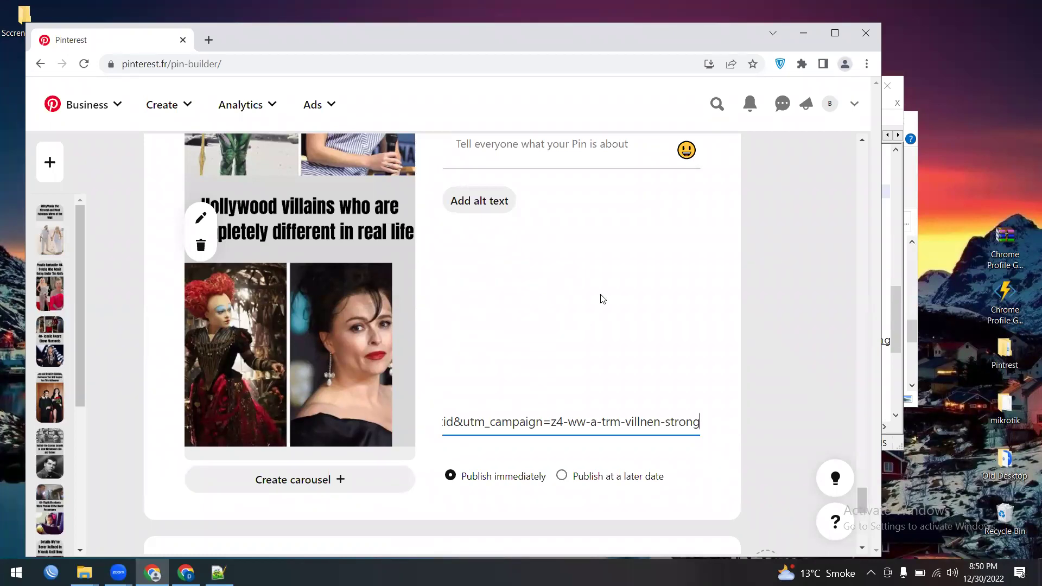
scroll(602, 299, up, 4)
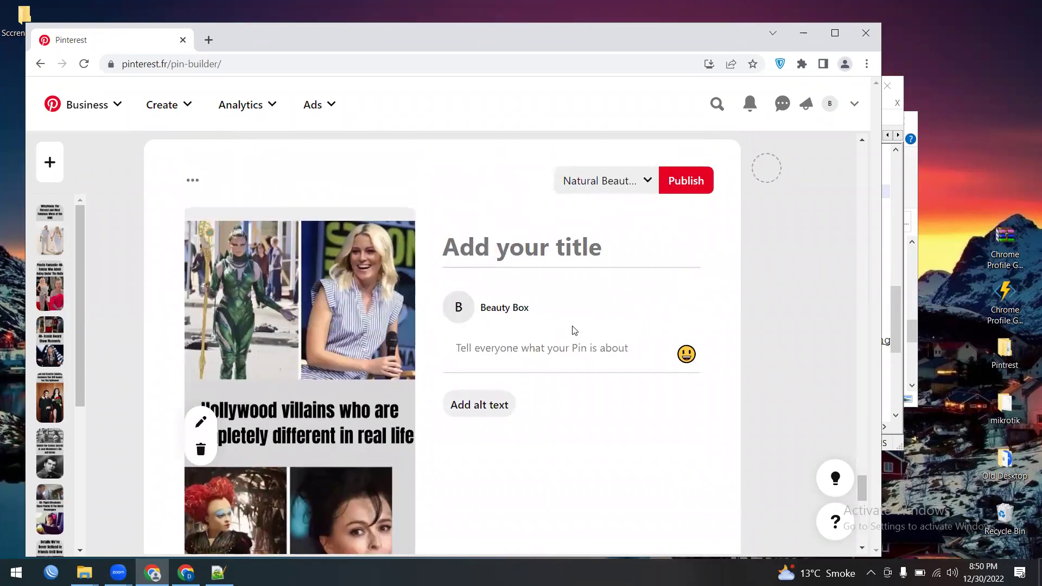
scroll(574, 330, down, 3)
scroll(573, 328, up, 3)
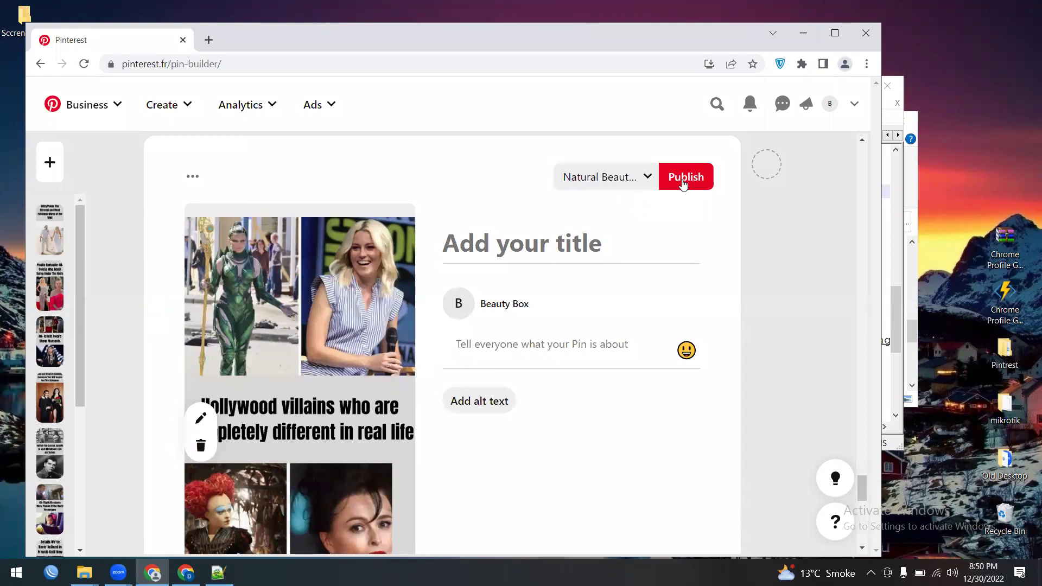
- Check the available boards for the Hollywood villains Pin draft and publish it to the Face Beauty board
click(647, 181)
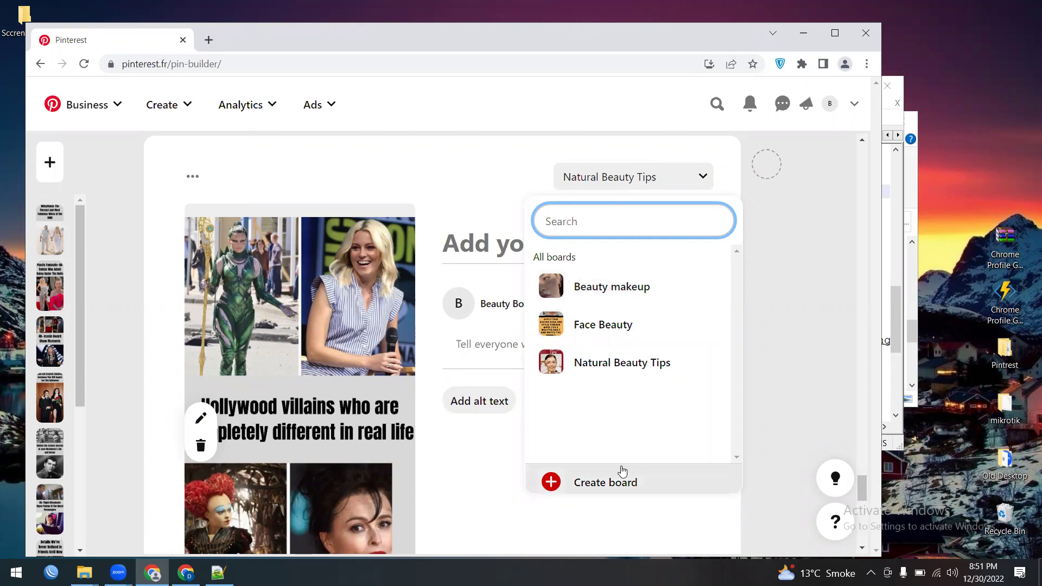
click(488, 175)
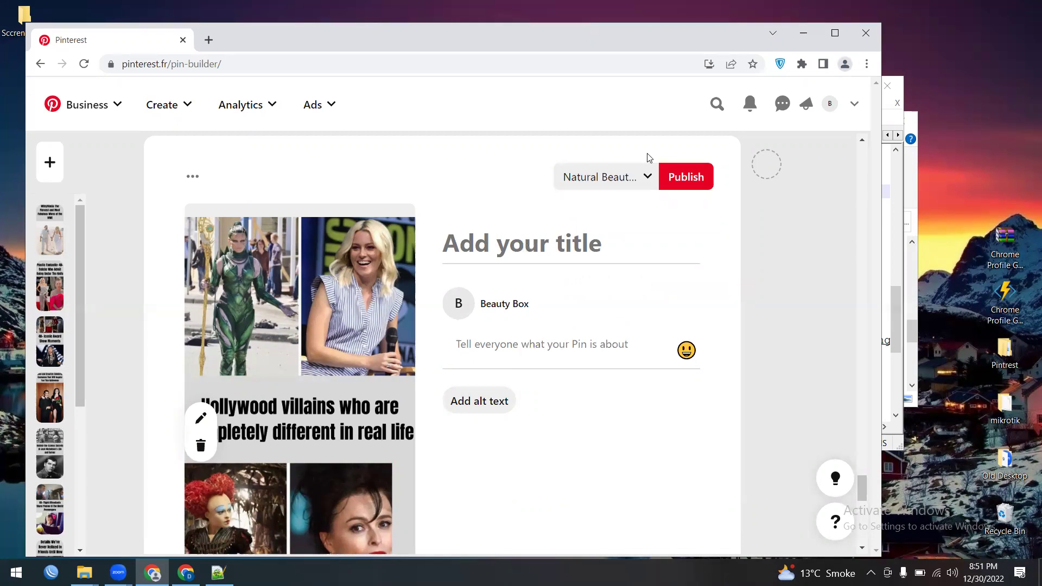
scroll(592, 224, up, 1)
click(600, 212)
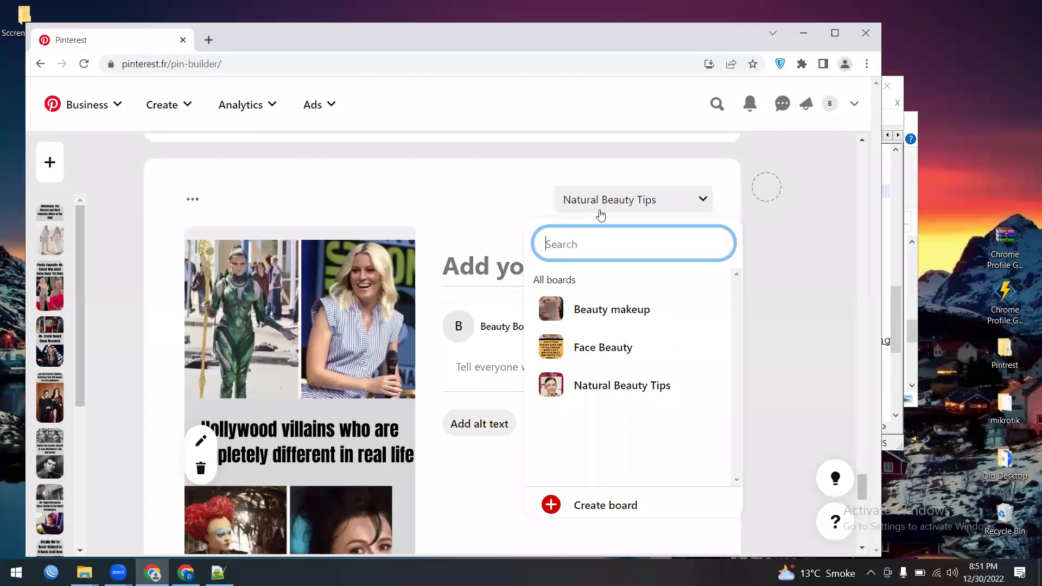
click(459, 176)
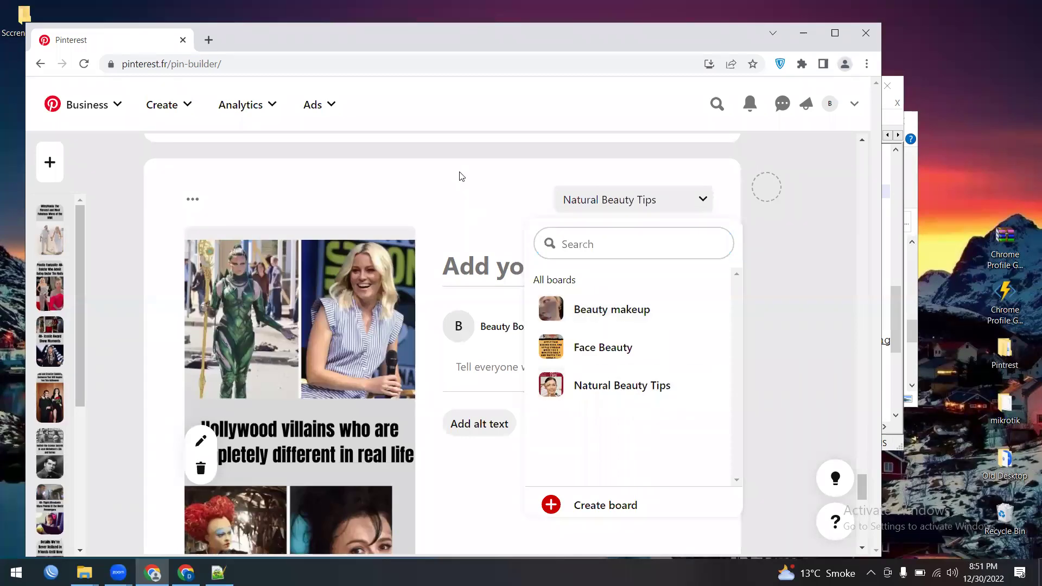
scroll(606, 223, up, 1)
click(607, 227)
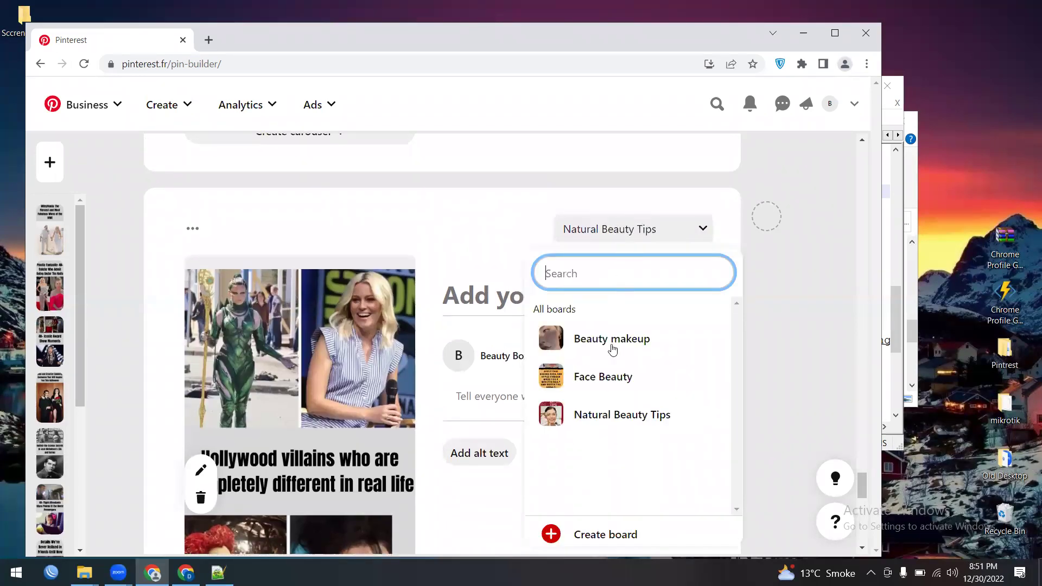
mouse_move(663, 377)
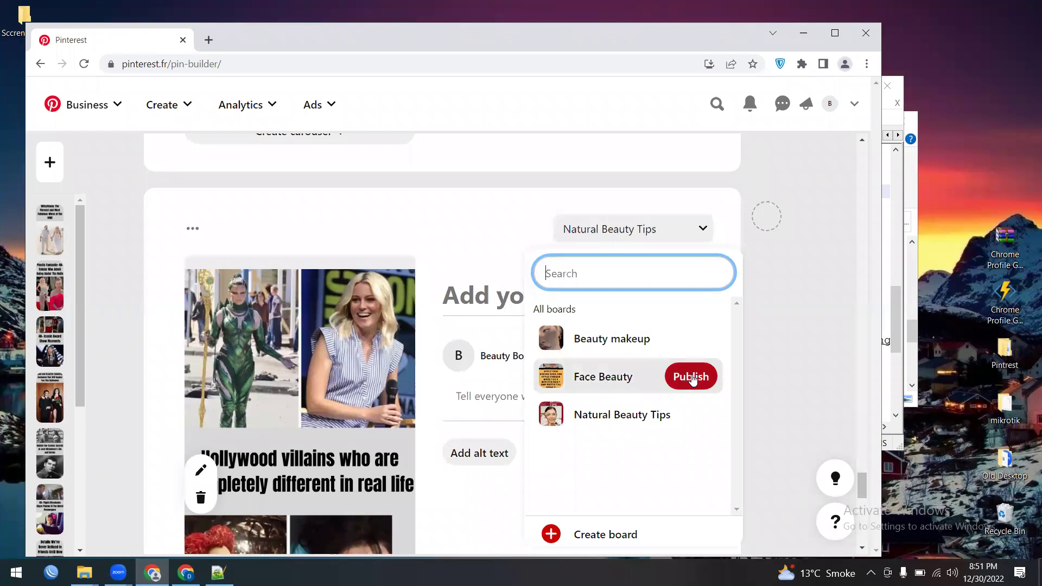
click(683, 377)
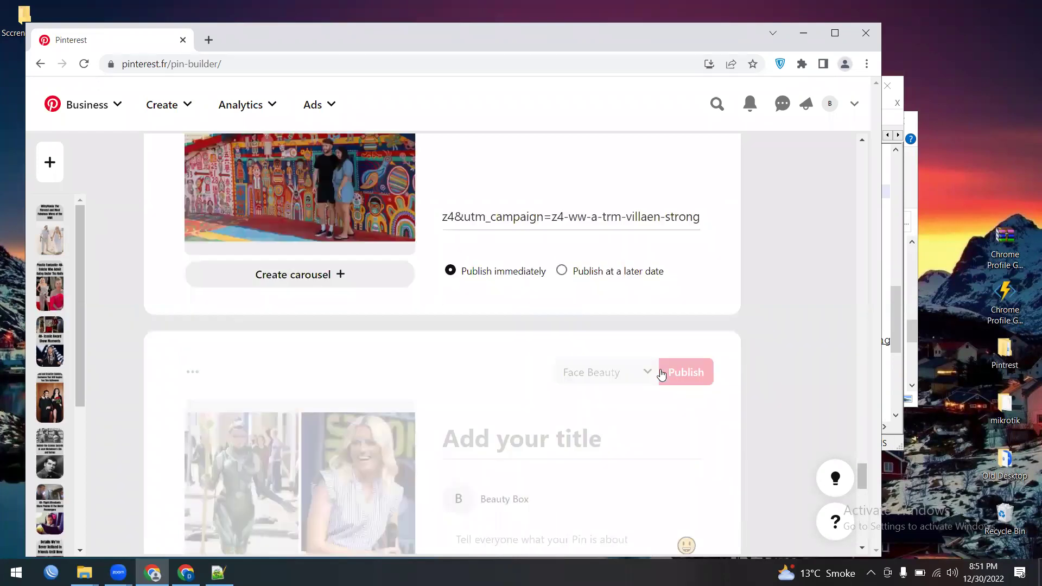
scroll(662, 374, up, 4)
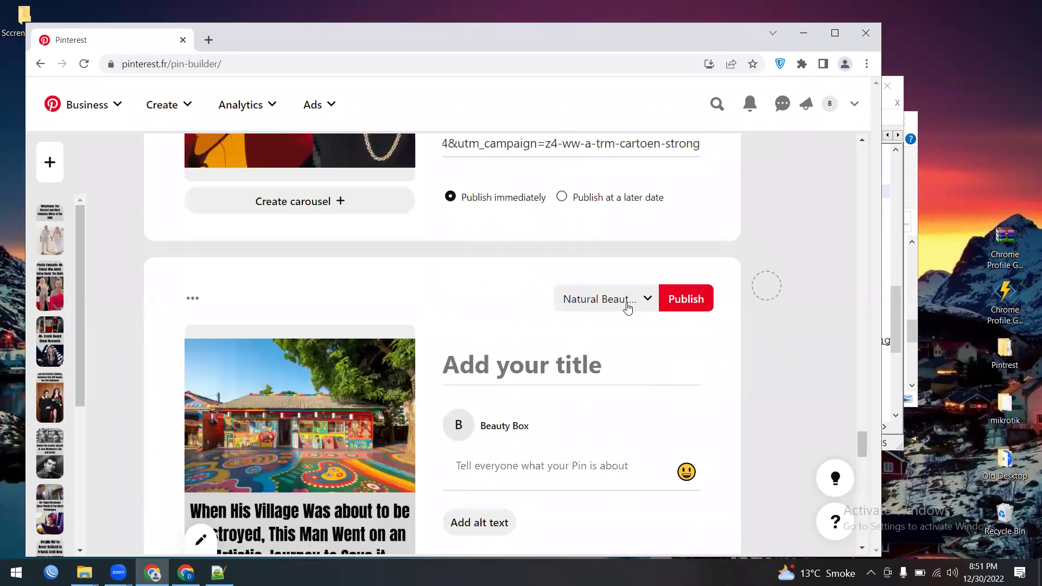
- Publish the village artistic journey Pin draft and the favorite cartoon characters Pin draft to the Face Beauty board
click(625, 304)
click(496, 278)
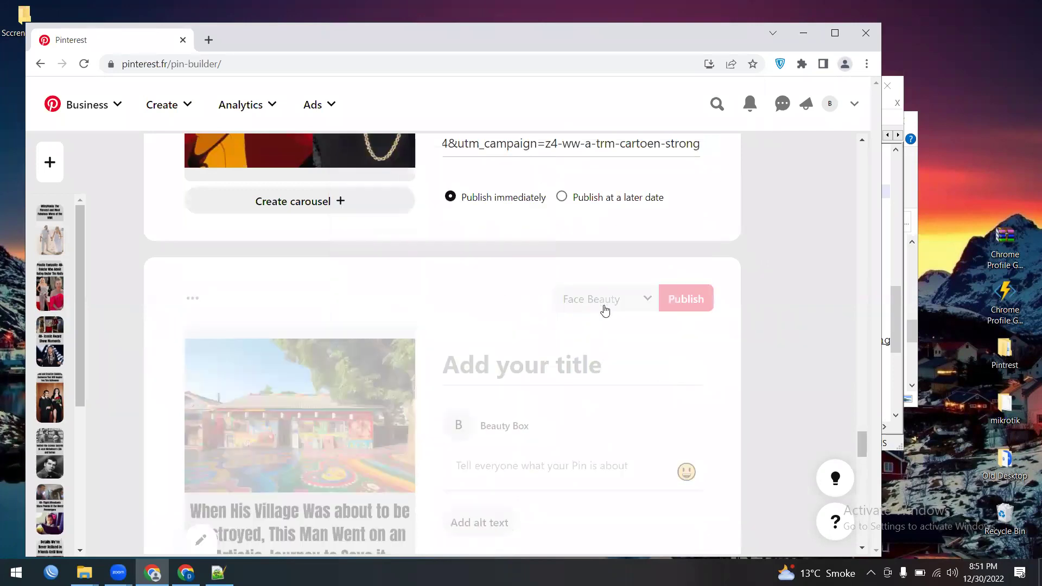
click(610, 226)
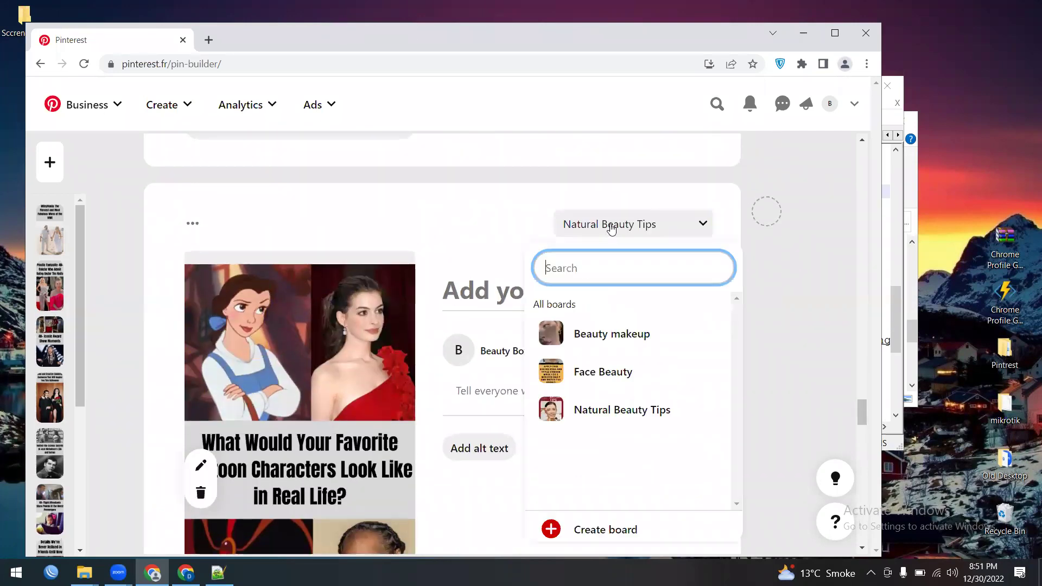
click(688, 372)
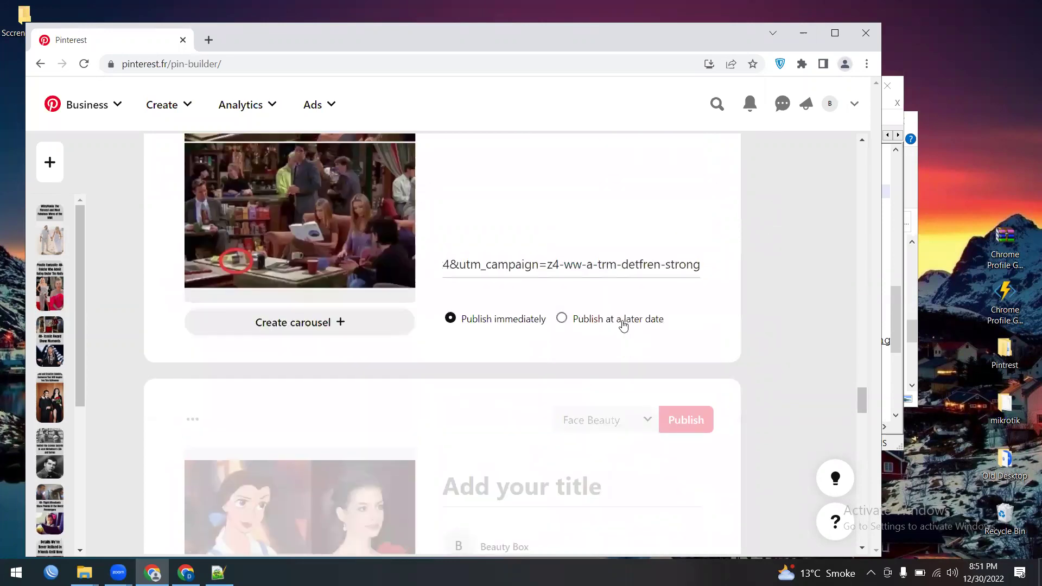
- Publish the Friends details Pin draft and the 40+ Flight Attendants Pin draft to the Face Beauty board
click(630, 255)
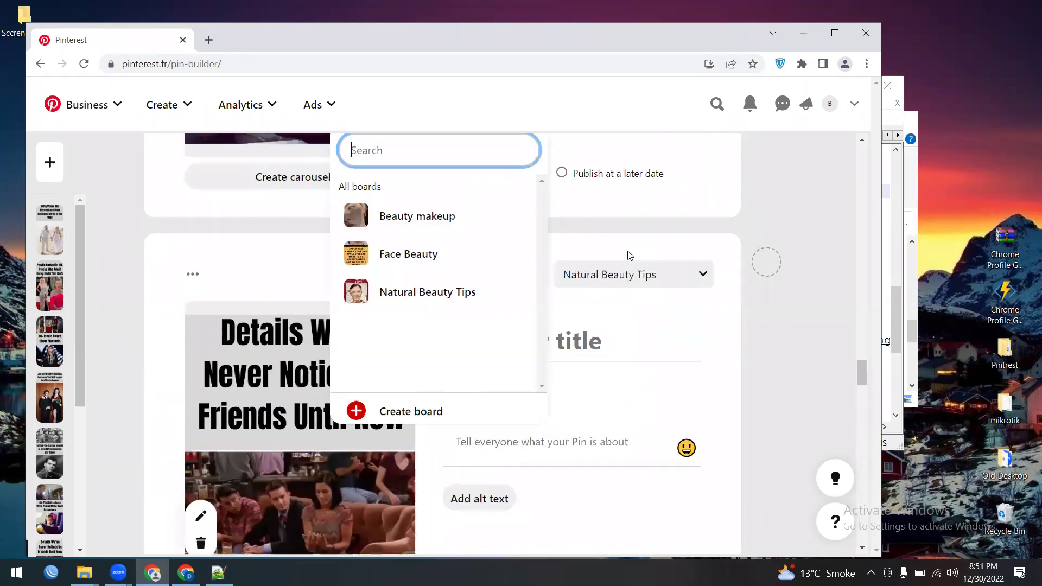
click(498, 256)
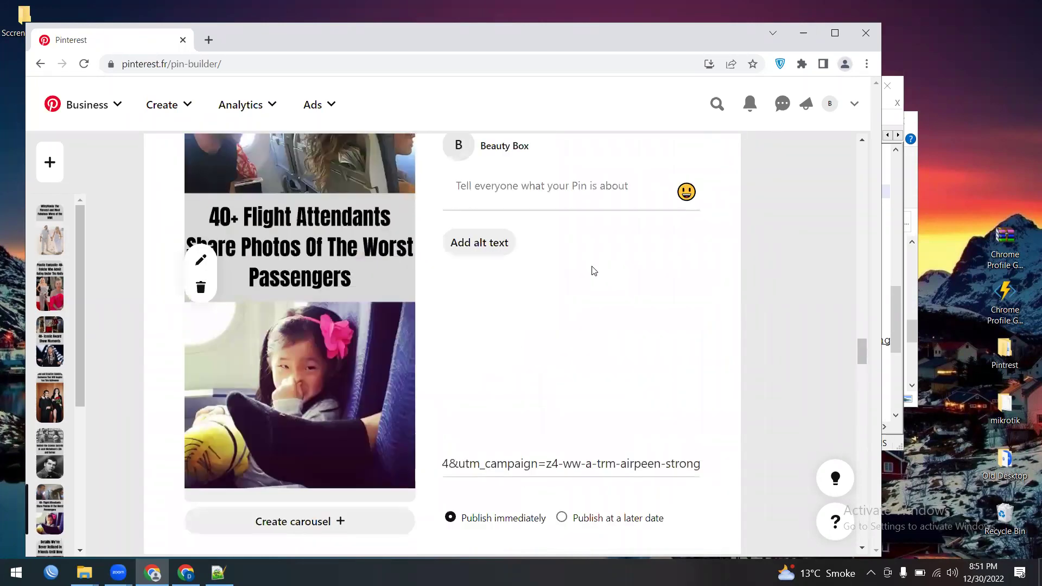
click(617, 235)
mouse_move(614, 389)
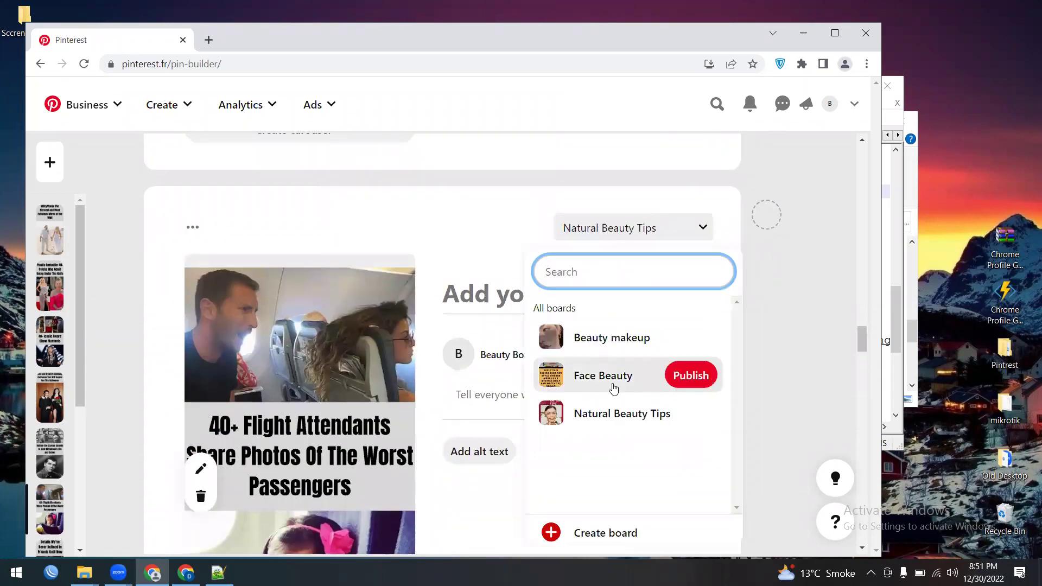
click(687, 377)
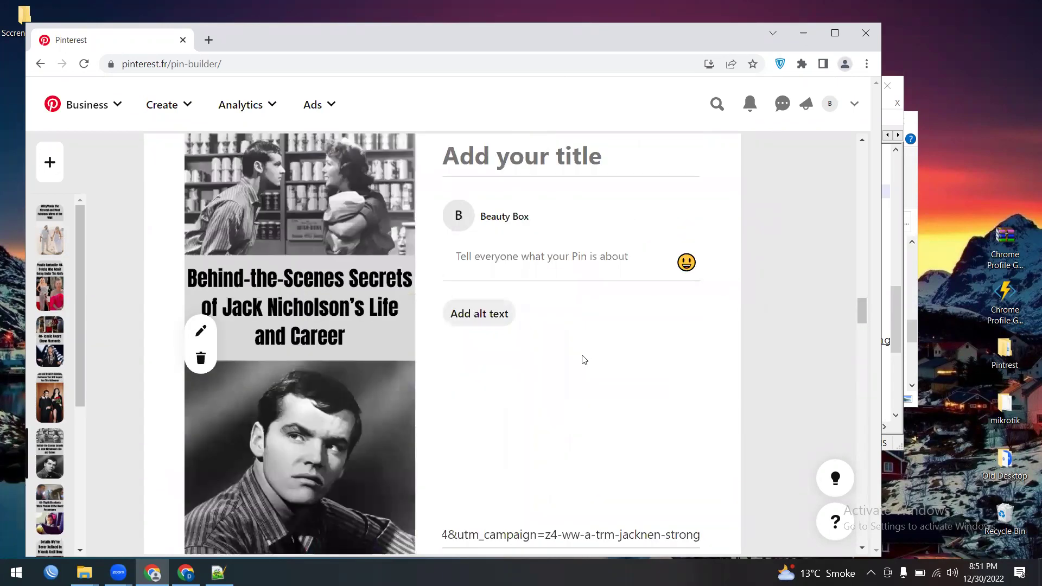
- Publish the Jack Nicholson secrets Pin draft and the celebrity Halloween costumes Pin draft to the Face Beauty board
click(618, 277)
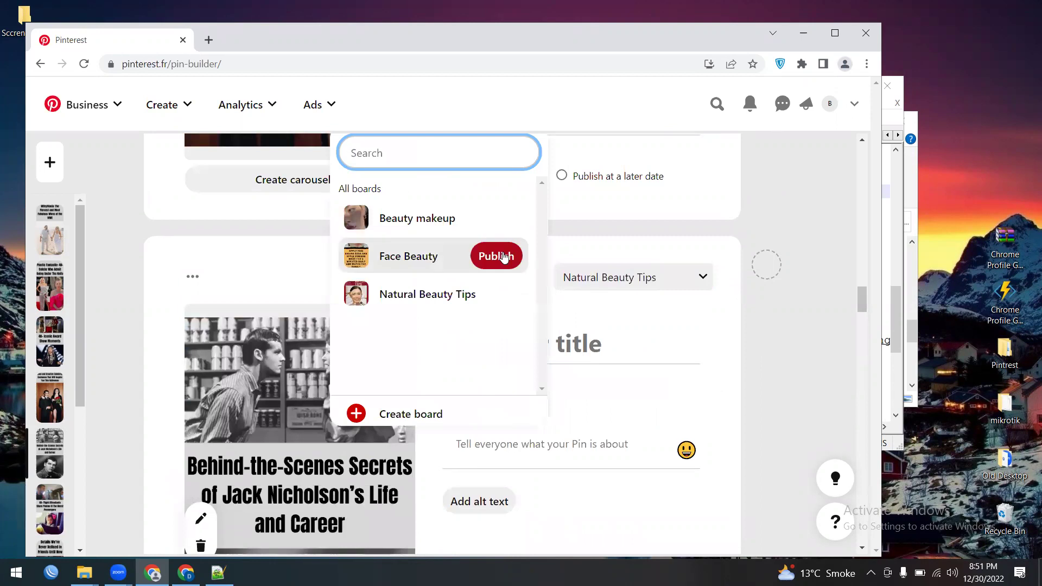
click(504, 257)
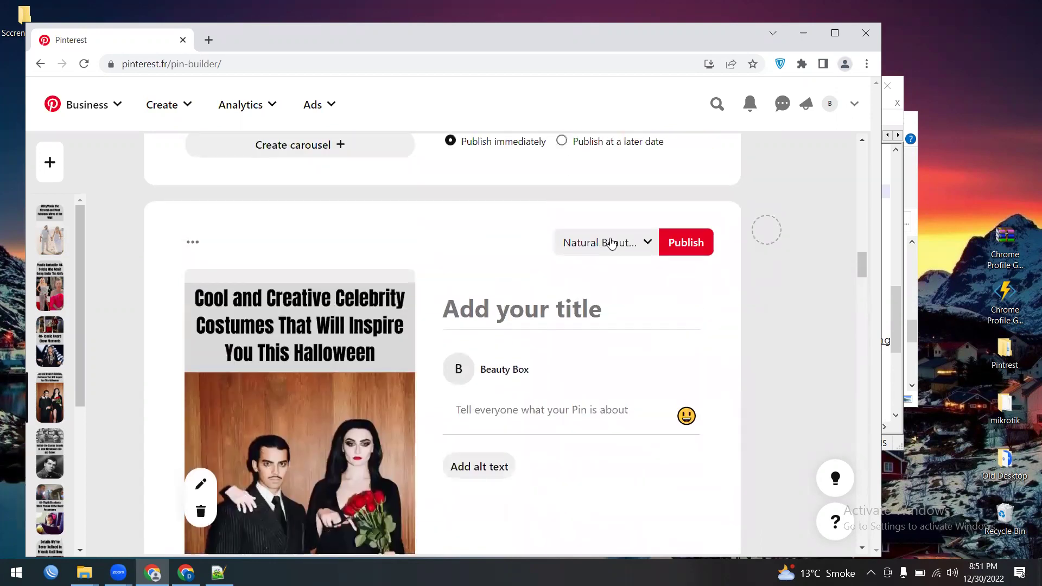
click(611, 243)
mouse_move(458, 351)
click(492, 353)
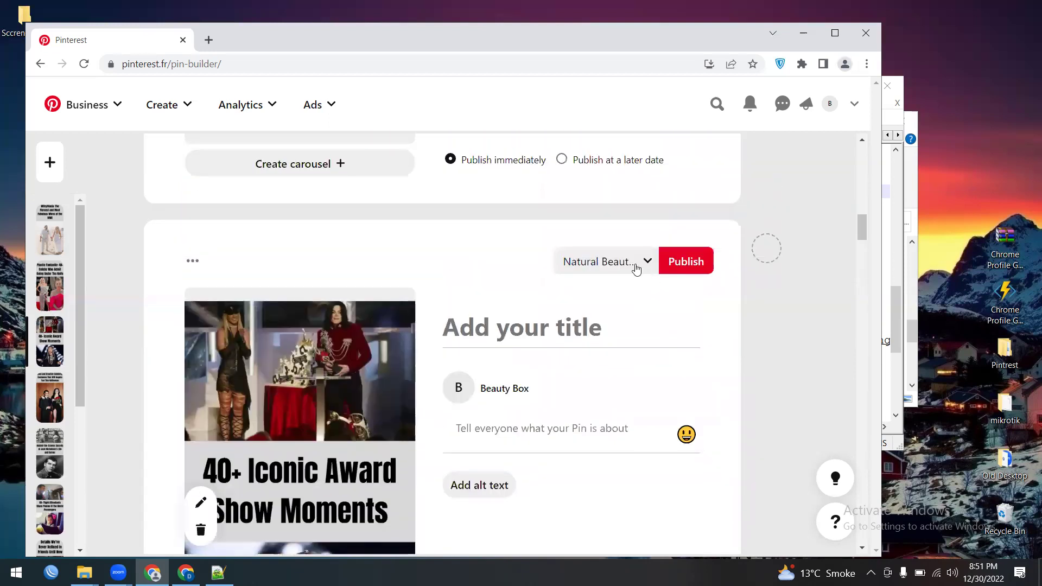
- Publish the 40+ Iconic Award Show Moments Pin draft and the Plastic Fantastic Pin draft to the Face Beauty board
click(636, 268)
click(505, 256)
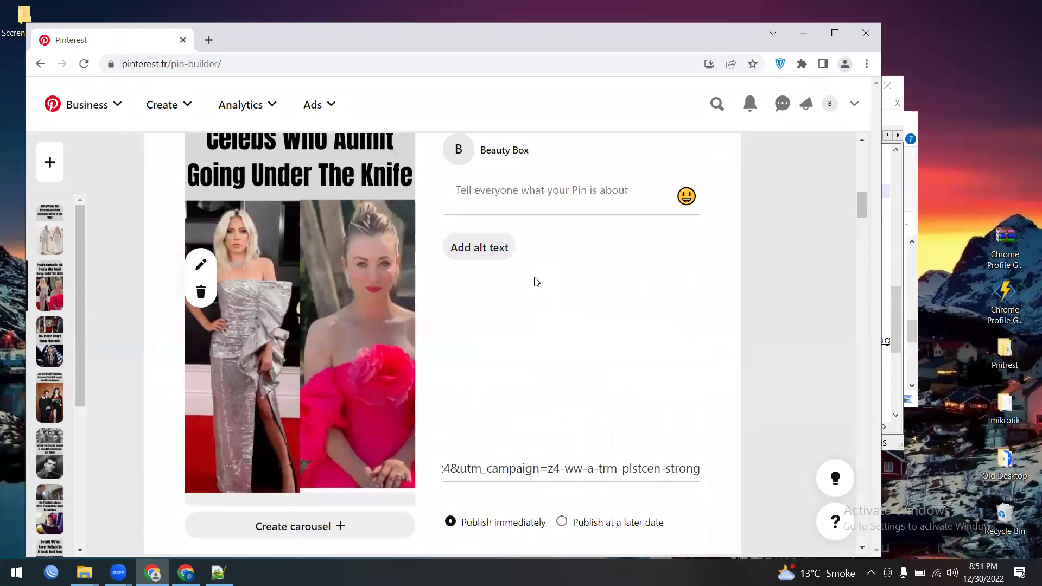
click(627, 212)
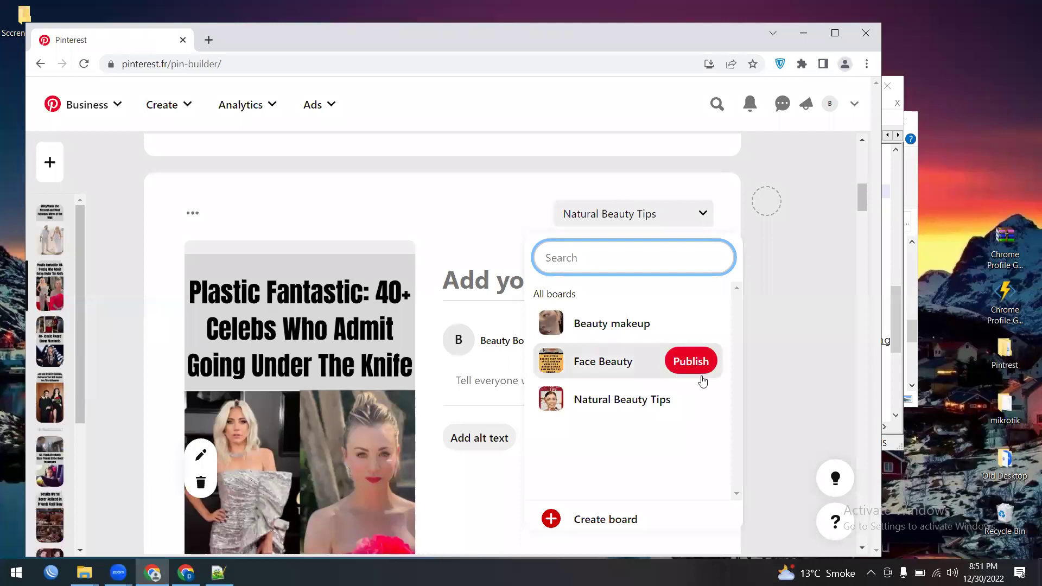
click(687, 359)
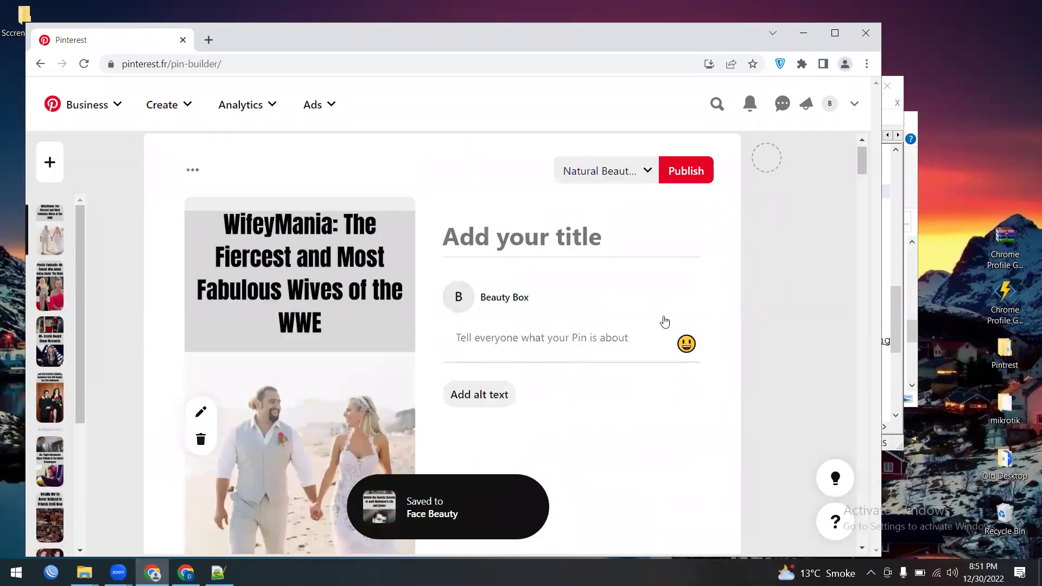
- Publish the WifeyMania Pin draft to the Face Beauty board
click(627, 172)
mouse_move(640, 326)
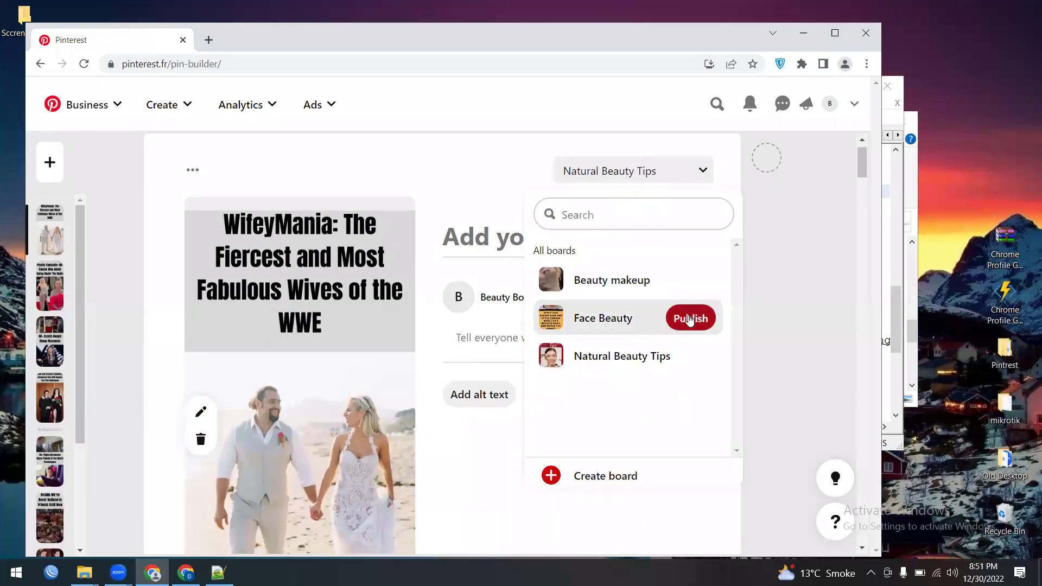
click(689, 318)
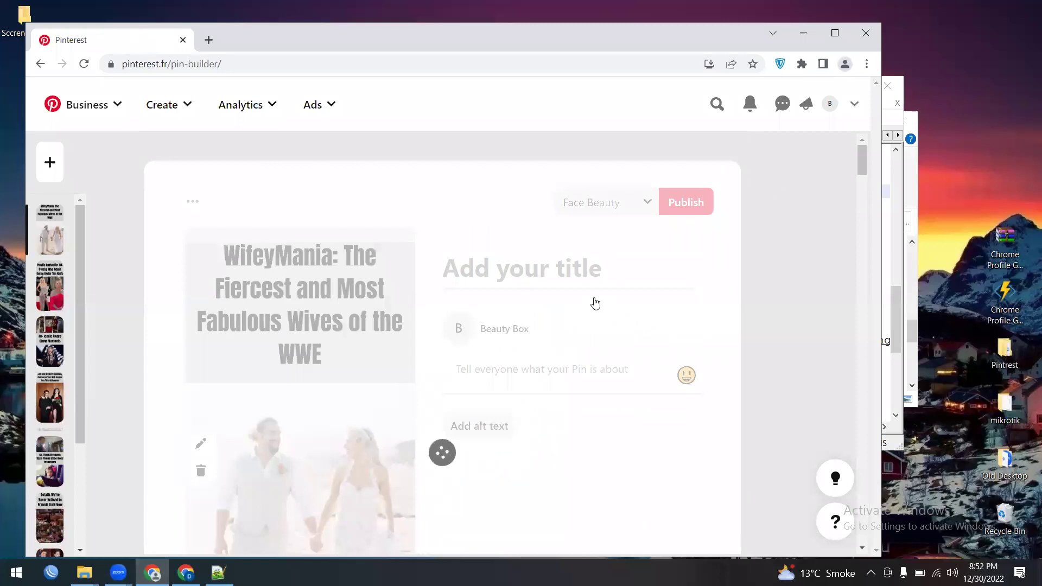
- Look through all submitted Pin drafts in the builder to check their publishing progress
scroll(595, 304, down, 4)
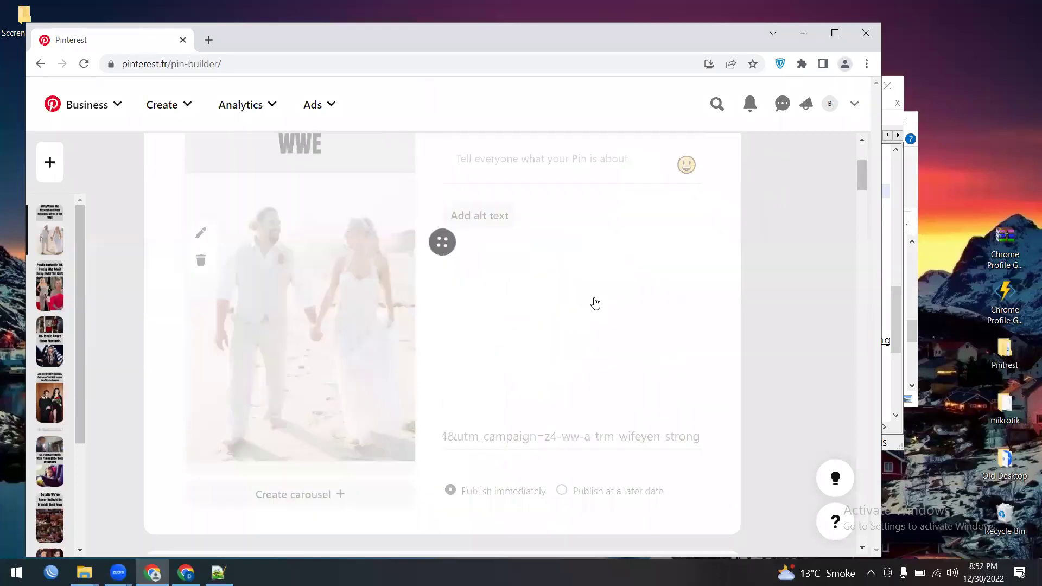
scroll(477, 342, up, 2)
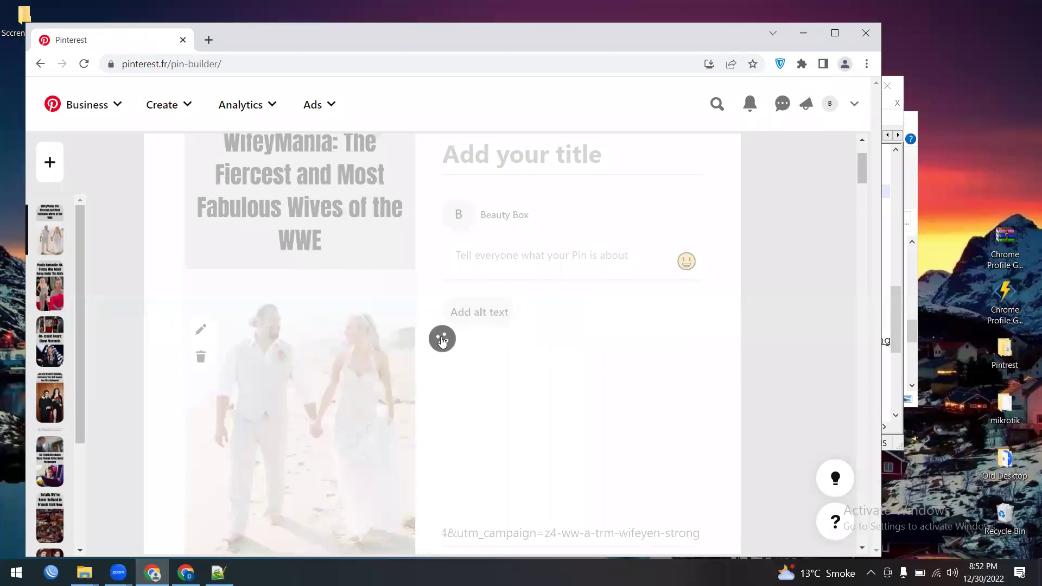
scroll(496, 372, down, 10)
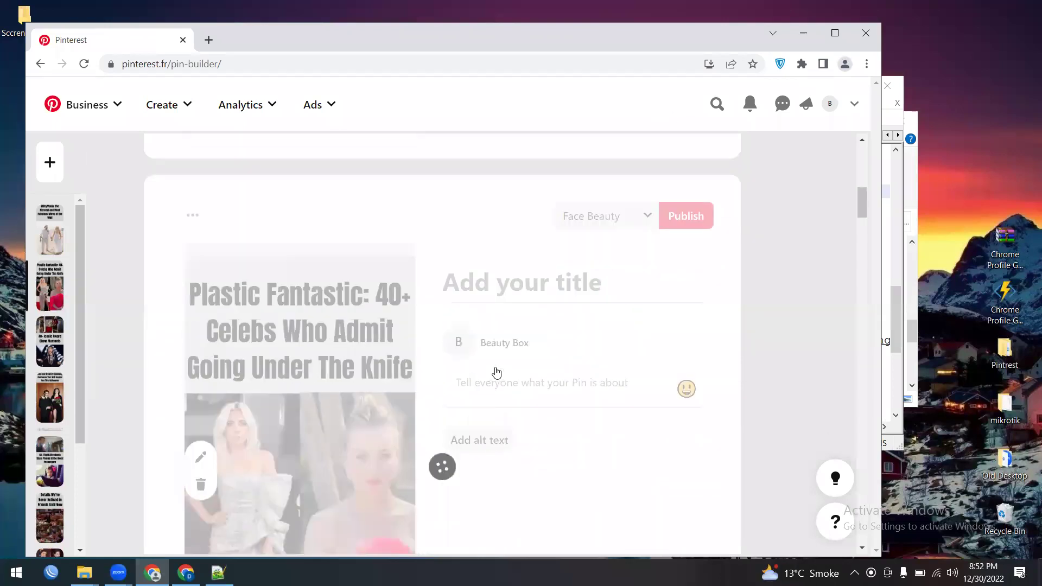
scroll(496, 373, down, 20)
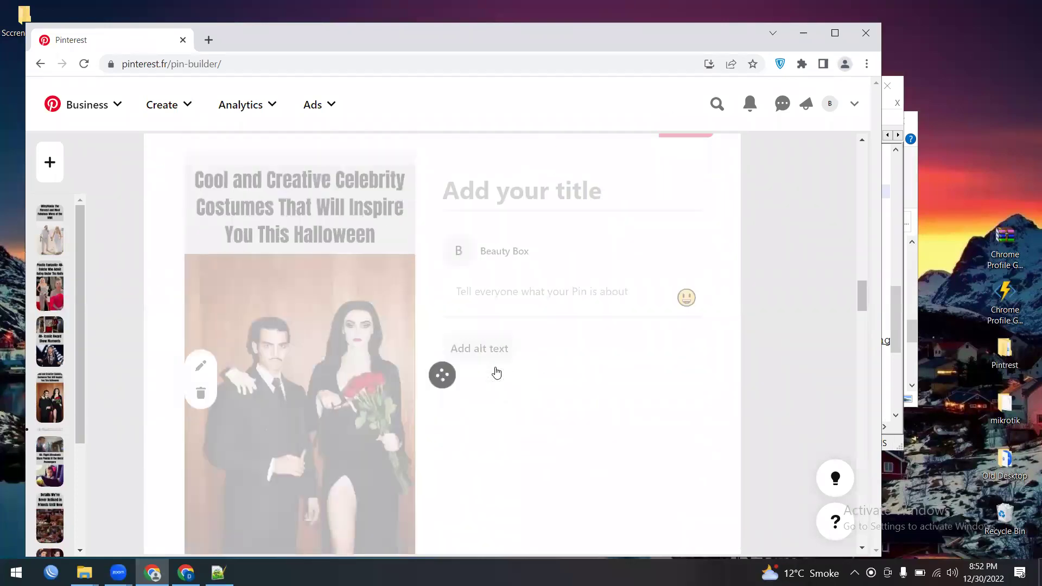
scroll(495, 372, down, 4)
scroll(493, 372, up, 6)
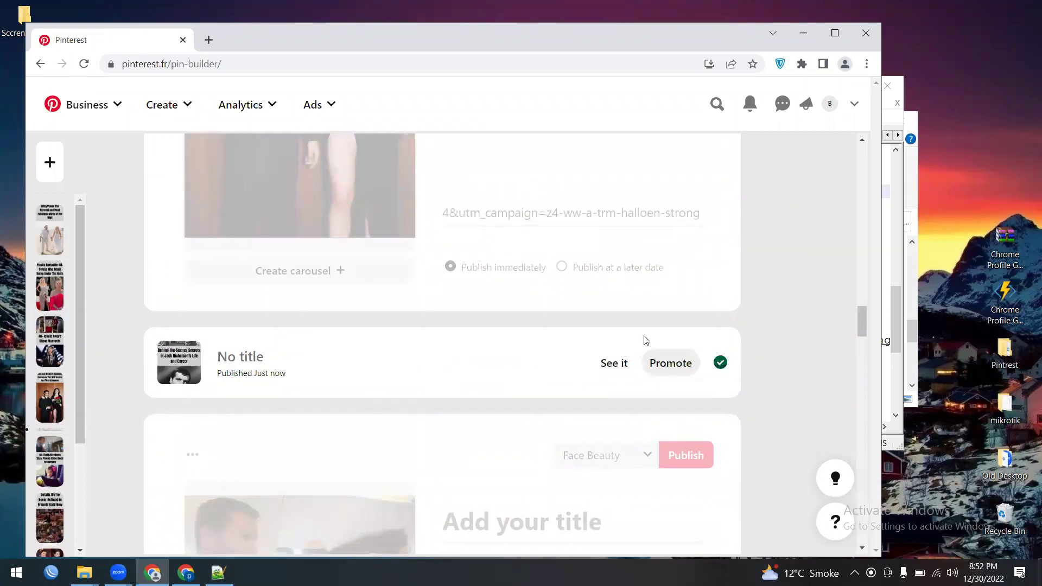
scroll(344, 449, down, 10)
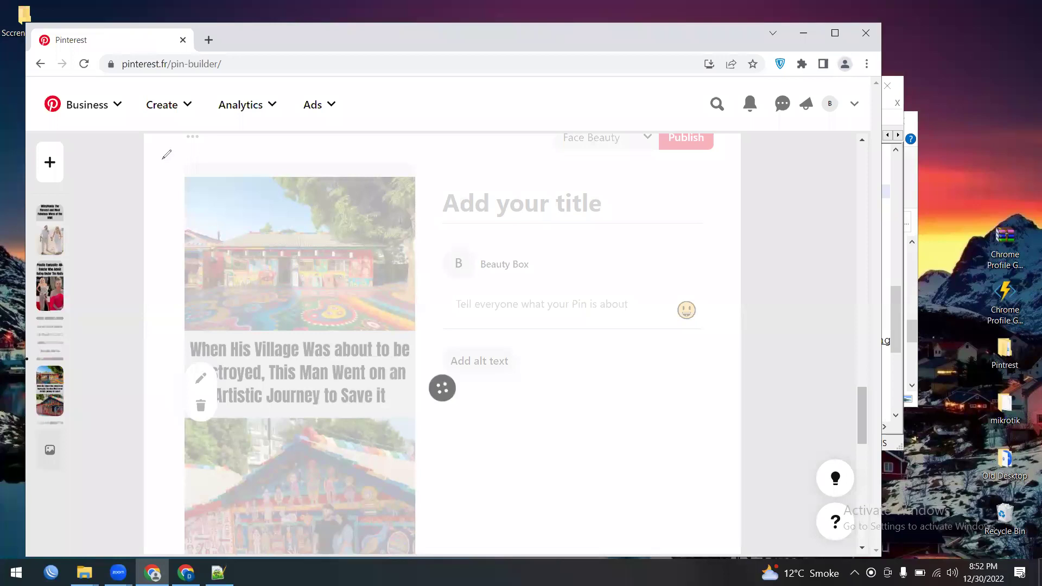
mouse_move(50, 340)
mouse_down()
mouse_move(84, 322)
mouse_move(65, 186)
mouse_move(41, 185)
mouse_up()
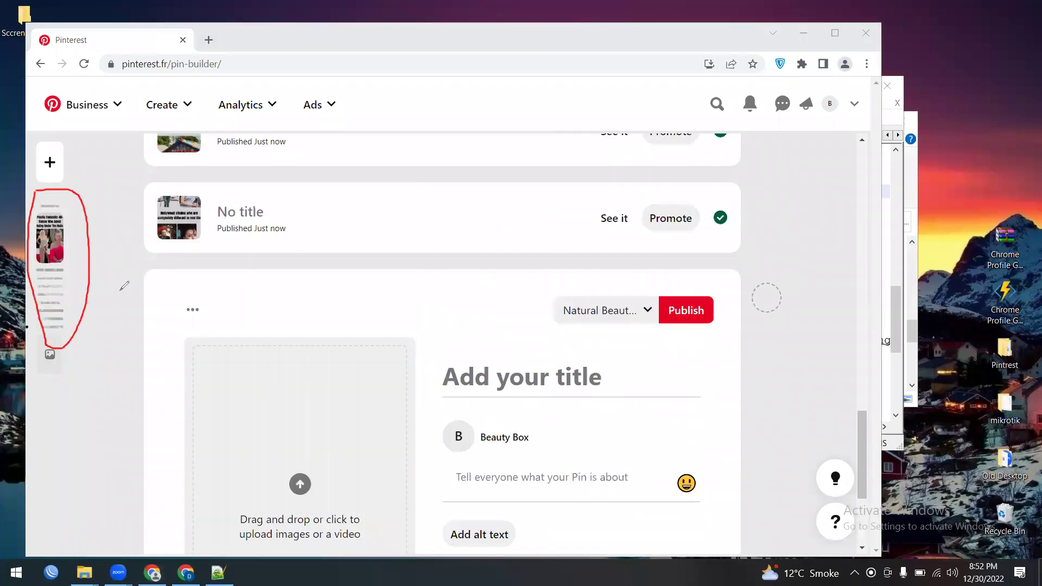
drag(79, 242, 111, 242)
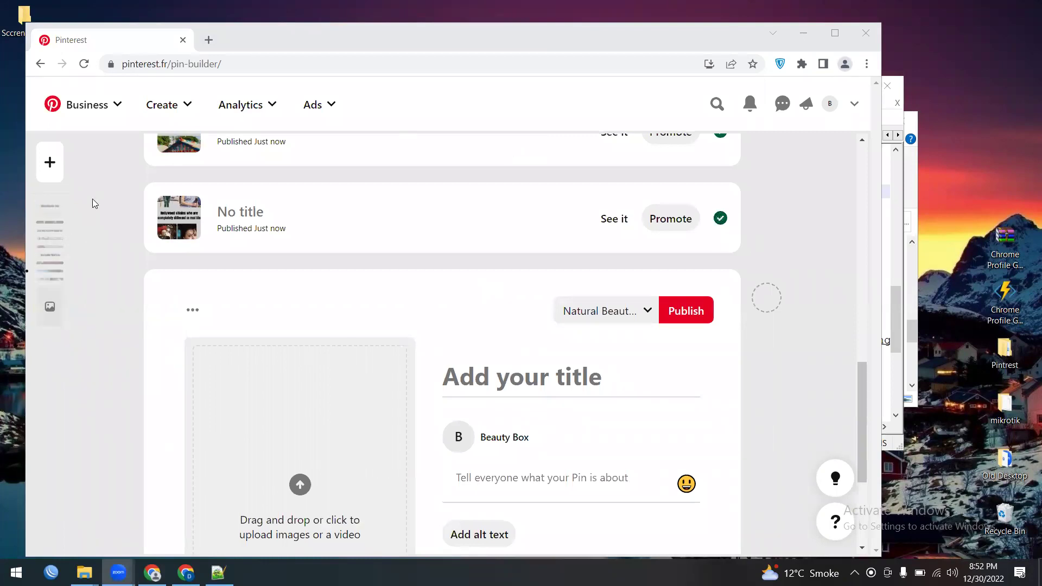
mouse_move(39, 191)
mouse_down()
mouse_move(30, 247)
mouse_move(82, 274)
mouse_move(43, 170)
mouse_move(29, 195)
mouse_up()
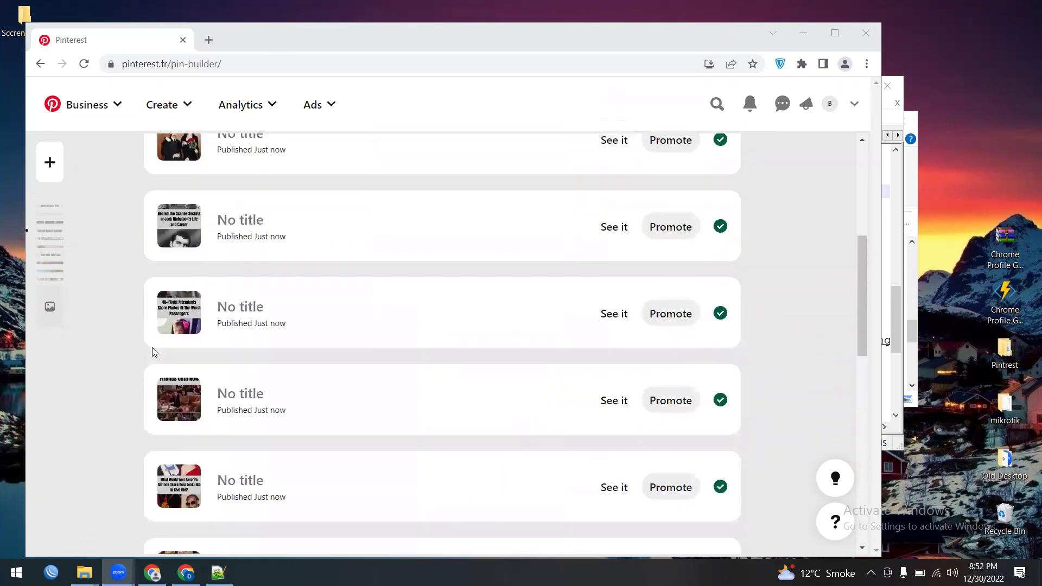
- Check the published entries in the Pin builder and examine the created Pins on the account's own profile
scroll(154, 352, up, 6)
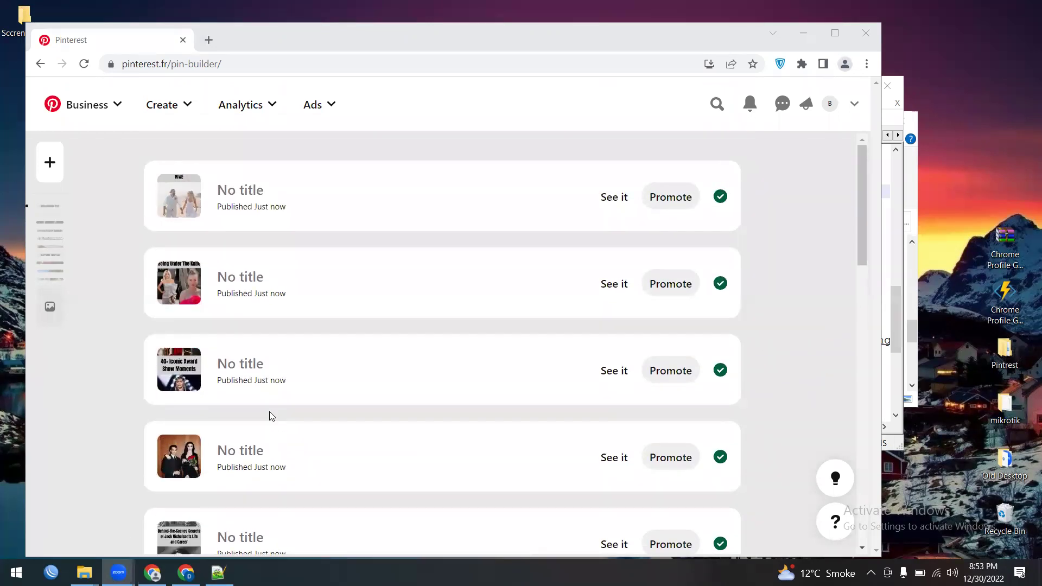
scroll(270, 413, down, 3)
scroll(270, 413, up, 3)
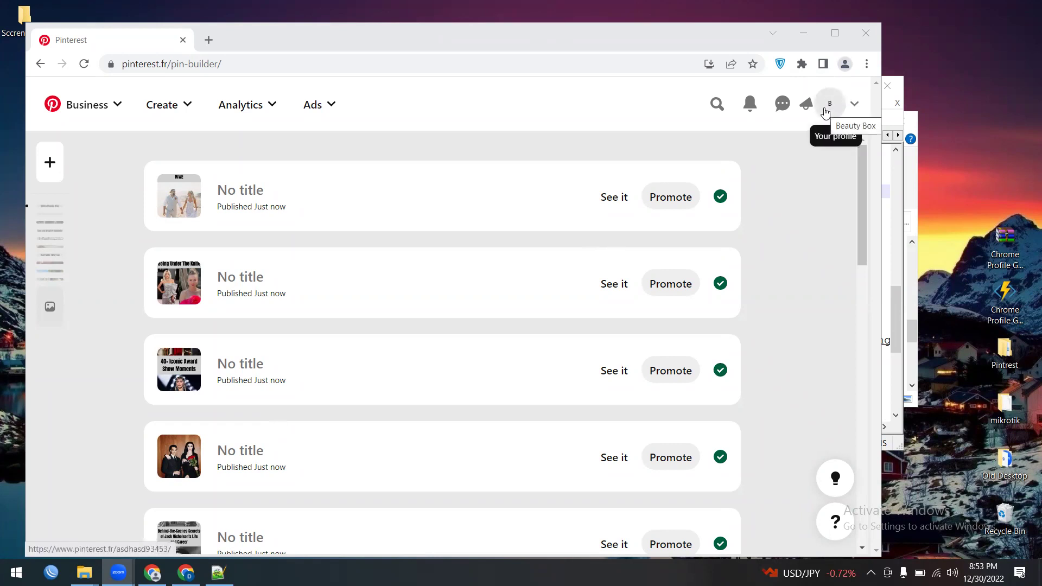
click(825, 111)
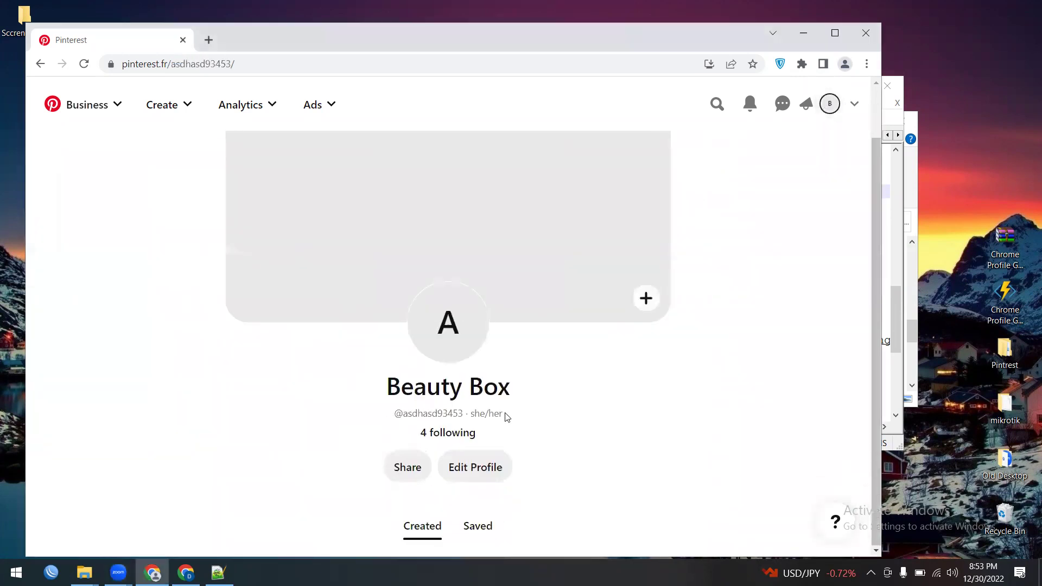
scroll(506, 417, down, 5)
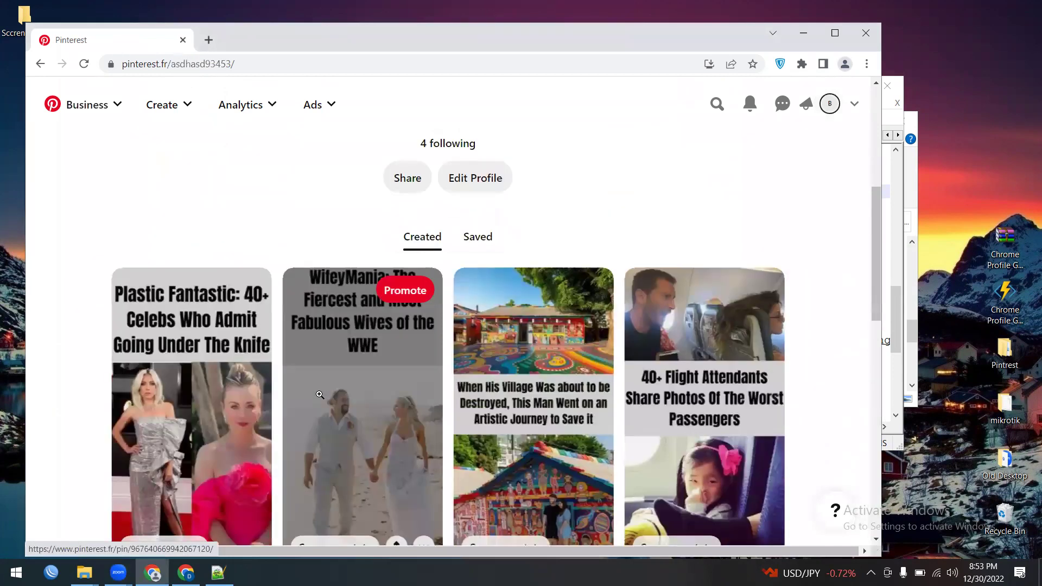
scroll(320, 395, down, 1)
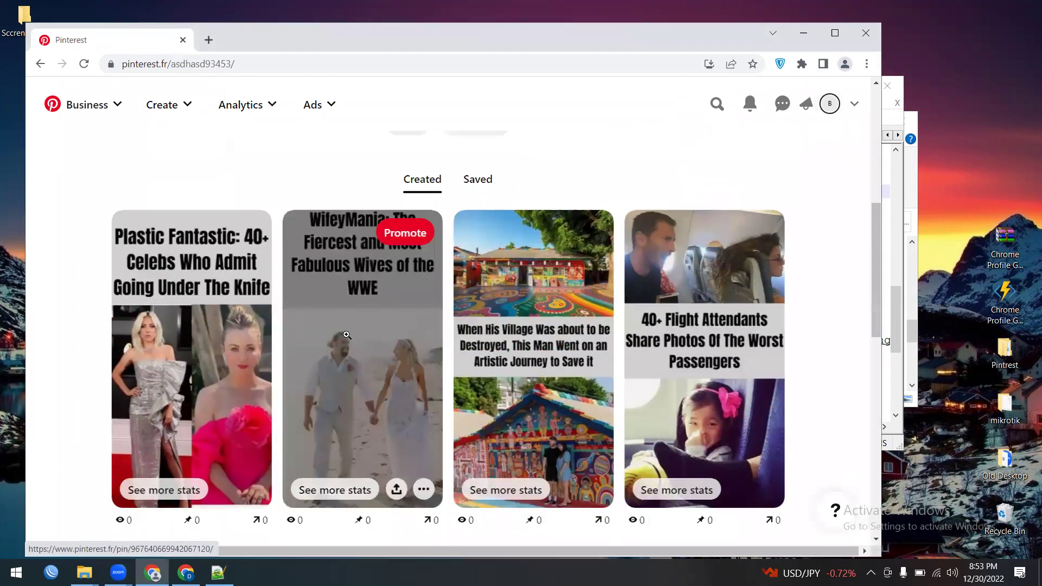
scroll(304, 358, down, 2)
scroll(195, 402, up, 1)
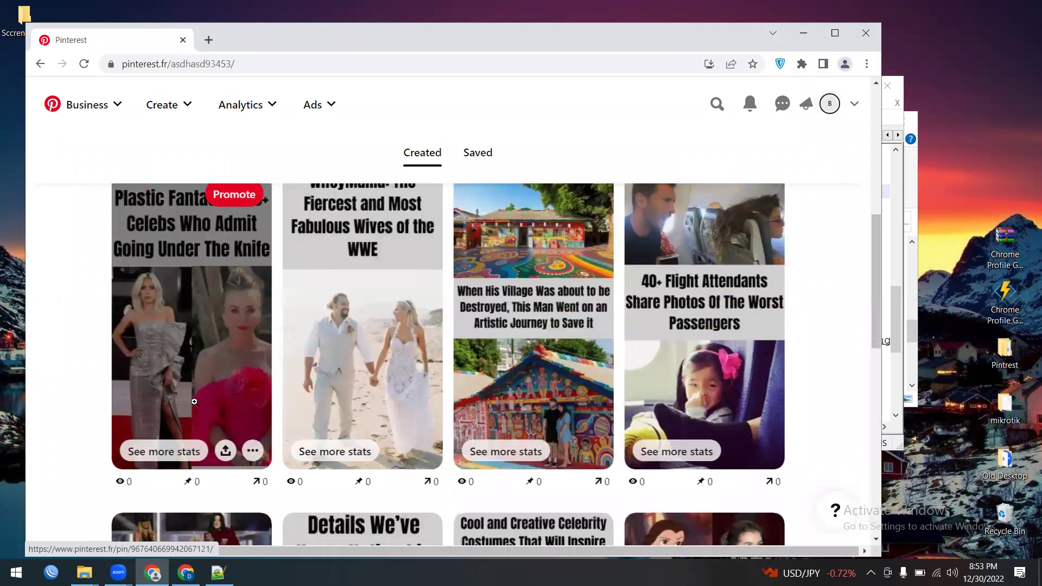
scroll(194, 402, up, 1)
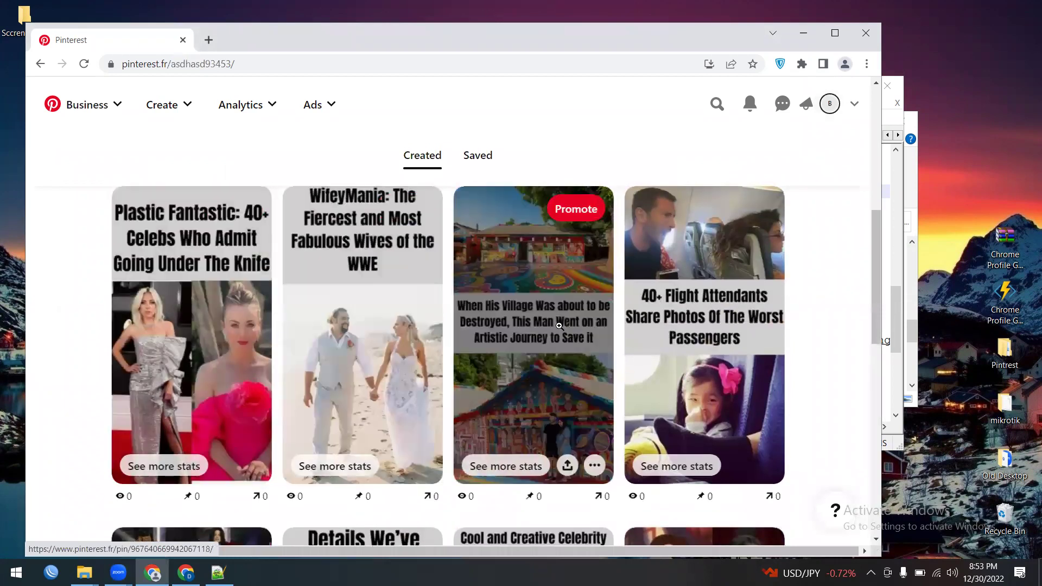
scroll(743, 353, down, 5)
scroll(743, 361, down, 1)
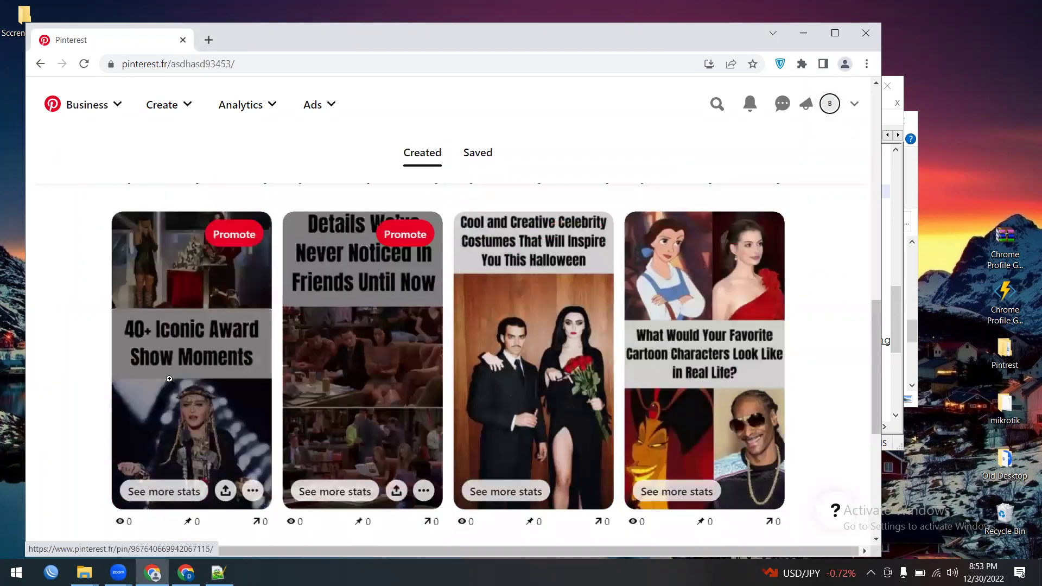
scroll(315, 438, down, 4)
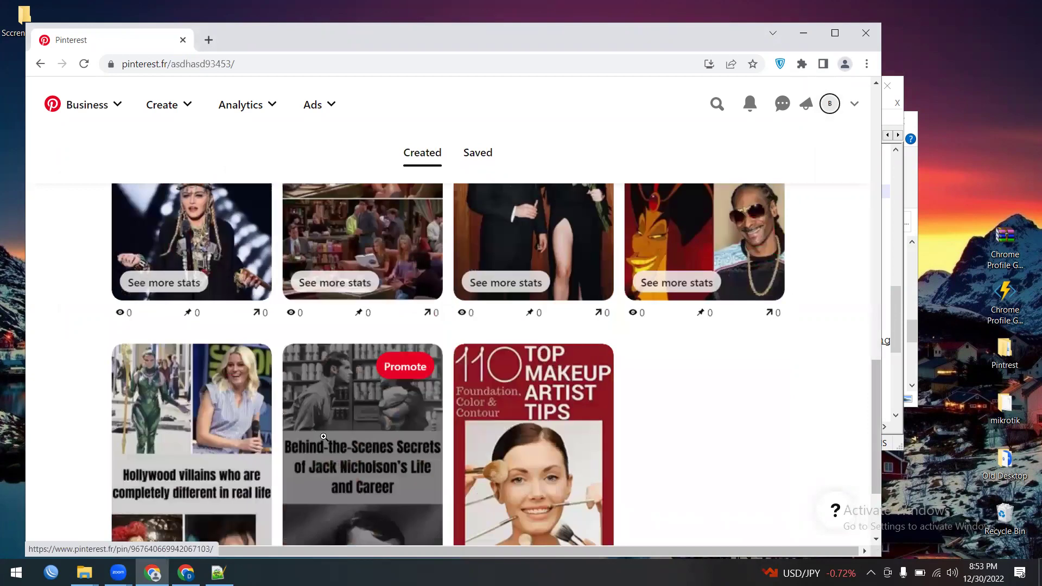
scroll(324, 437, up, 10)
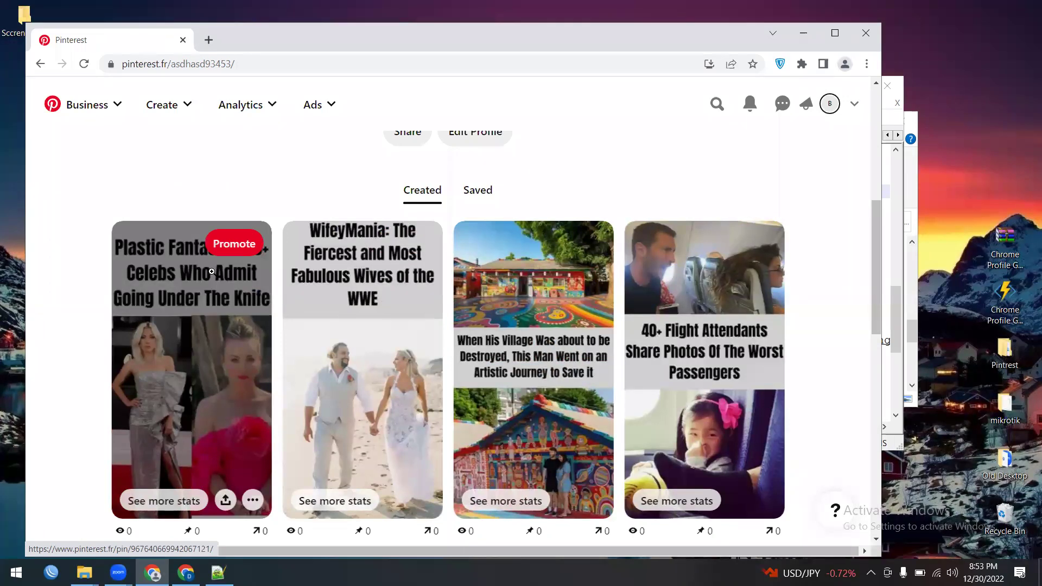
- Open the Plastic Fantastic, WifeyMania, village artist and flight attendants Pins from the profile in separate tabs
middle_click(204, 365)
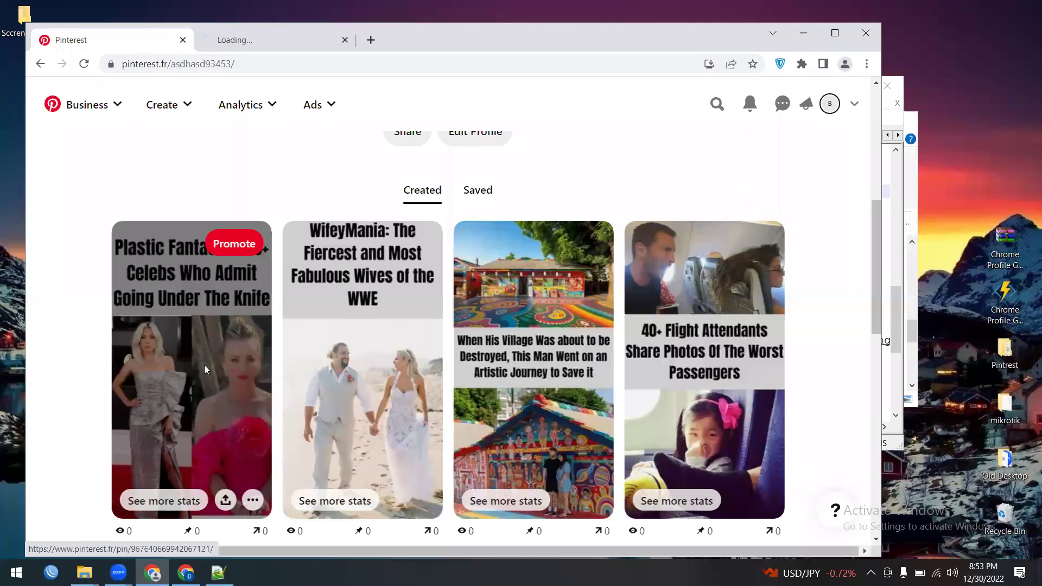
click(259, 40)
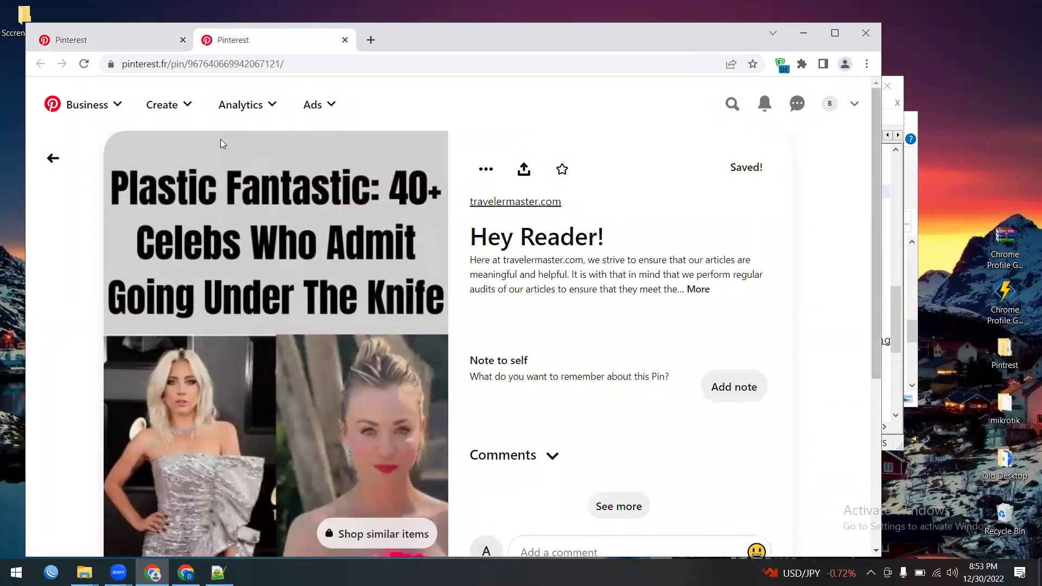
click(118, 43)
middle_click(346, 342)
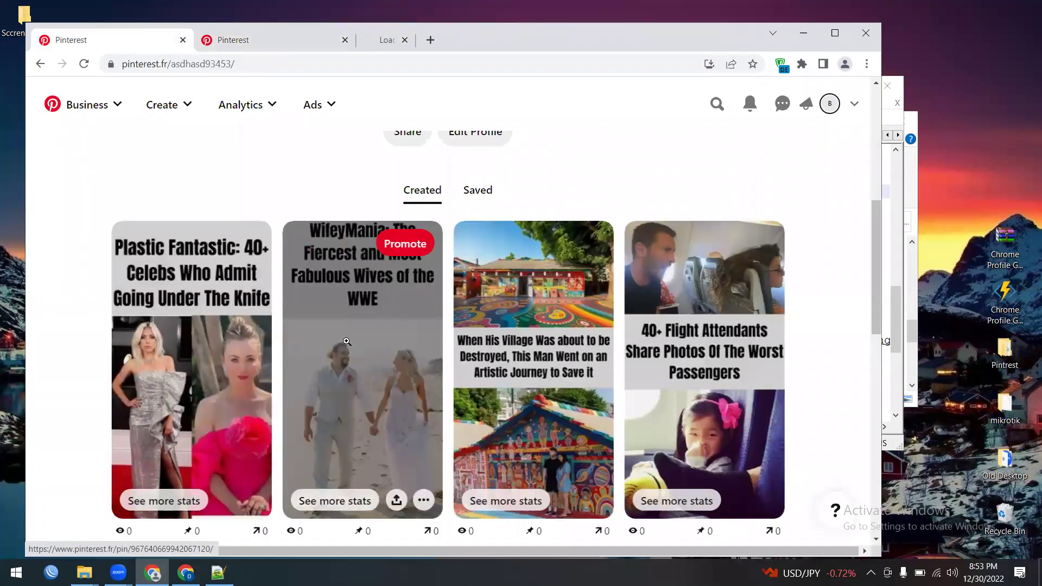
click(413, 43)
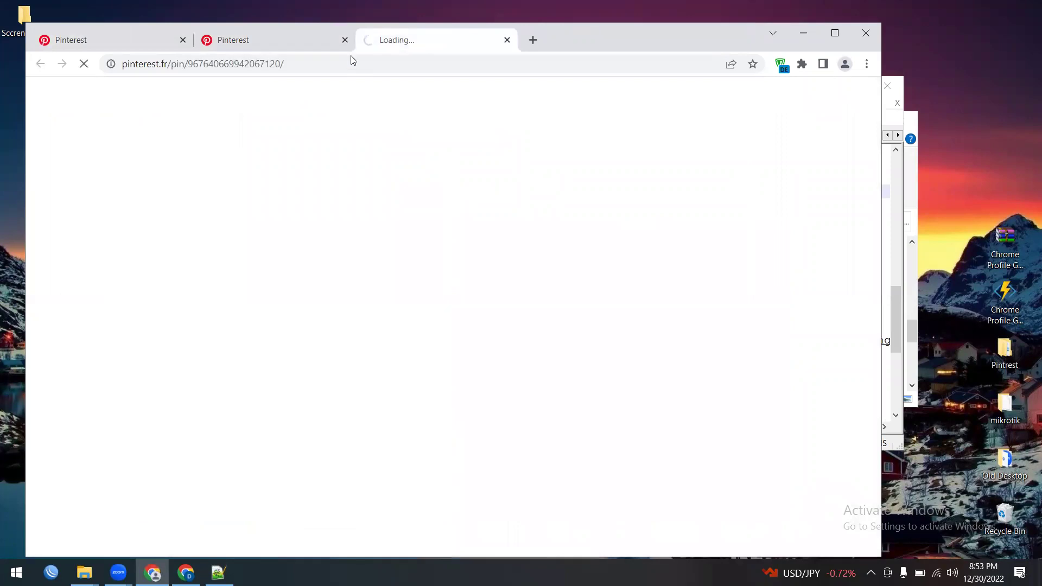
click(134, 39)
middle_click(500, 299)
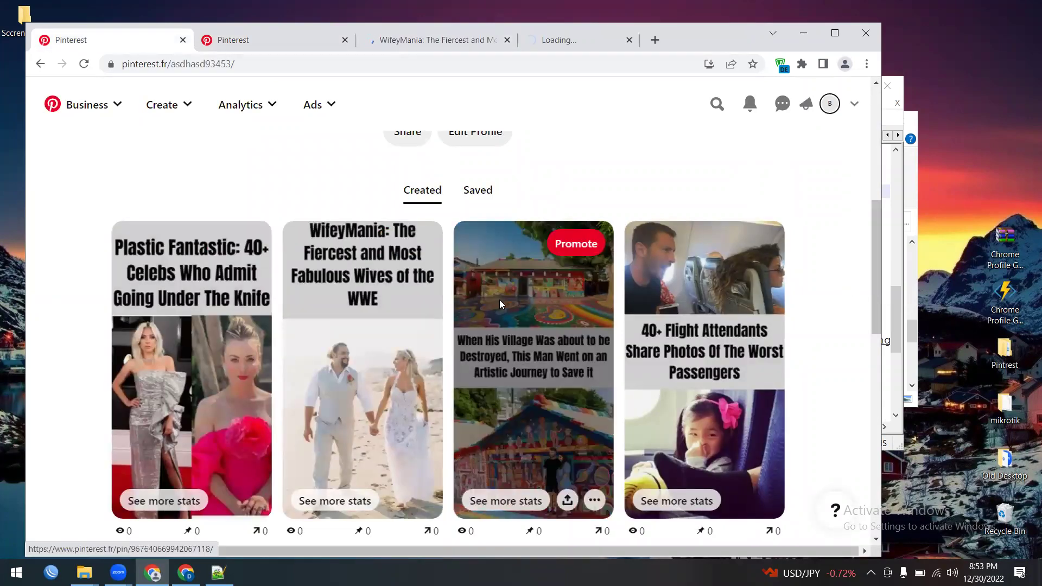
middle_click(675, 324)
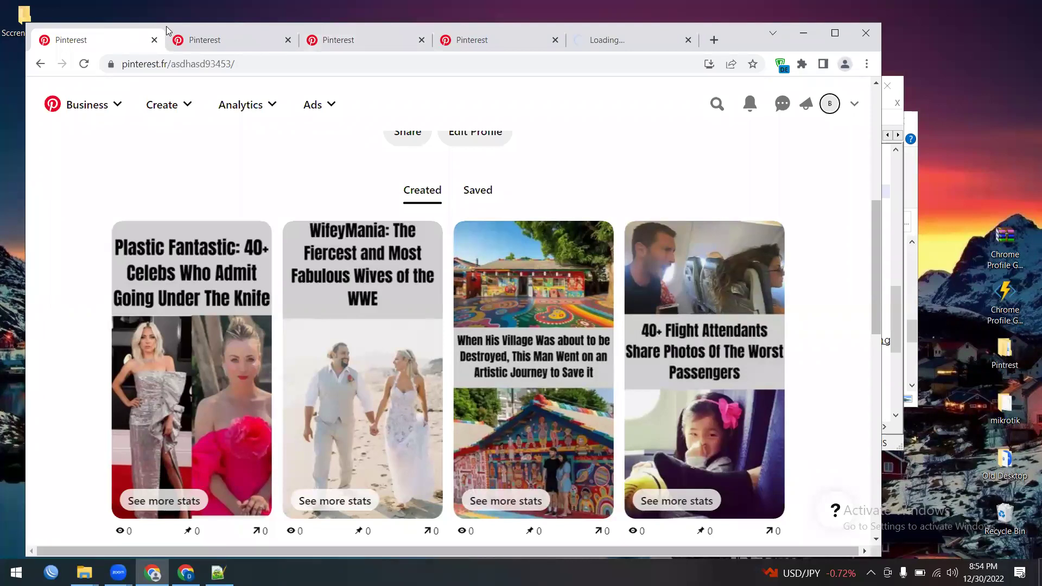
- Examine the Plastic Fantastic Pin's title, full description and destination link against its image
drag(167, 29, 166, 99)
click(188, 110)
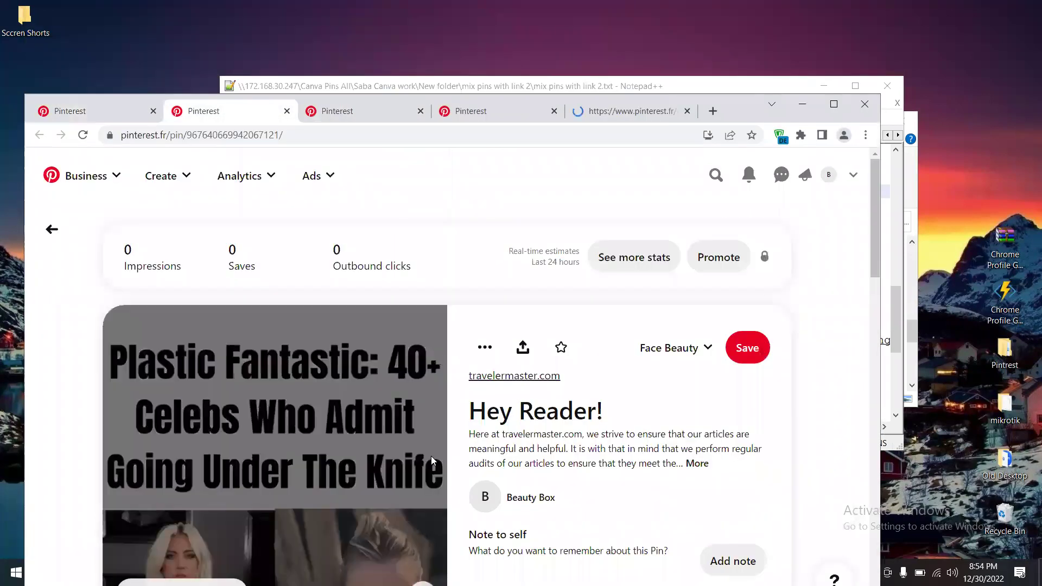
scroll(433, 462, down, 2)
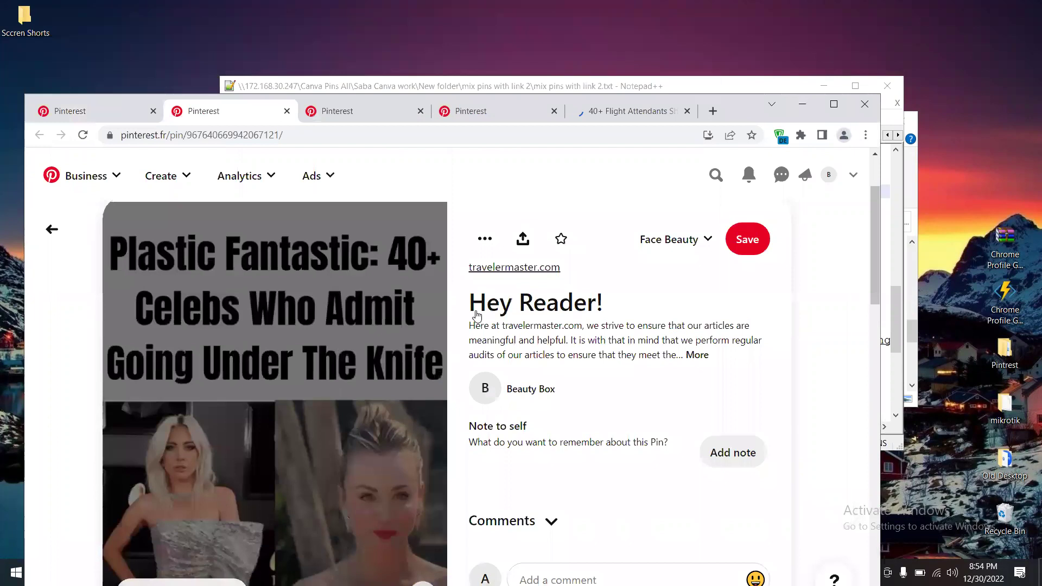
scroll(281, 395, down, 1)
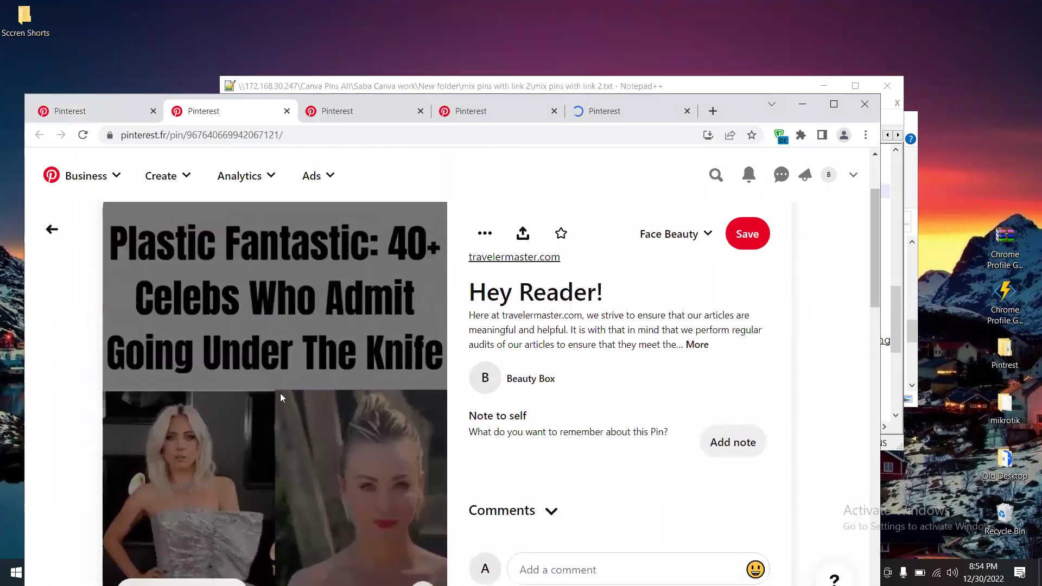
click(696, 358)
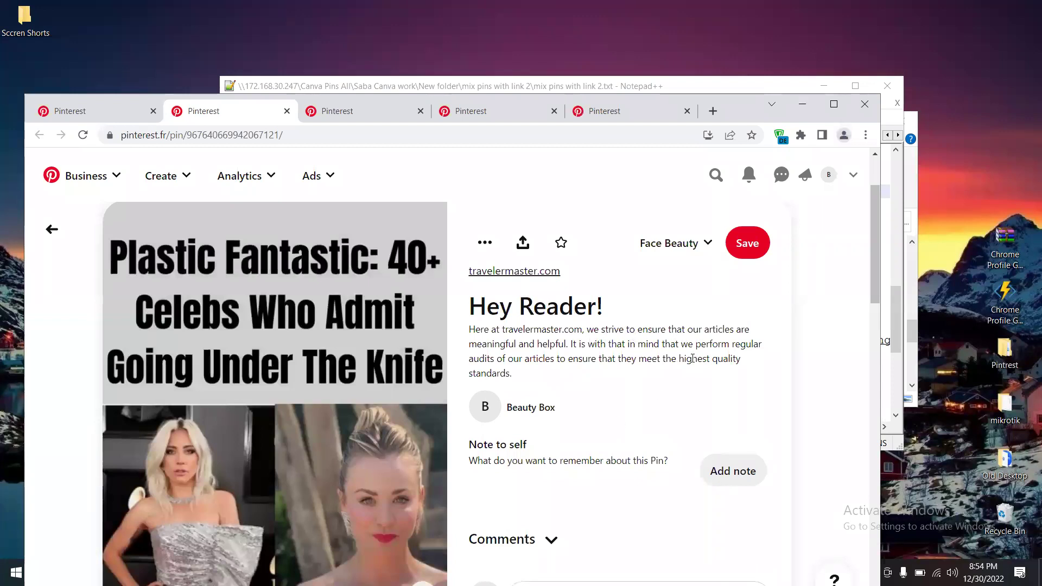
scroll(680, 398, down, 1)
scroll(680, 398, up, 1)
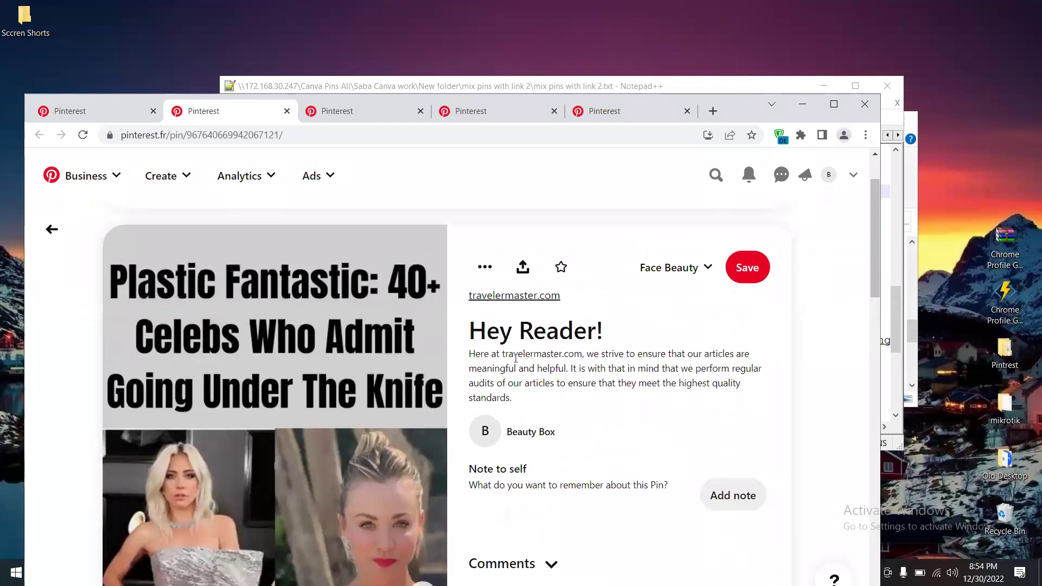
drag(470, 355, 511, 392)
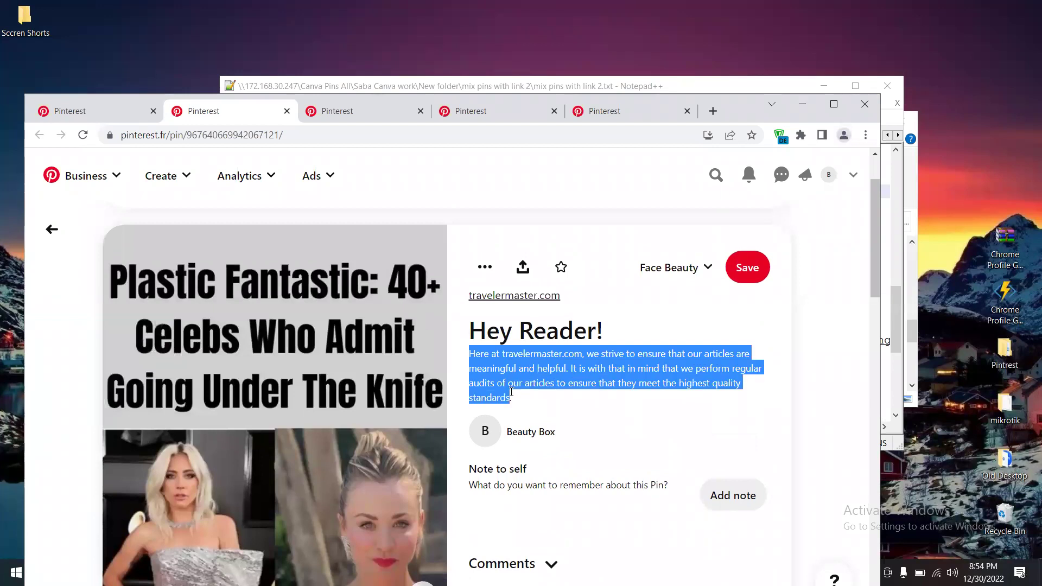
scroll(508, 438, down, 6)
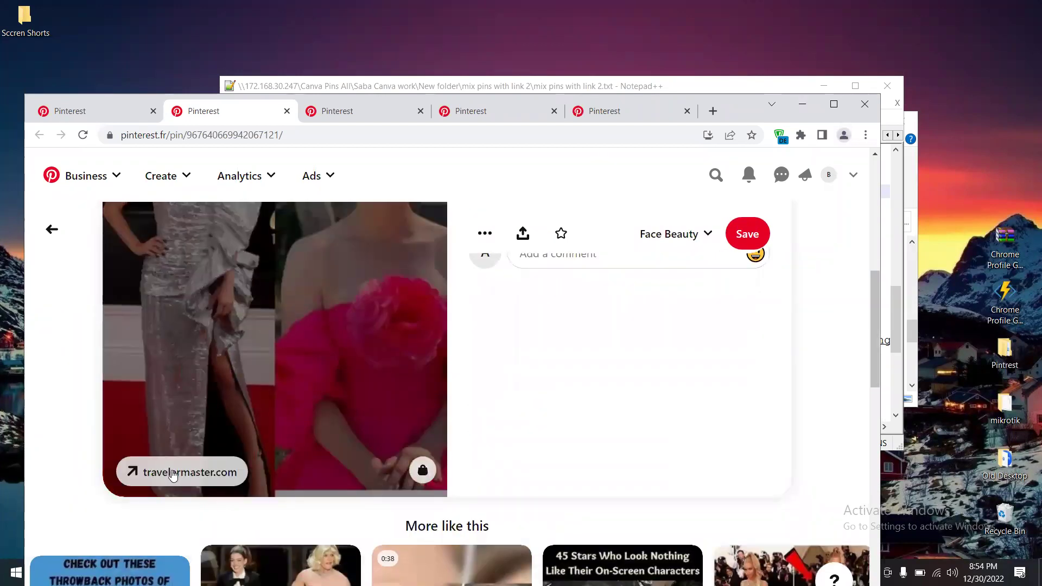
scroll(204, 439, up, 6)
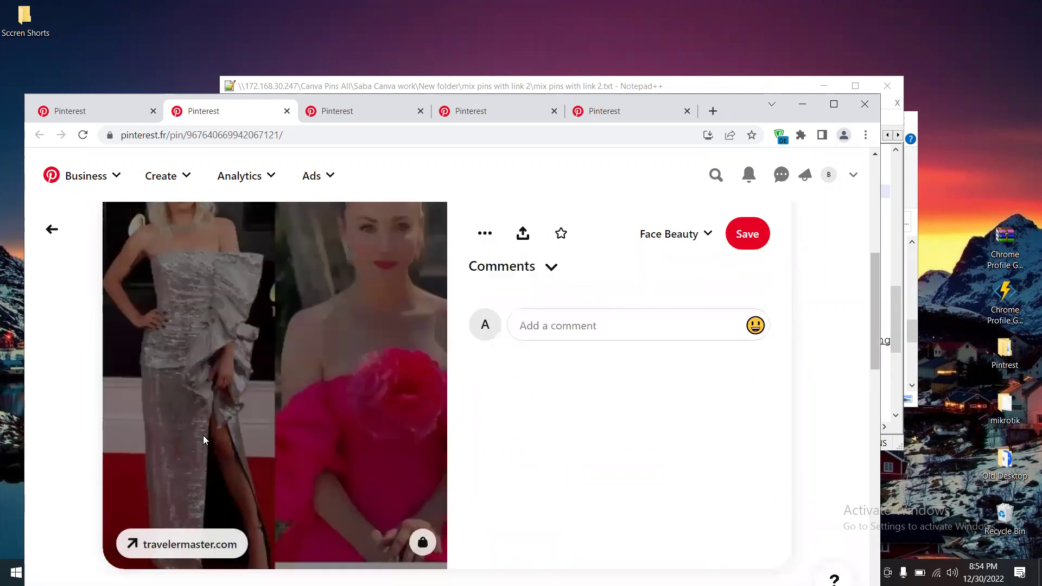
scroll(204, 440, up, 1)
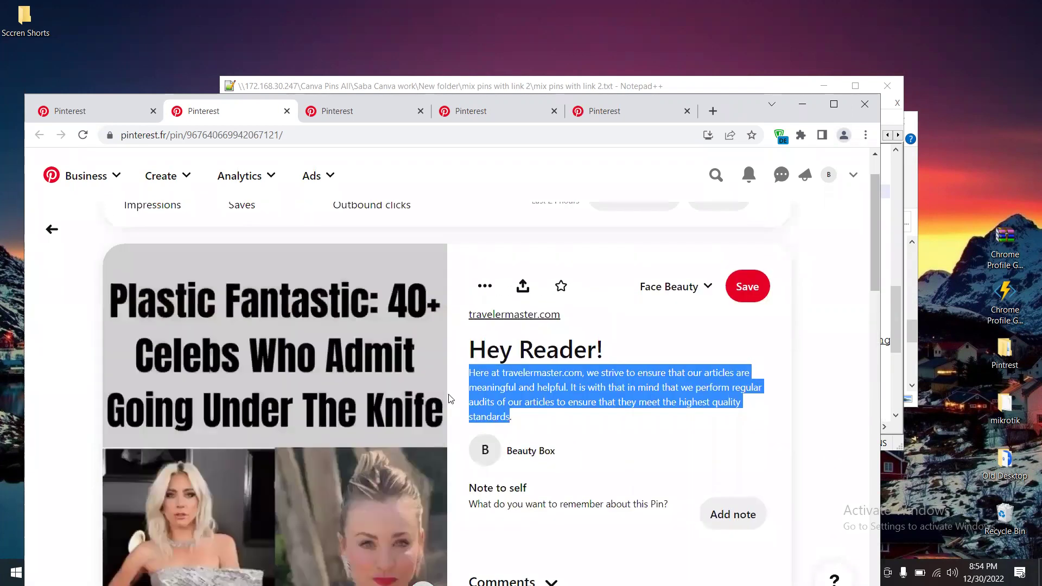
- Check the WifeyMania Pin's title against the heading on its image
click(351, 118)
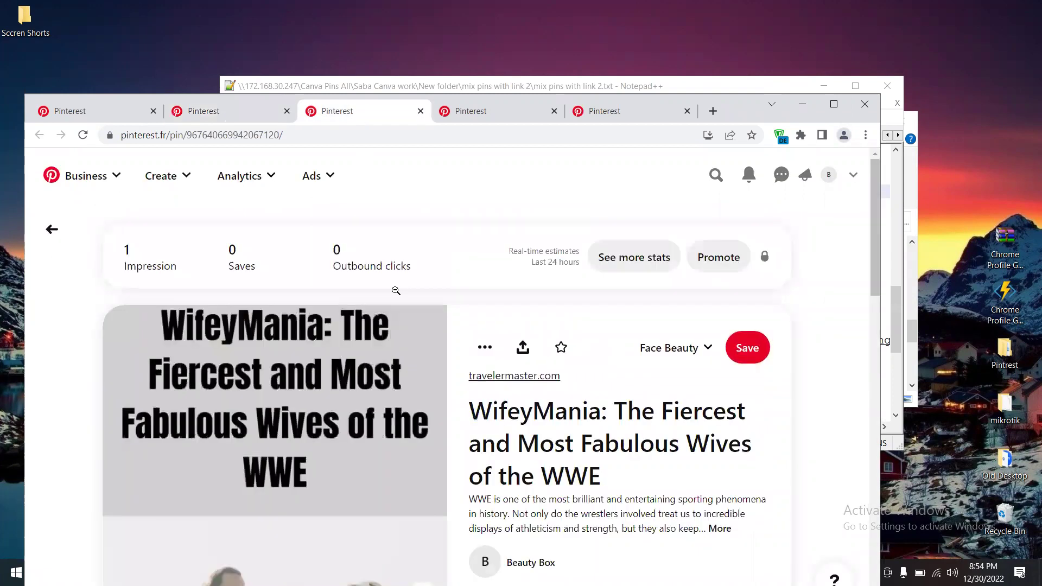
scroll(403, 402, down, 1)
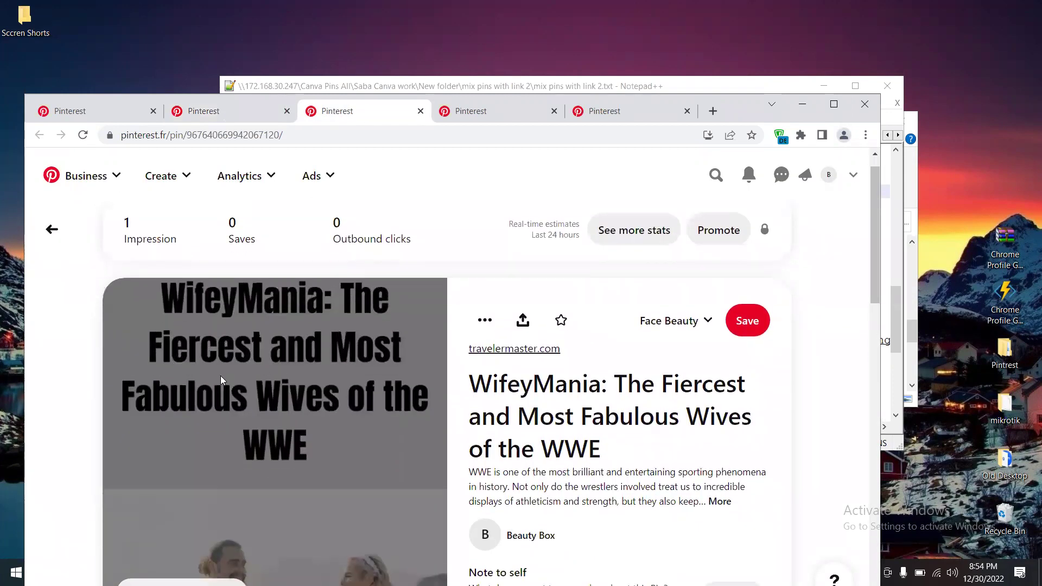
scroll(220, 376, down, 1)
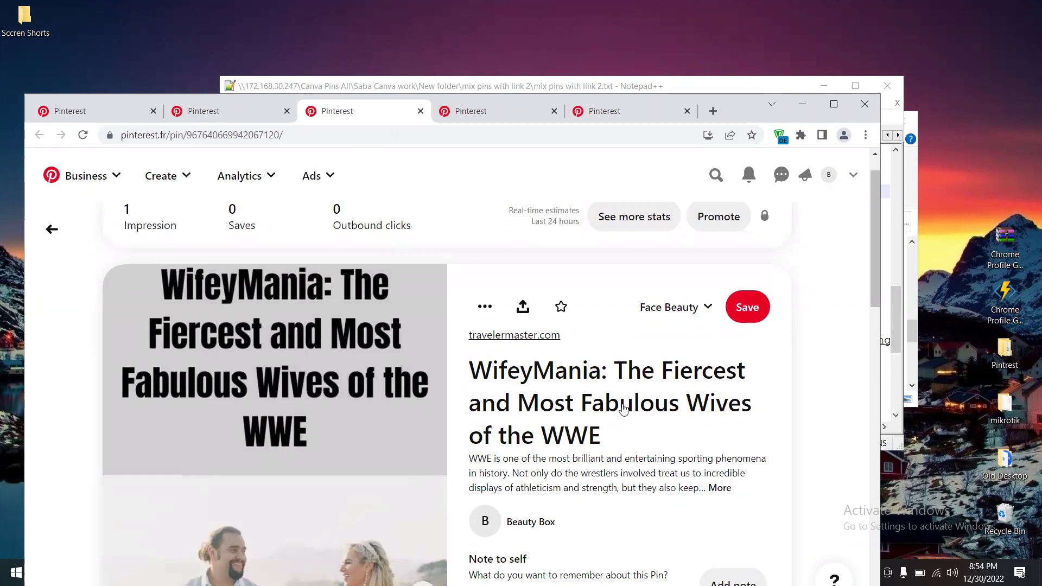
drag(460, 369, 609, 430)
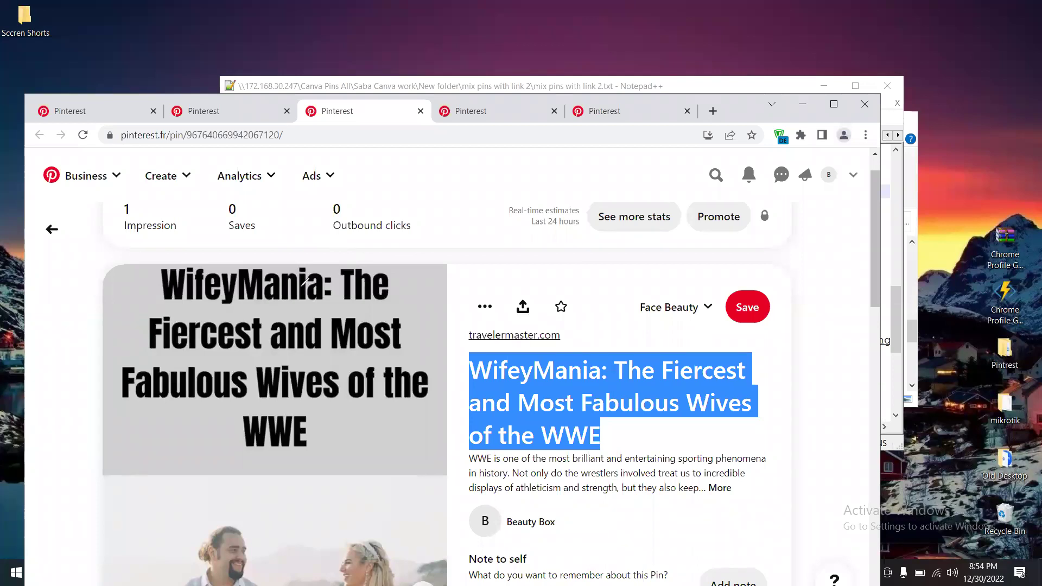
- Circle the image heading and title area in red for comparison on the Plastic Fantastic Pin, and erase the circles
mouse_move(281, 253)
mouse_down()
mouse_move(135, 407)
mouse_move(364, 455)
mouse_move(452, 325)
mouse_move(296, 250)
mouse_up()
mouse_move(596, 335)
mouse_down()
mouse_move(473, 353)
mouse_move(486, 434)
mouse_move(673, 467)
mouse_move(730, 399)
mouse_up()
mouse_move(718, 351)
mouse_down()
mouse_move(579, 321)
mouse_move(565, 328)
mouse_up()
click(247, 110)
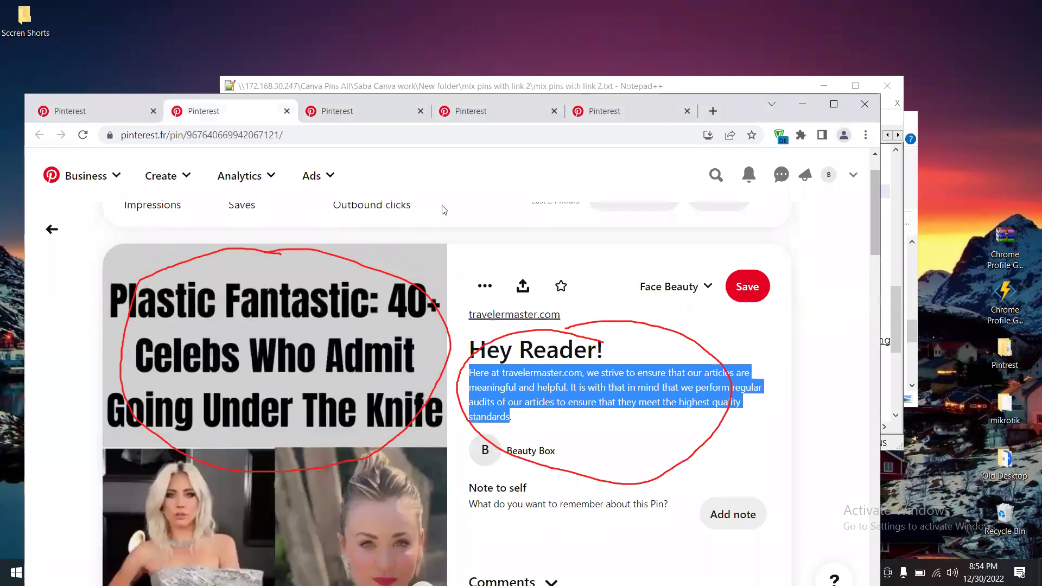
click(585, 323)
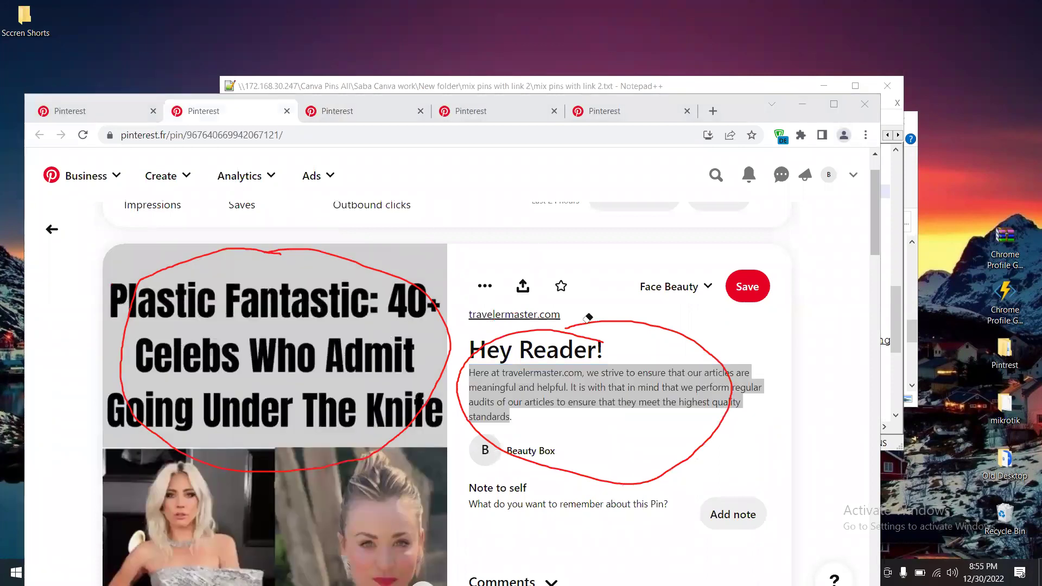
click(394, 274)
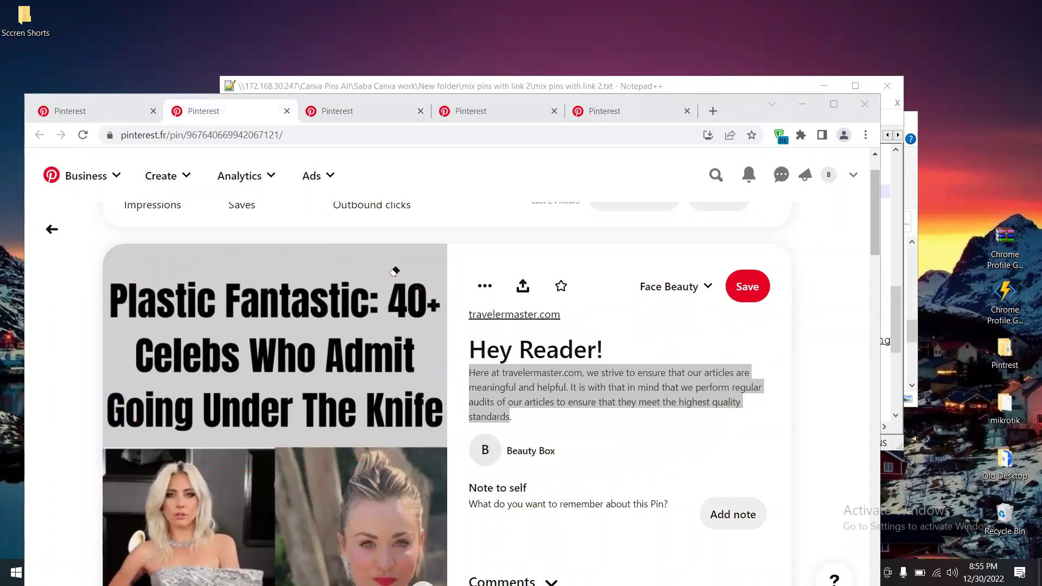
- Compare titles and image headings on the WifeyMania, village artist and flight attendants Pins
click(314, 115)
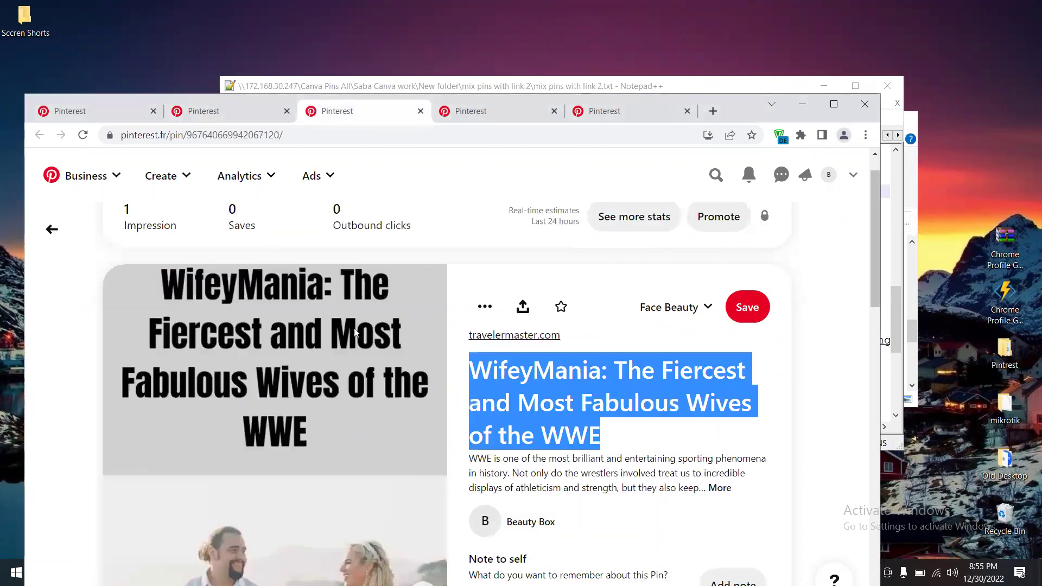
click(461, 114)
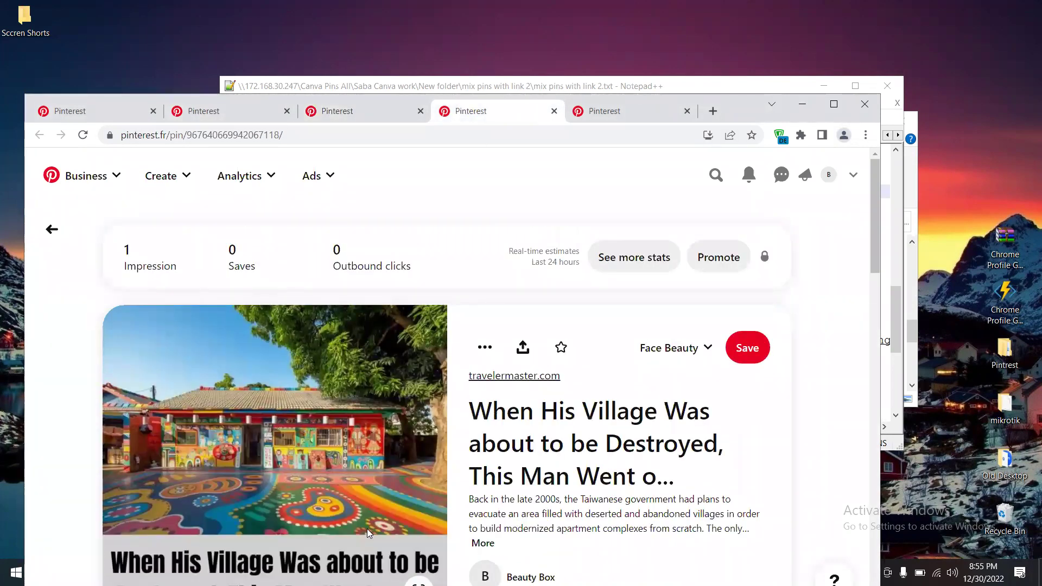
scroll(380, 481, down, 2)
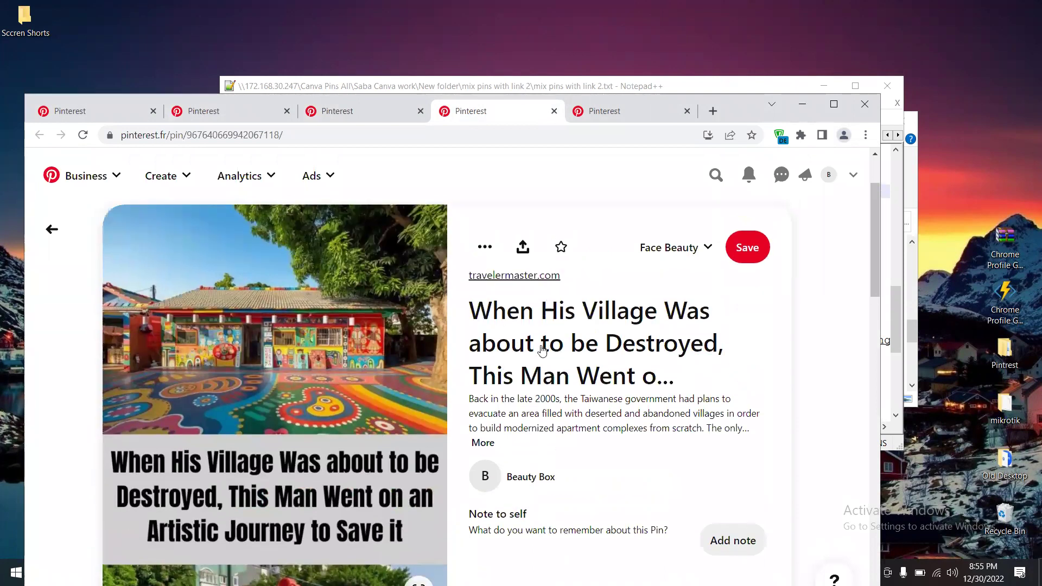
click(599, 113)
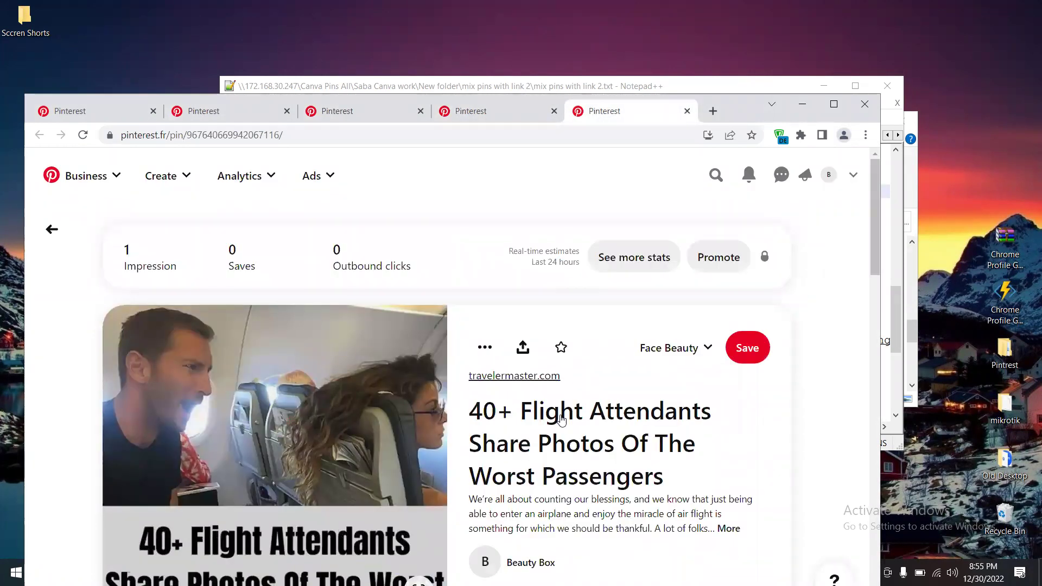
scroll(559, 423, down, 2)
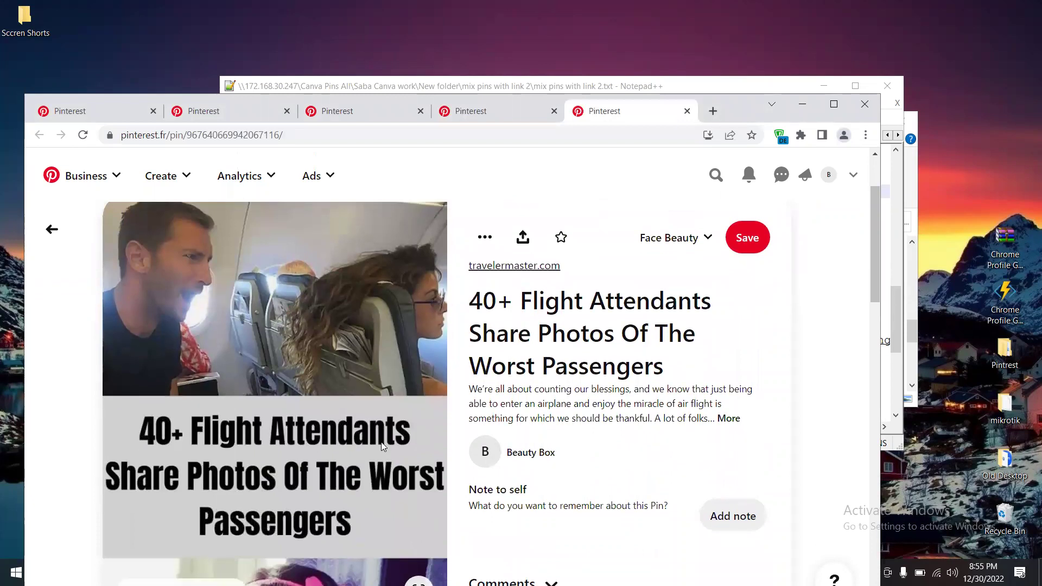
scroll(339, 247, up, 2)
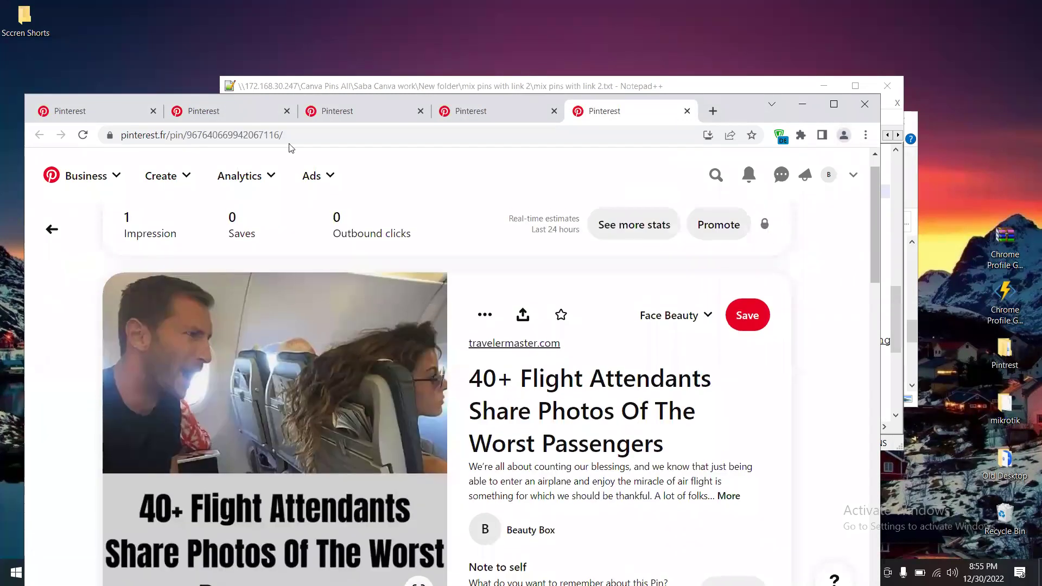
- Close the four opened Pin tabs and return to the profile's created Pins
click(287, 112)
click(286, 112)
click(287, 111)
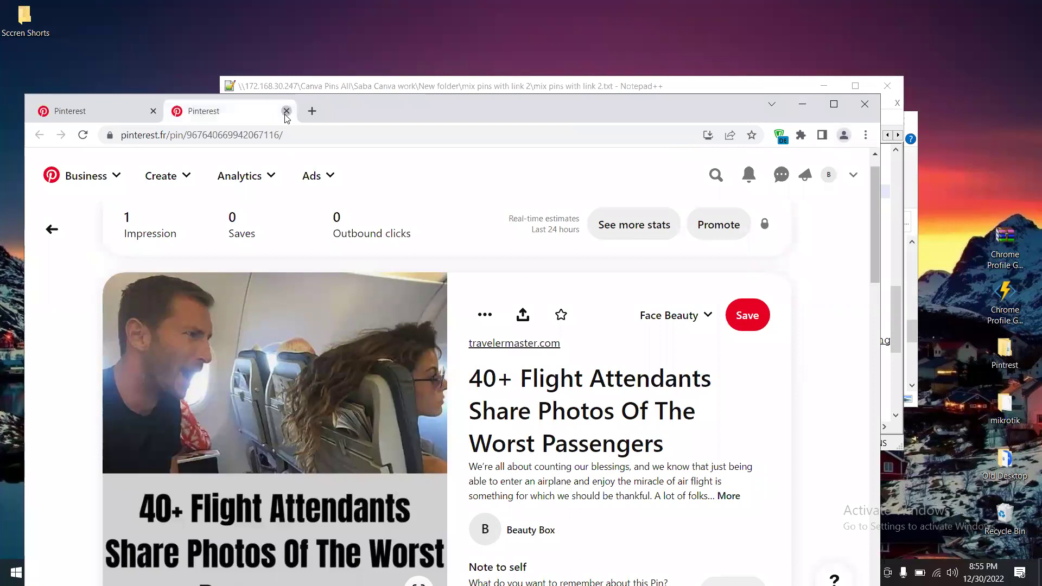
click(286, 112)
- Open the award show, Friends, Halloween costumes, cartoon characters, Hollywood villains and Jack Nicholson Pins in separate tabs
scroll(213, 428, down, 5)
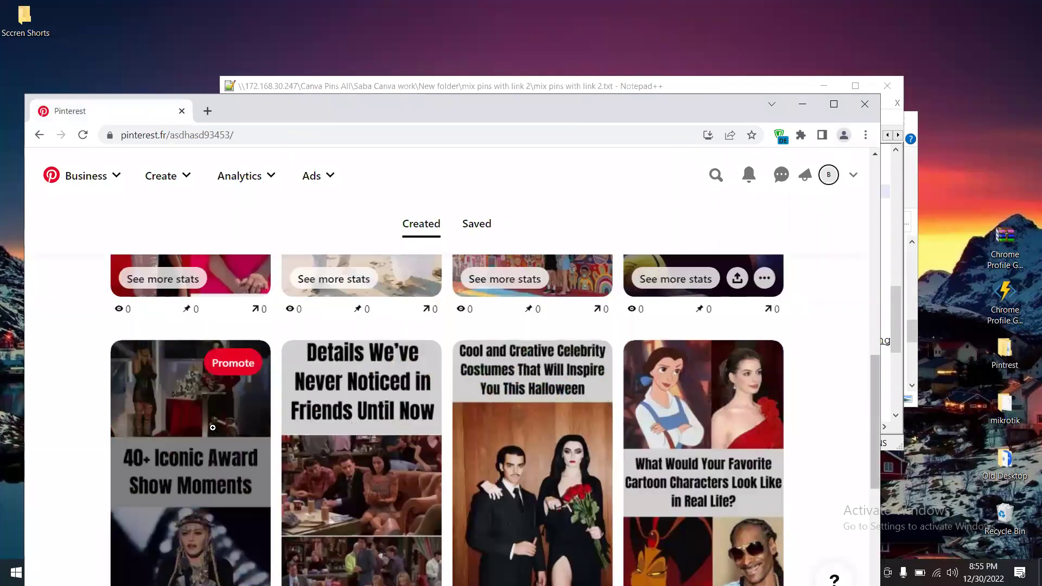
scroll(213, 428, down, 1)
middle_click(213, 428)
middle_click(366, 387)
middle_click(530, 379)
middle_click(689, 371)
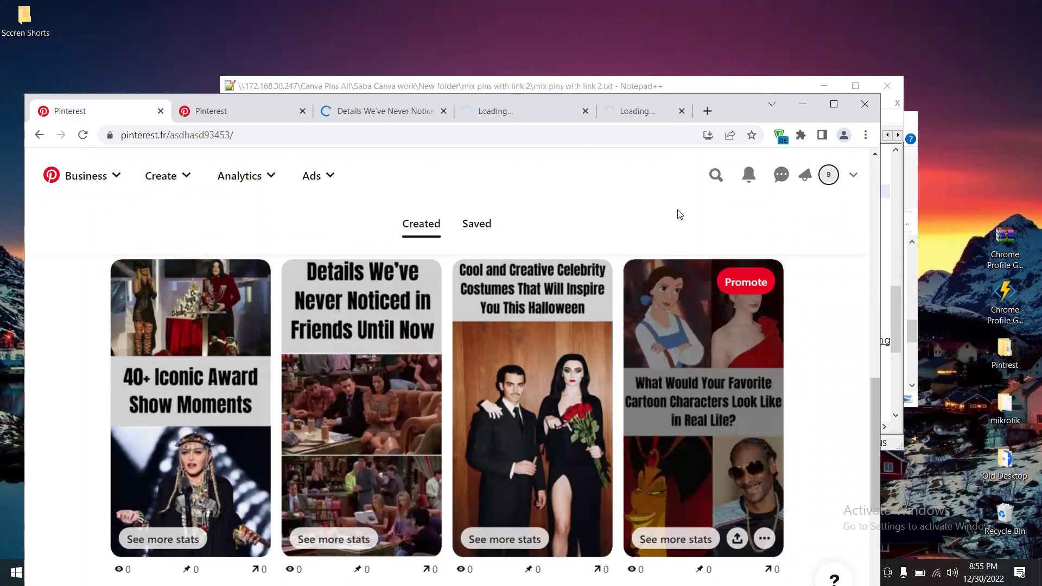
scroll(505, 359, down, 3)
scroll(506, 360, down, 2)
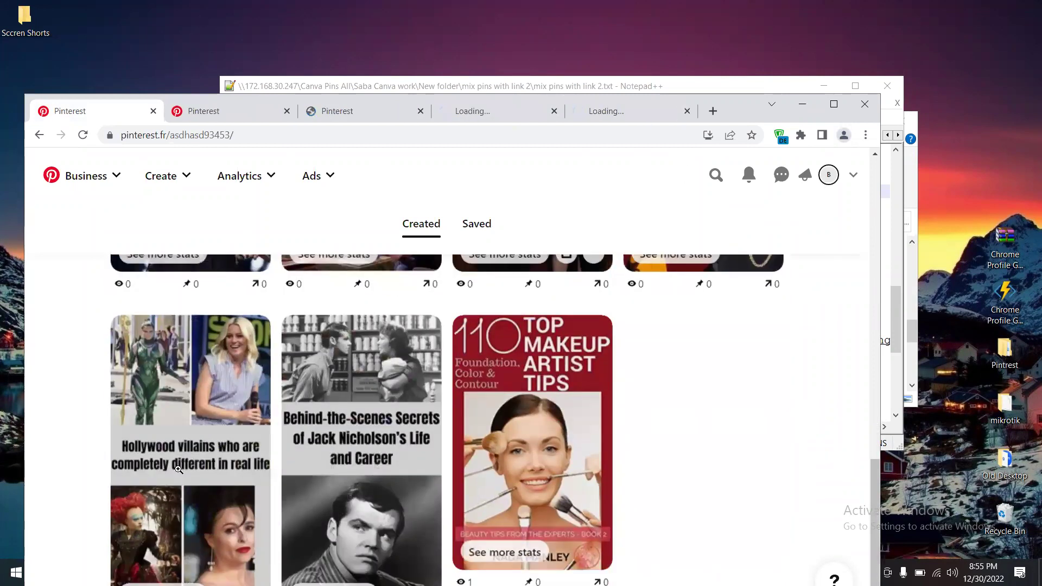
middle_click(264, 451)
middle_click(356, 427)
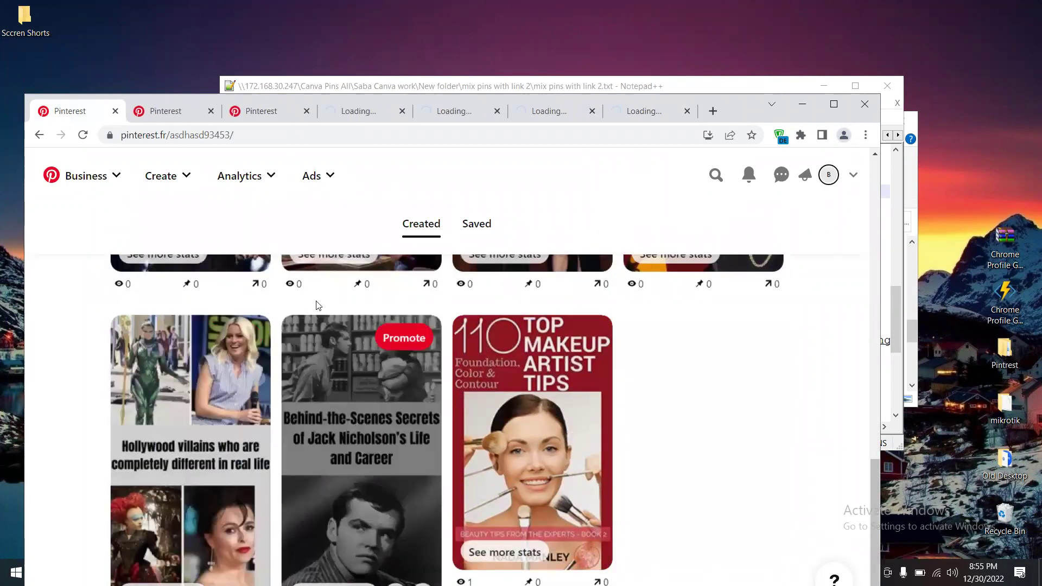
- Compare titles and image headings on the award show, Friends, Halloween costumes, cartoon characters, Hollywood villains and Jack Nicholson Pins
scroll(315, 295, up, 1)
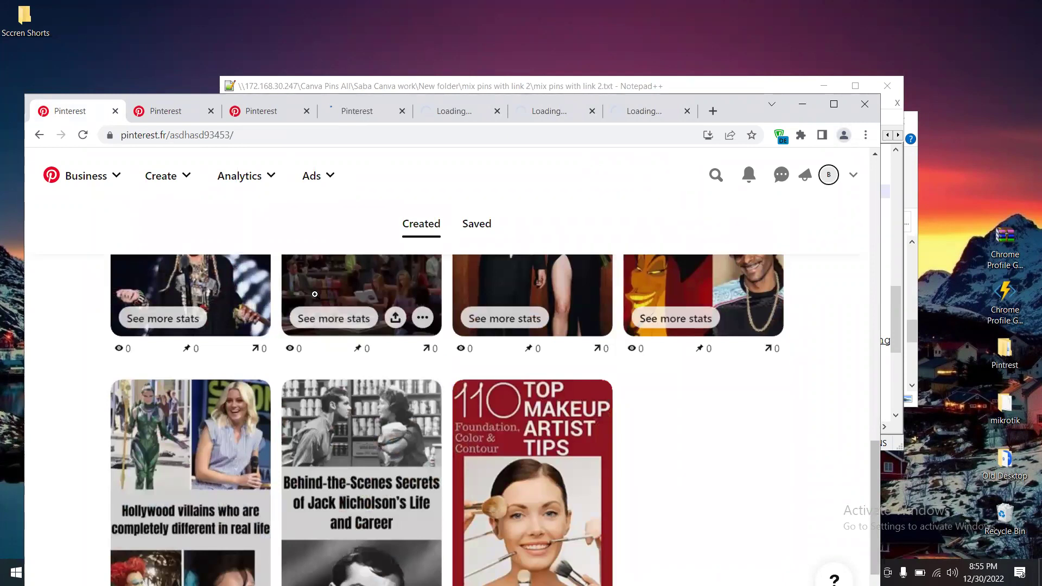
click(175, 106)
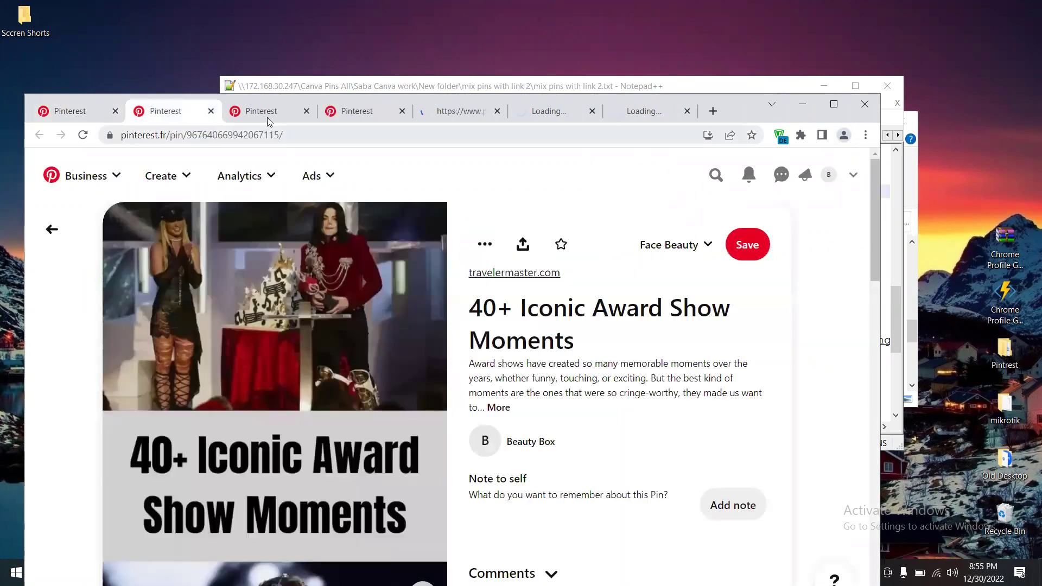
scroll(268, 507, down, 2)
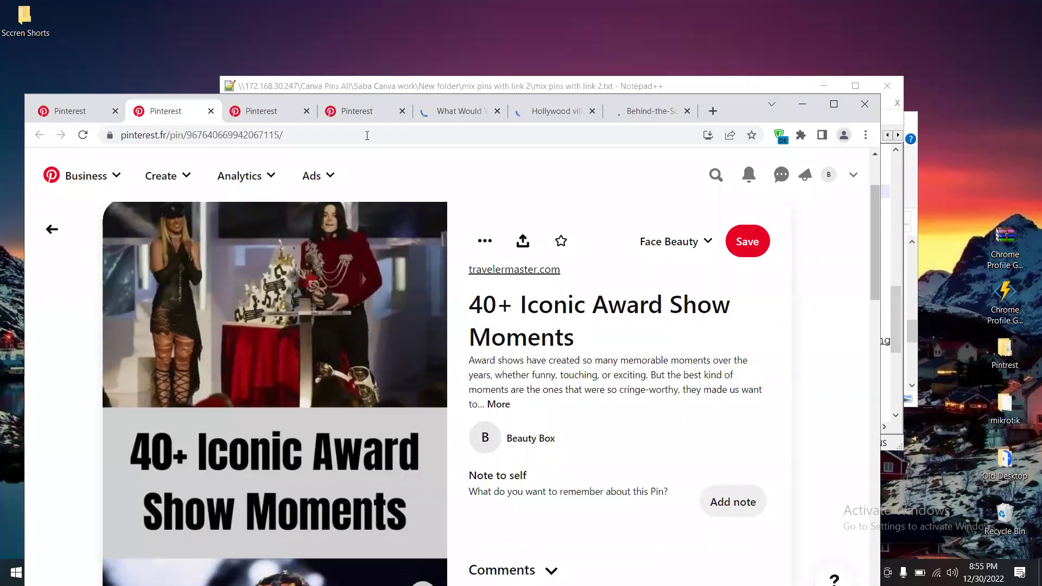
key(ctrl+Tab)
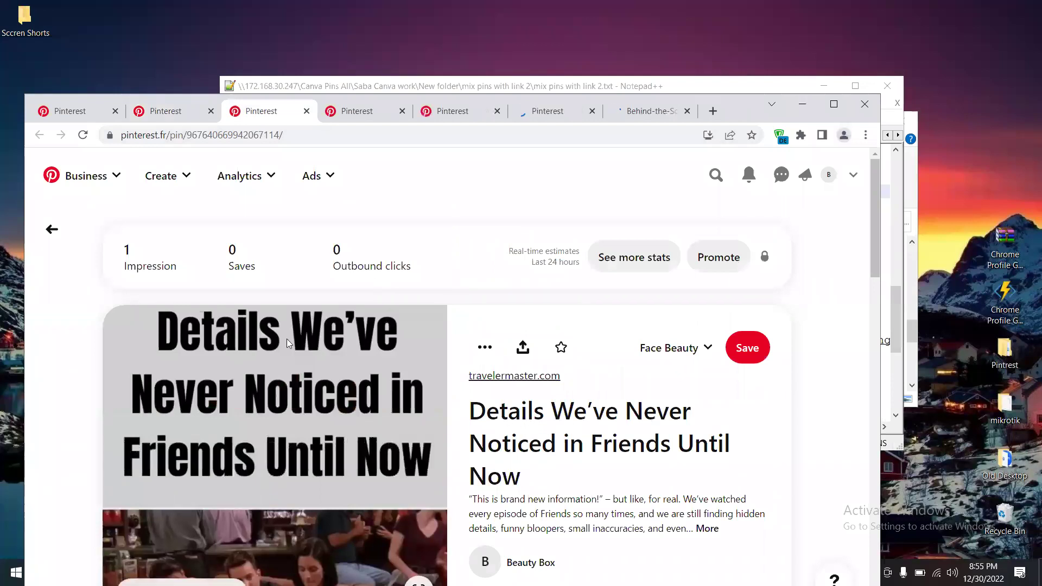
key(ctrl+Tab)
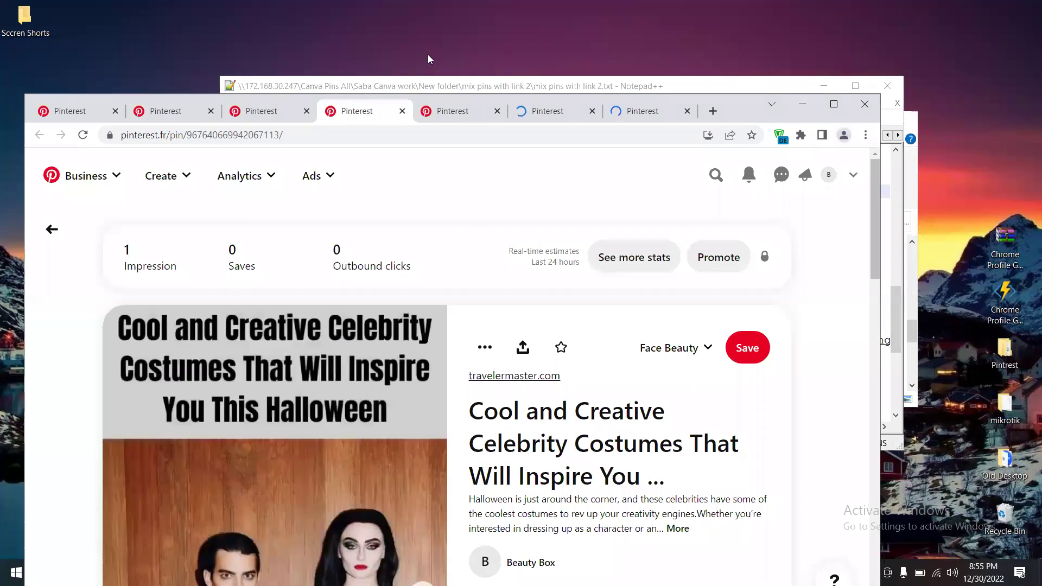
click(428, 114)
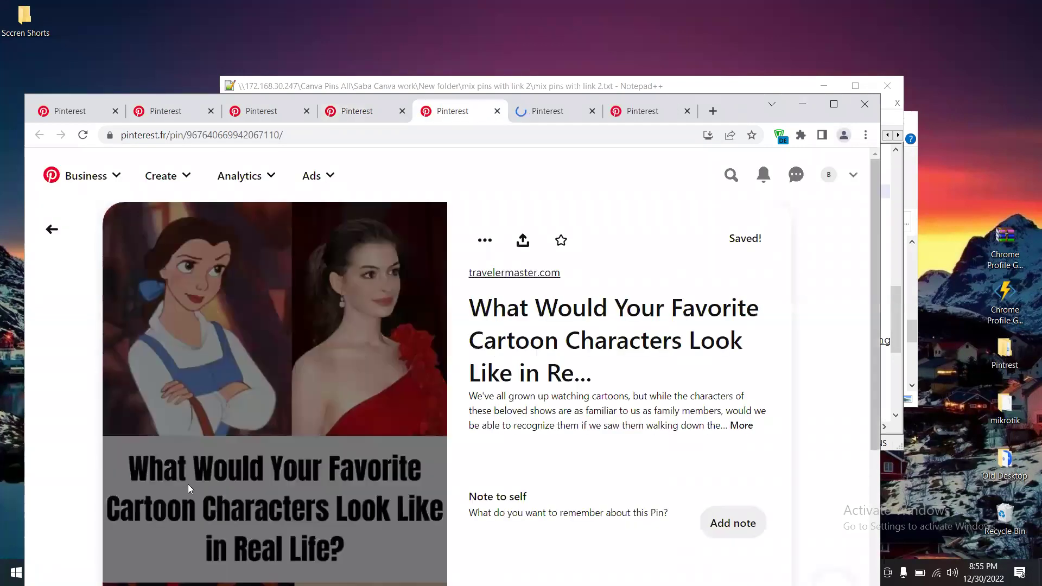
click(535, 113)
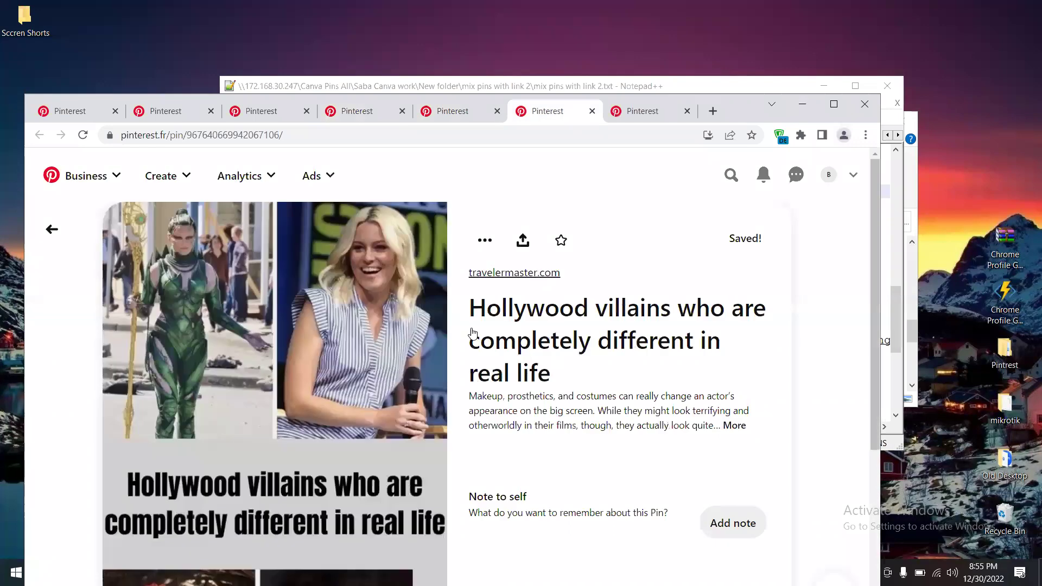
click(654, 113)
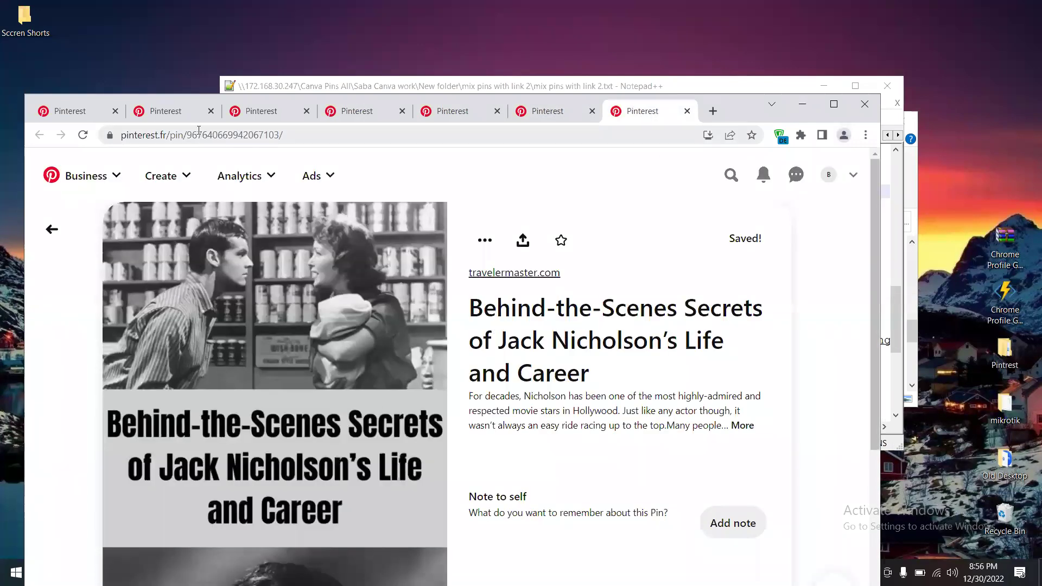
- Close the six opened Pin tabs and return to the profile's created Pins
click(202, 113)
click(211, 110)
click(211, 111)
click(211, 111)
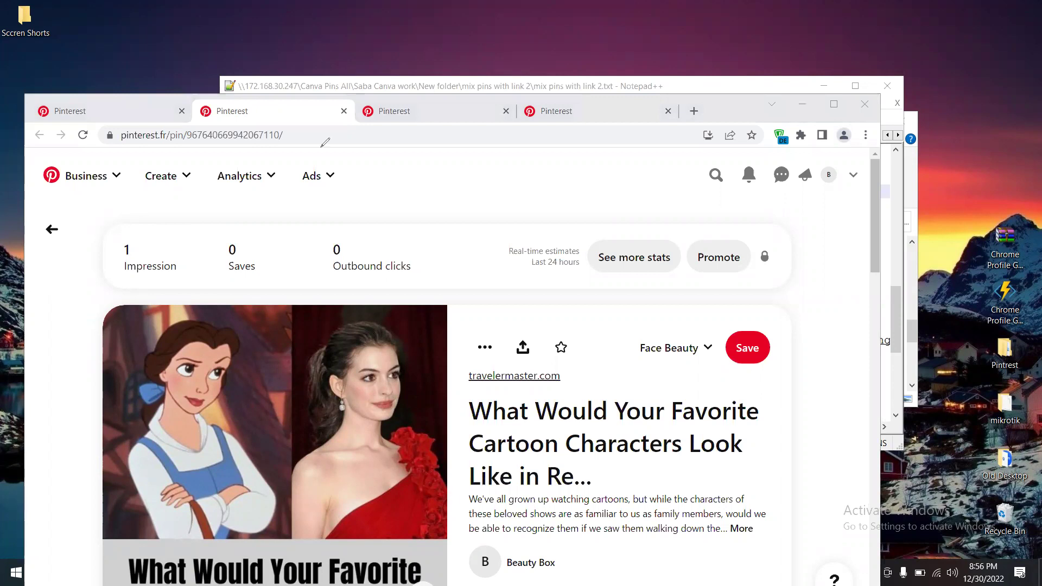
click(346, 111)
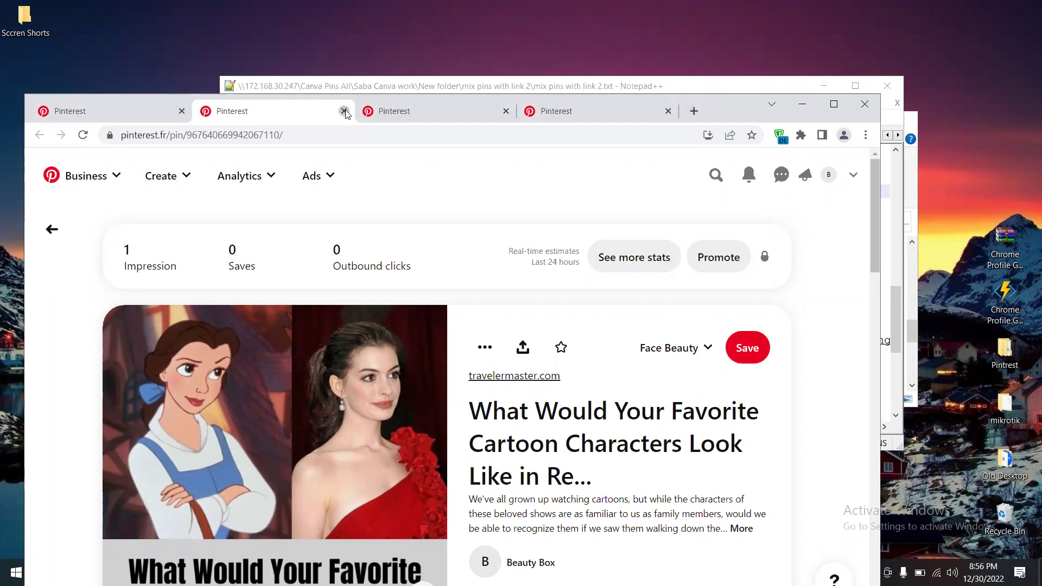
click(345, 112)
click(346, 111)
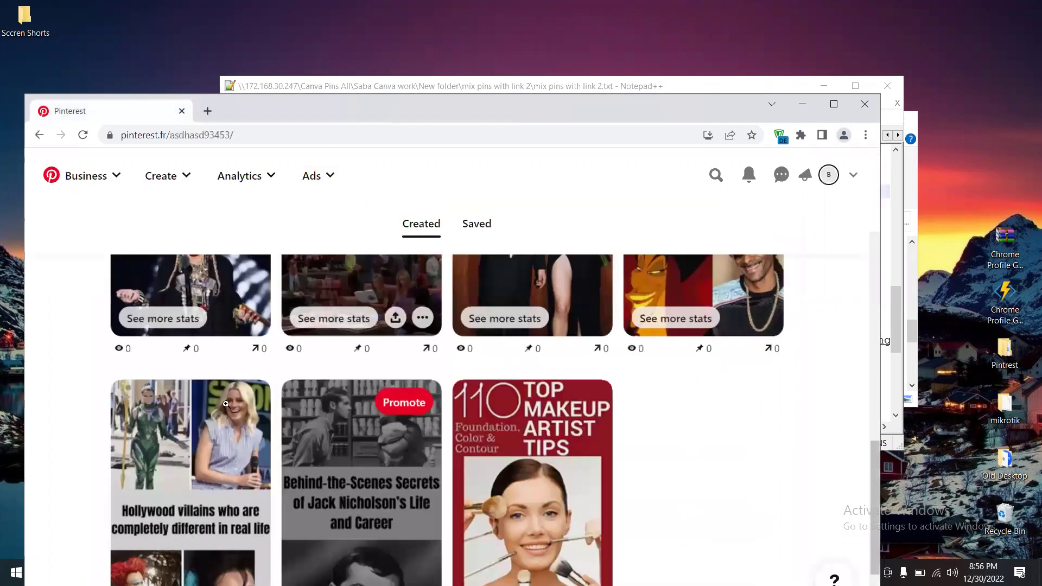
- Open the Plastic Fantastic Pin in a separate tab and examine its image, title and statistics
scroll(226, 404, up, 10)
middle_click(194, 456)
click(252, 112)
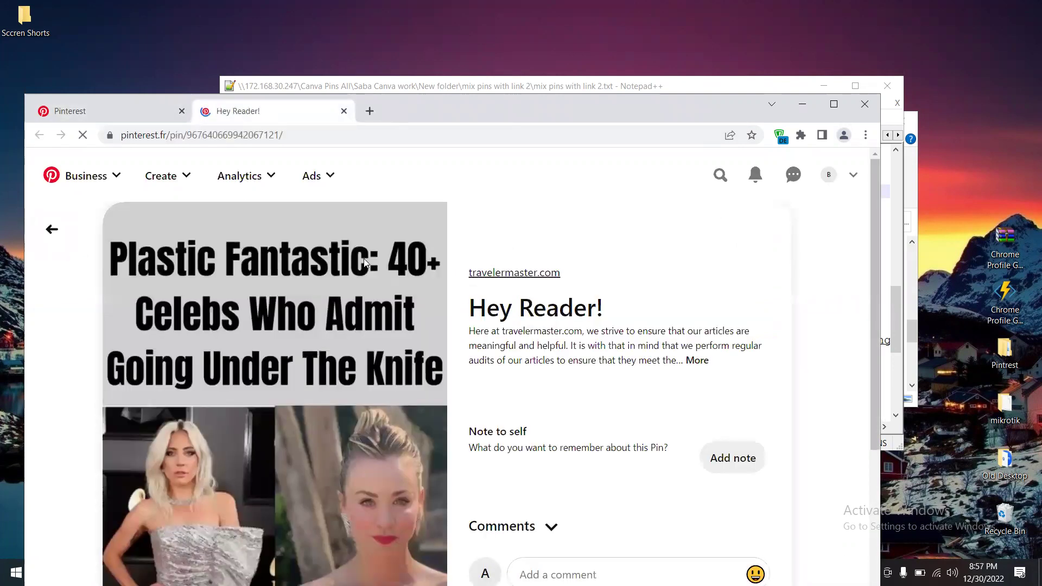
scroll(298, 303, down, 3)
scroll(298, 303, up, 3)
scroll(299, 303, down, 4)
scroll(298, 303, up, 4)
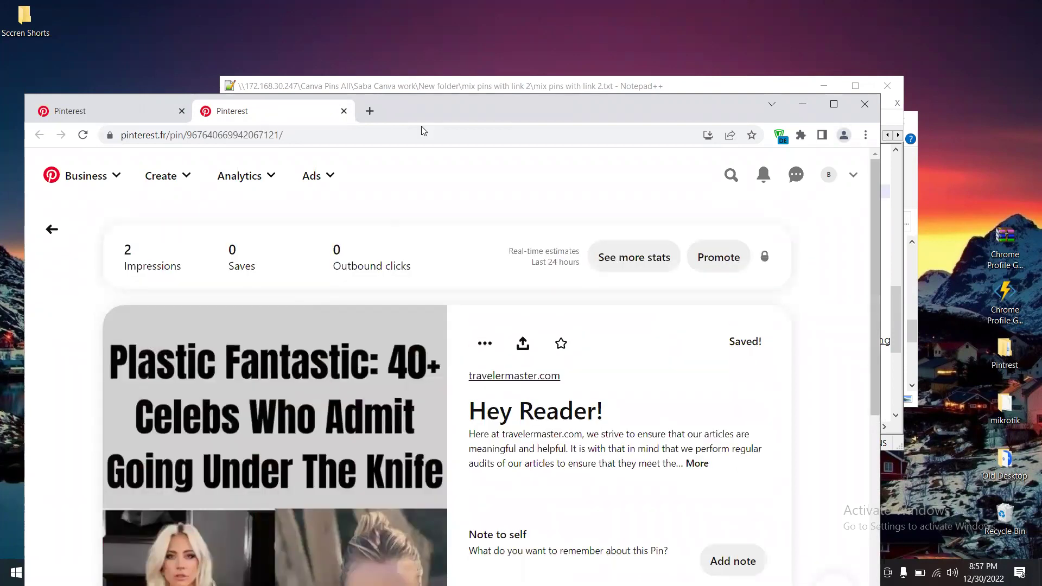
- Circle the impressions statistic in red on the Plastic Fantastic Pin, and erase the circle
key(ctrl+shift+3)
mouse_move(136, 222)
mouse_down()
mouse_move(113, 240)
mouse_move(120, 280)
mouse_move(172, 282)
mouse_move(215, 263)
mouse_move(207, 228)
mouse_move(135, 219)
mouse_up()
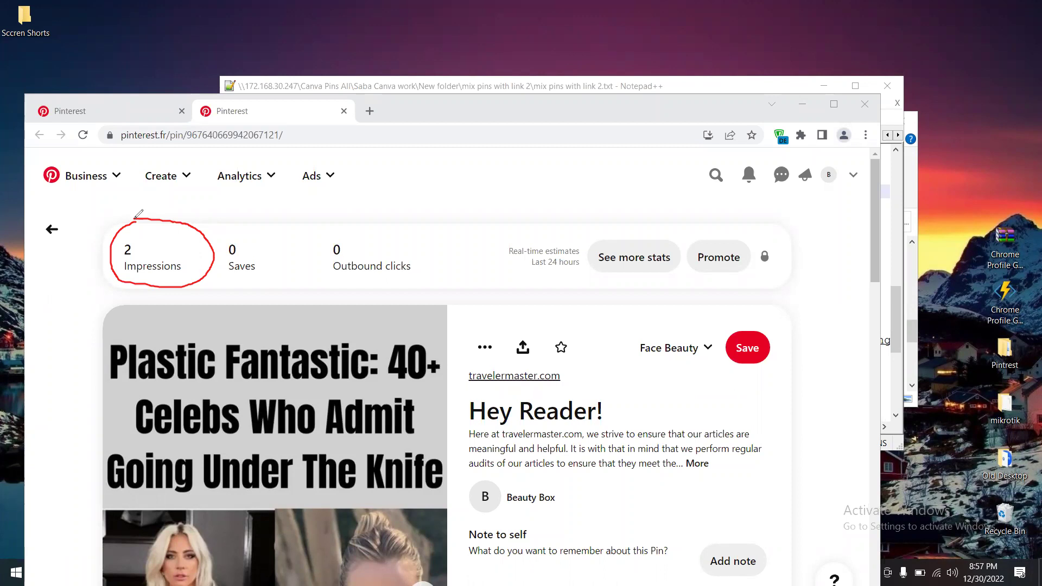
key(ctrl+z)
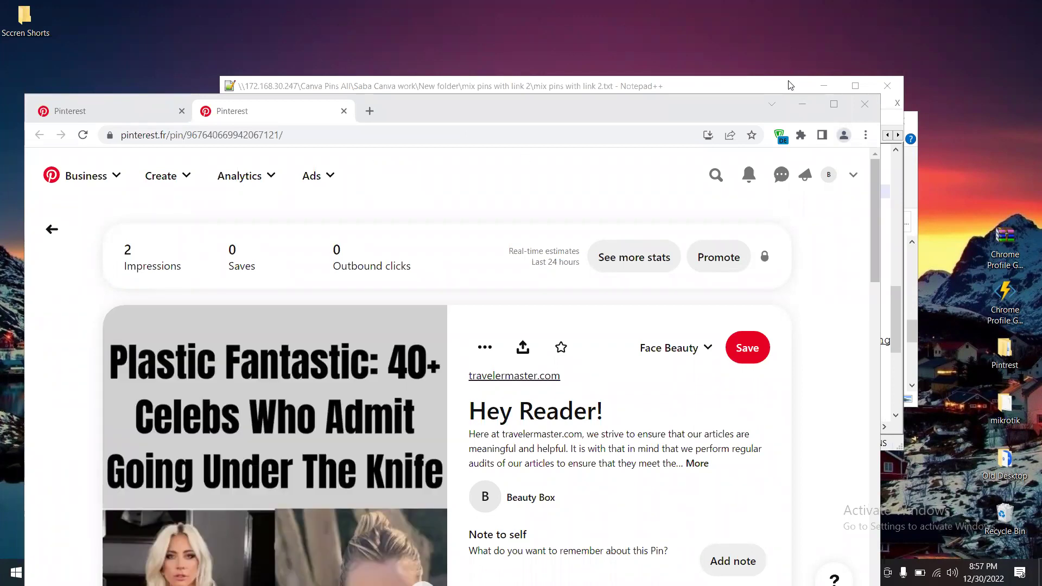
- Minimize the browser window, and close the Pin links text file and the mix pins with link 2 folder
click(801, 106)
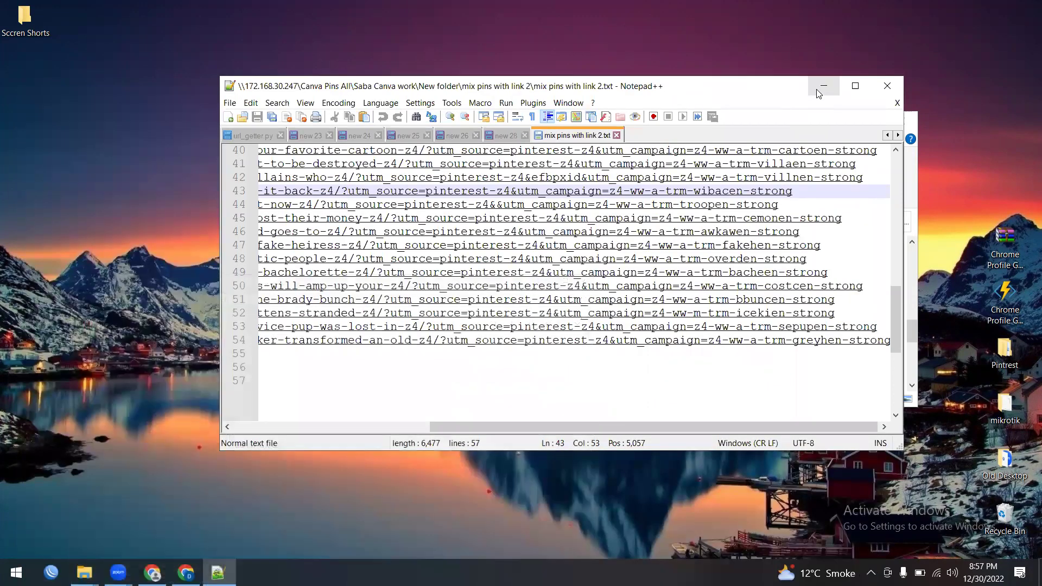
click(881, 91)
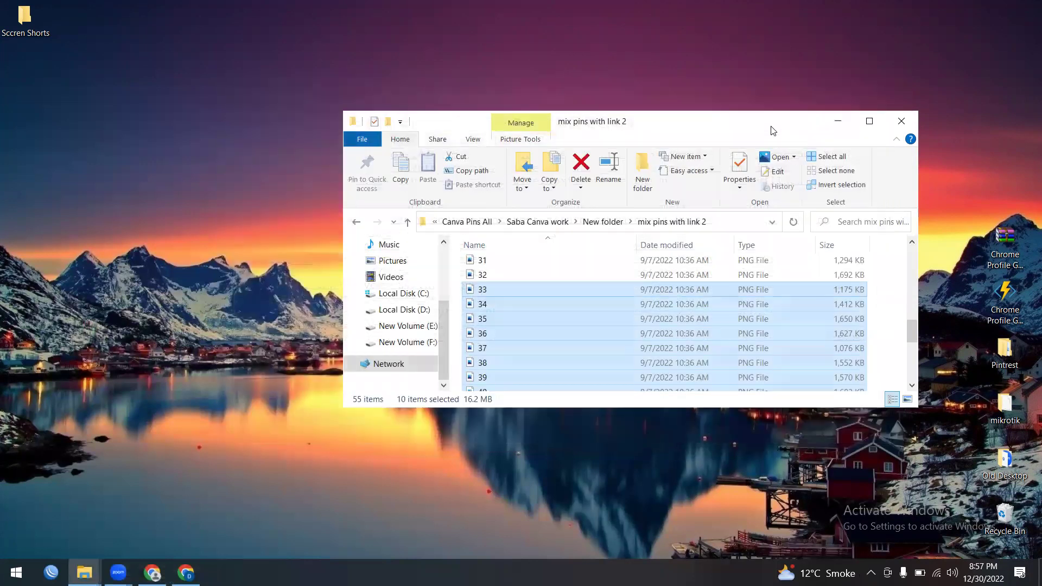
drag(770, 128, 675, 128)
click(807, 115)
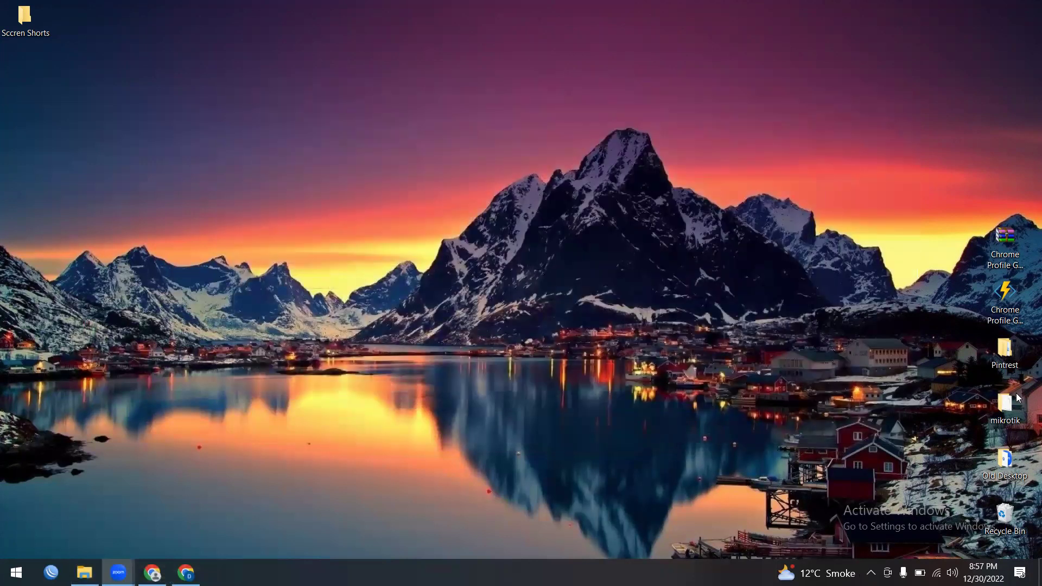
- Launch the first browser profile from the desktop's Pintrest > Wednesday folder and try to load Pinterest
double_click(998, 354)
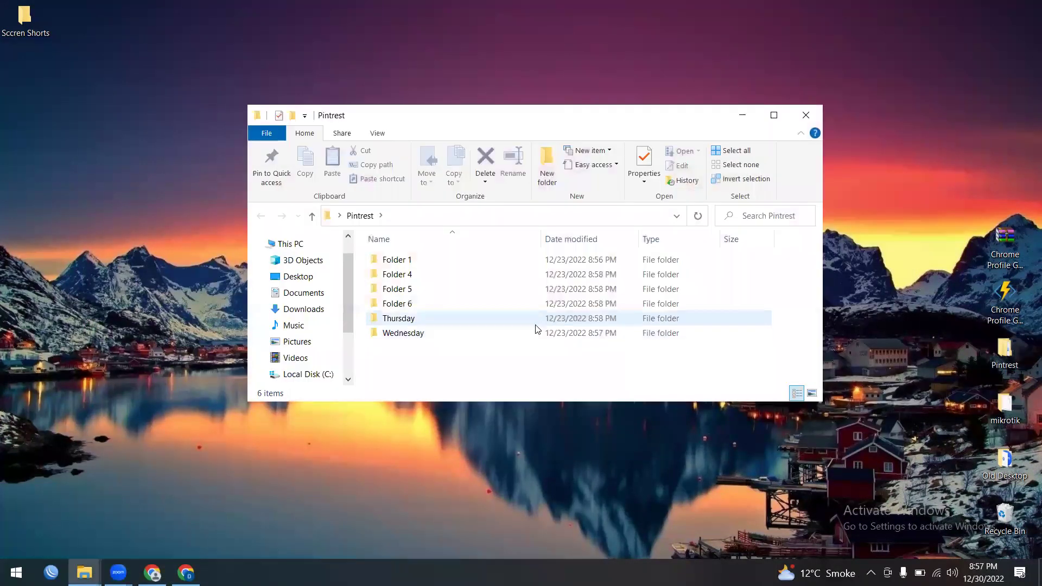
double_click(501, 337)
double_click(426, 261)
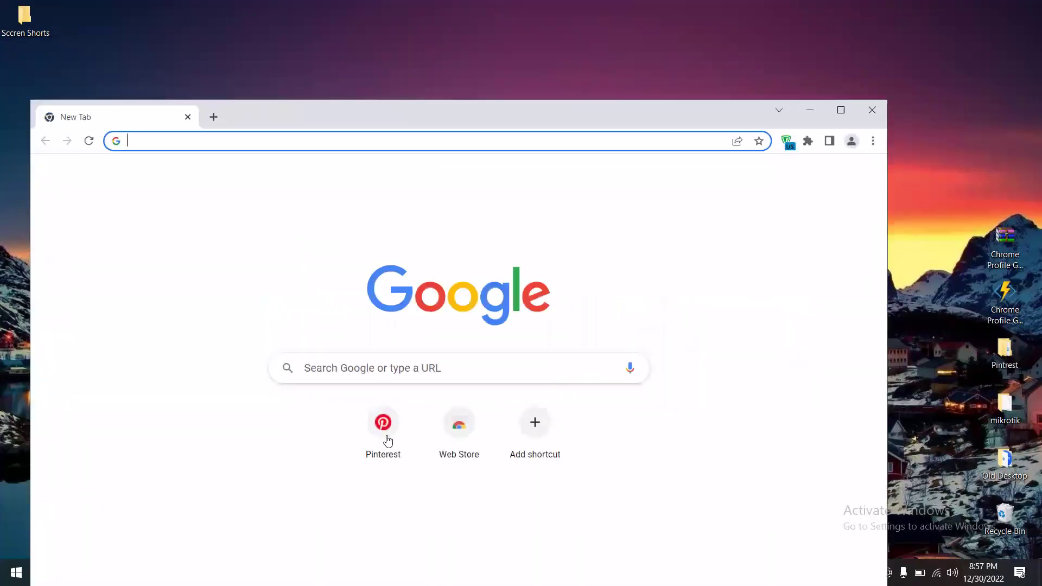
click(373, 433)
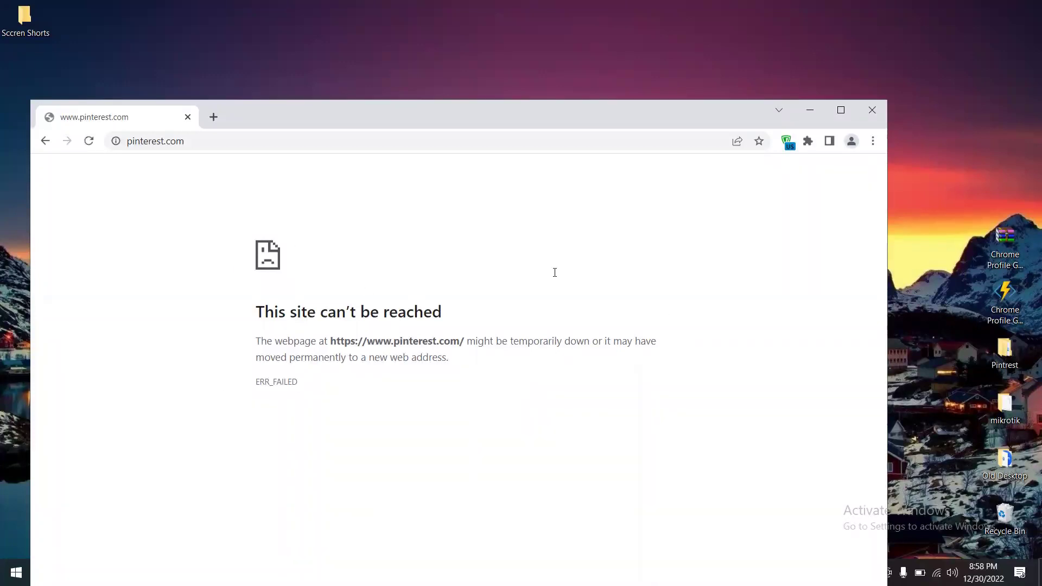
- Circle the page-load error in red, erase the mark and close that browser window
mouse_move(307, 230)
mouse_down()
mouse_move(275, 434)
mouse_move(809, 335)
mouse_move(274, 211)
mouse_up()
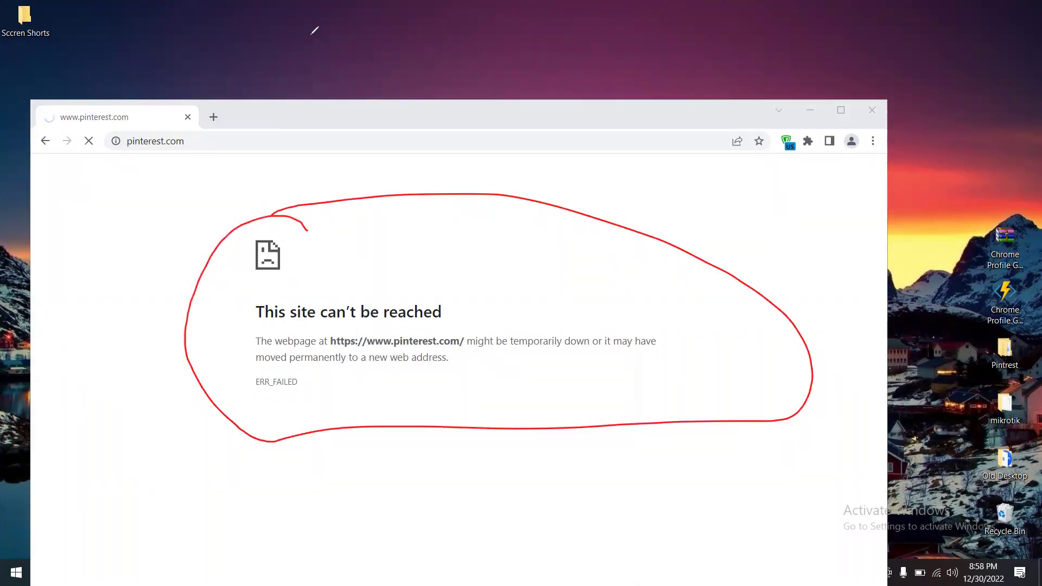
key(Escape)
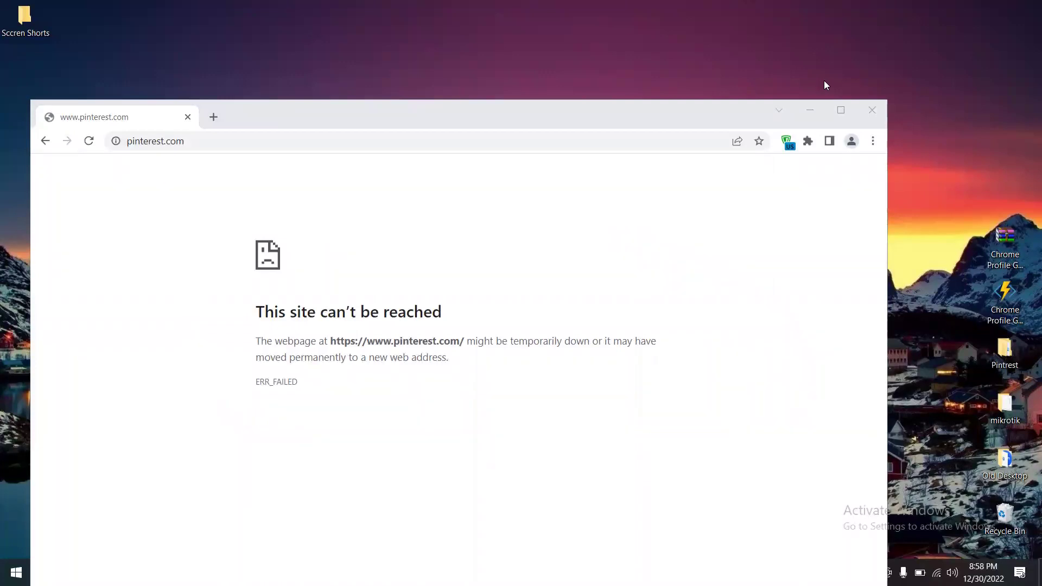
click(867, 111)
- Open the Personal folder inside Old Desktop > Pintrest to reach the browser profile shortcuts
double_click(998, 460)
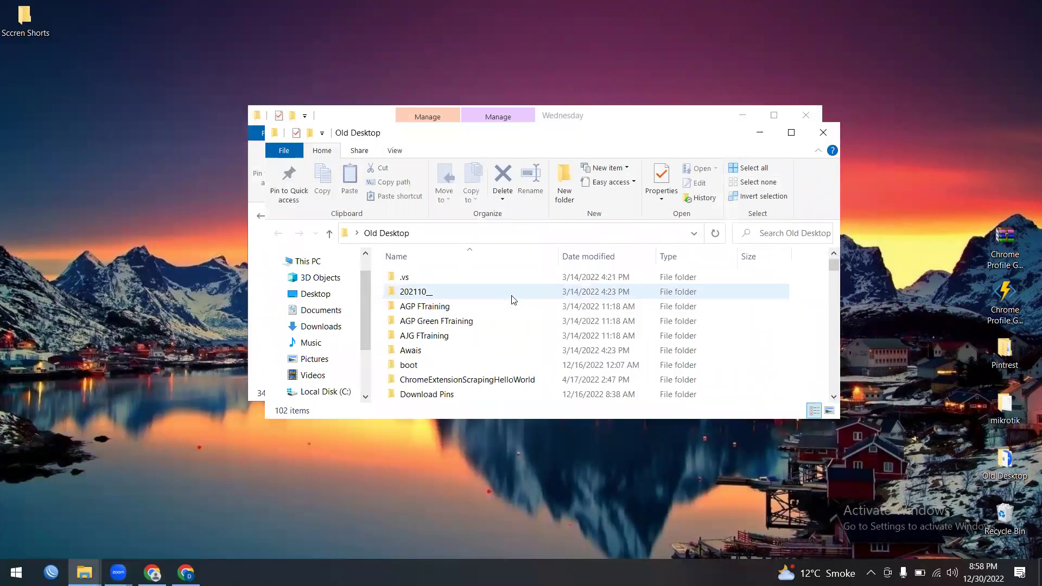
scroll(462, 323, down, 5)
double_click(448, 327)
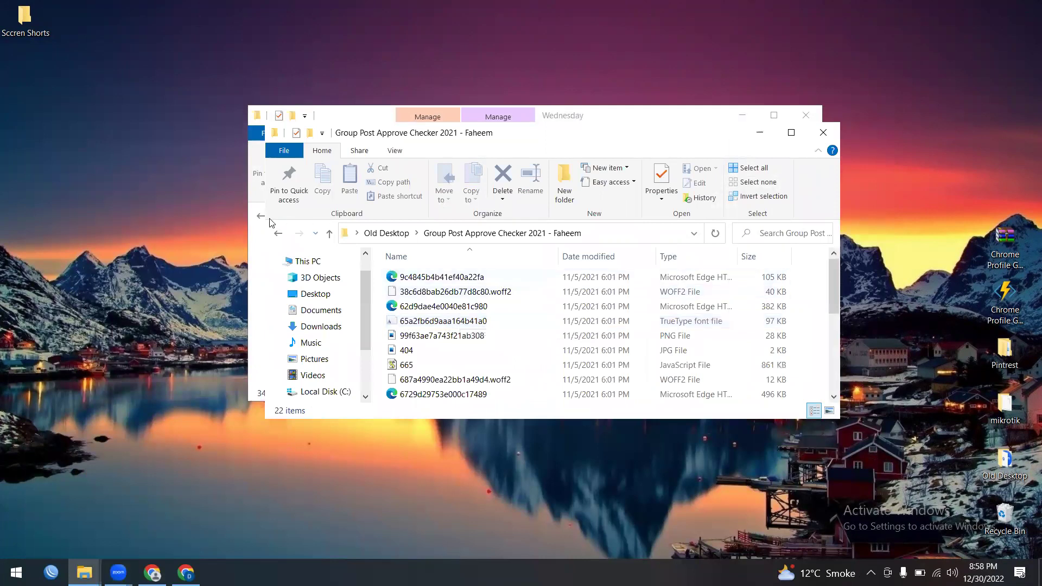
click(278, 233)
scroll(431, 300, down, 5)
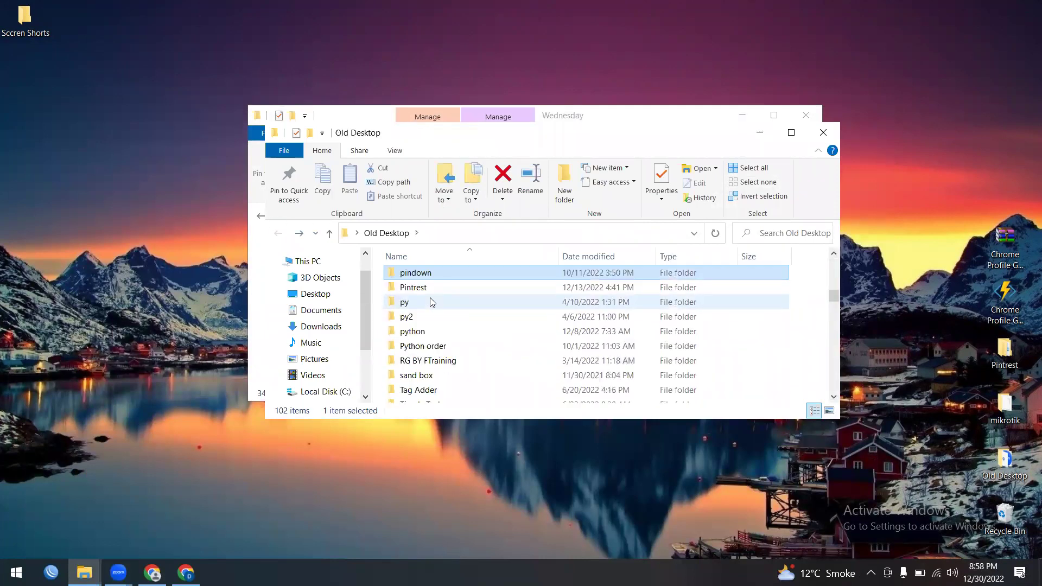
click(426, 286)
double_click(426, 286)
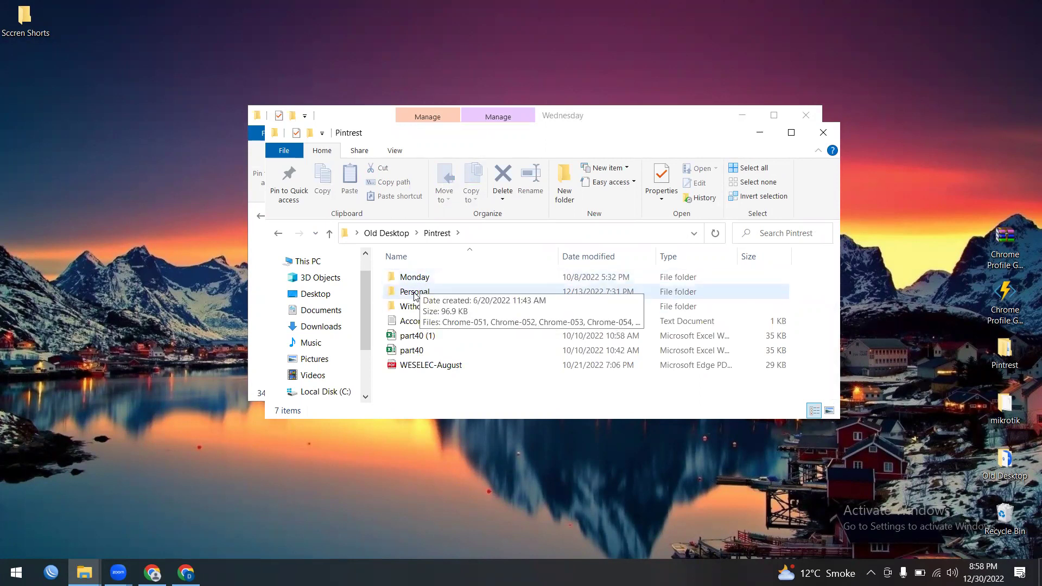
double_click(415, 293)
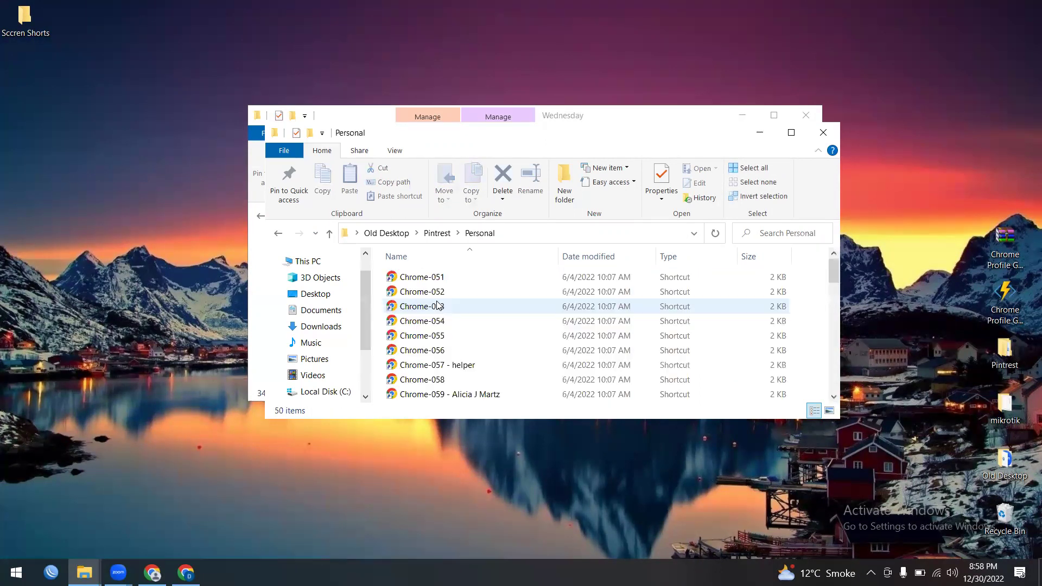
- Open Pinterest in the Chrome-051 browser profile and try to skip the e-mail confirmation
double_click(421, 284)
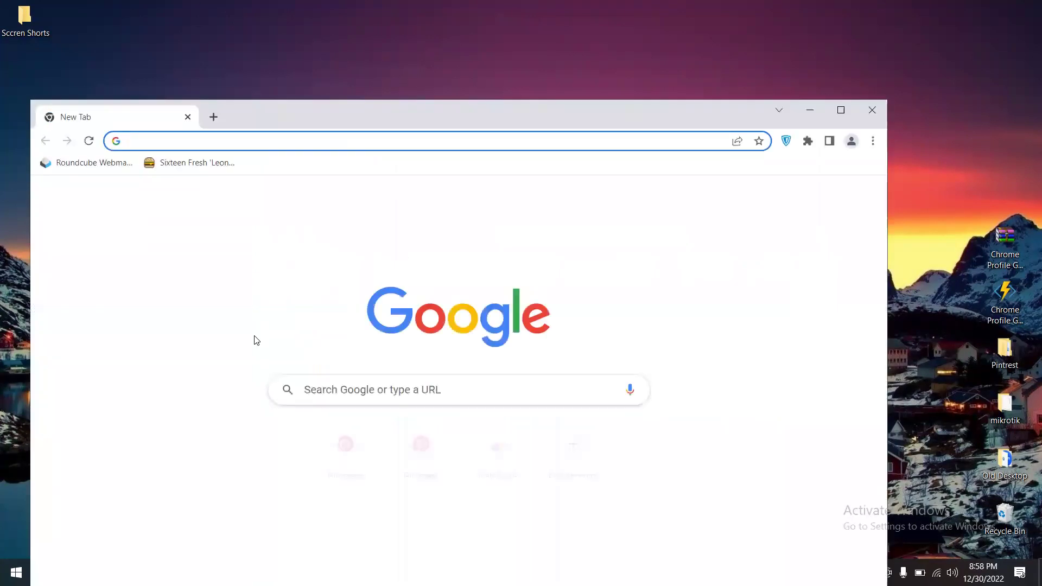
click(332, 451)
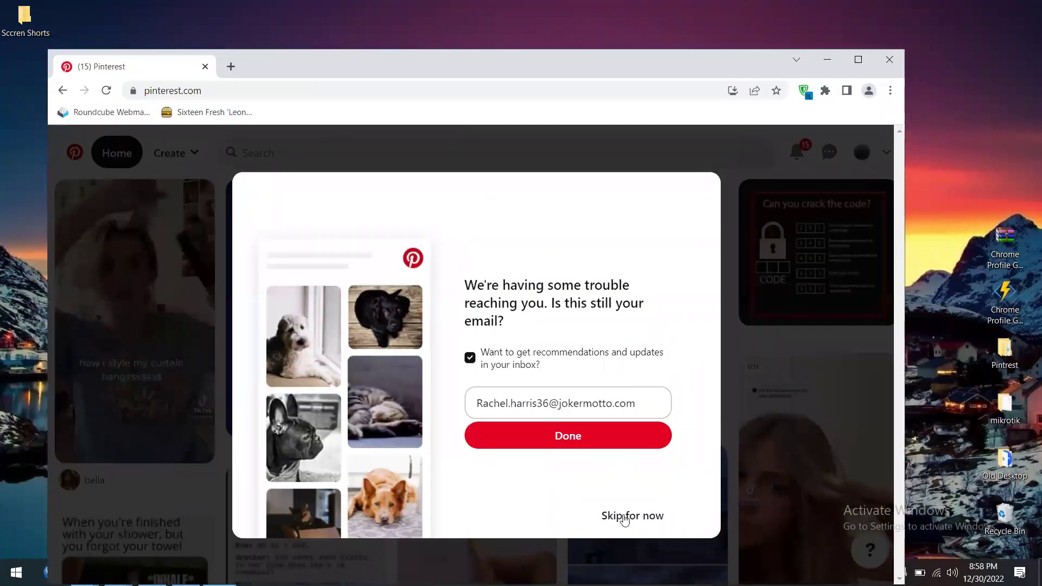
click(625, 518)
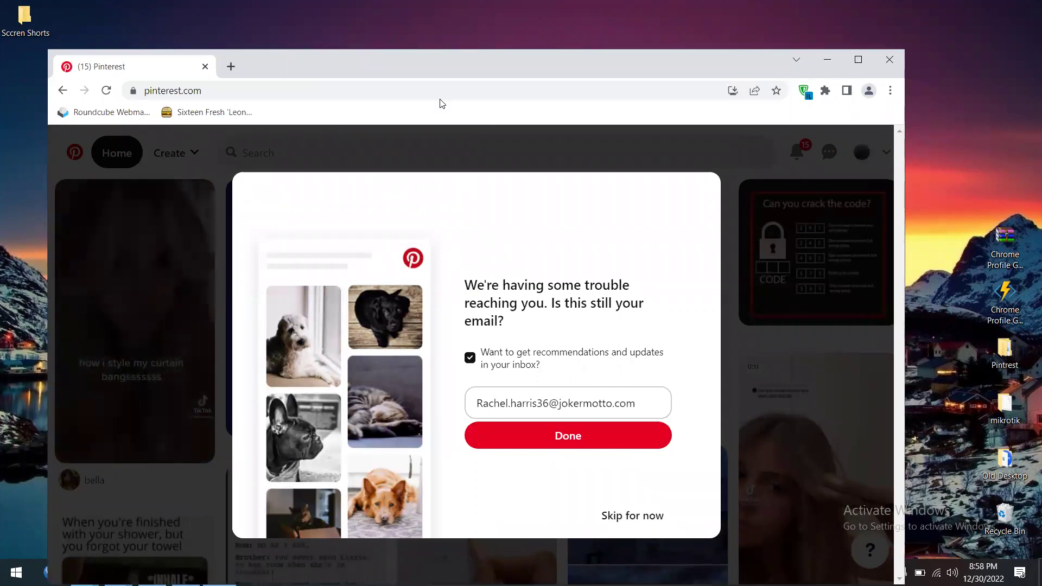
- Mark the skip option and e-mail field in red, erase the marks and skip the e-mail confirmation
mouse_move(636, 482)
mouse_down()
mouse_move(693, 506)
mouse_move(609, 491)
mouse_up()
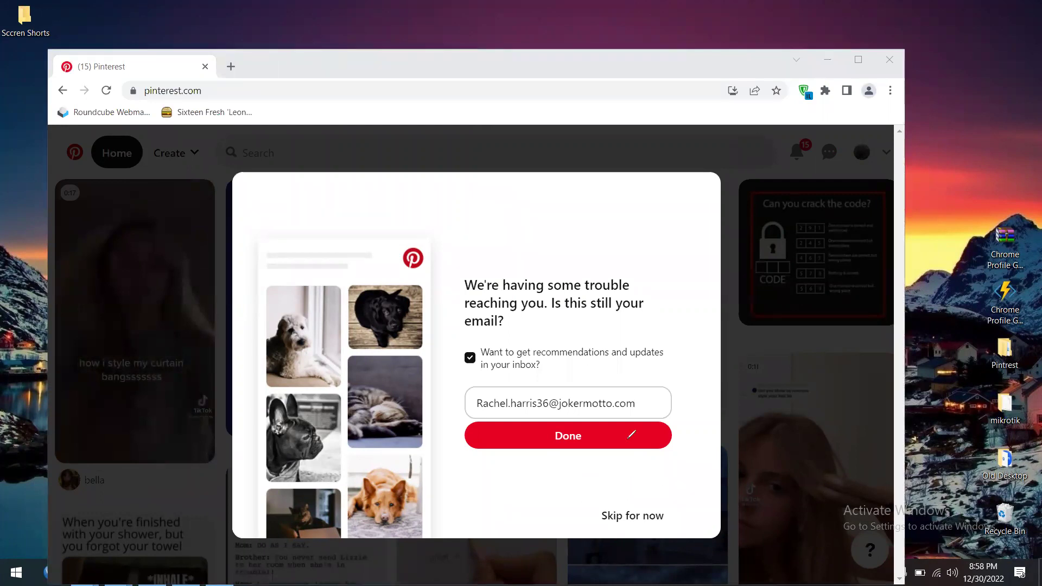
mouse_move(638, 373)
mouse_down()
mouse_move(470, 384)
mouse_move(529, 421)
mouse_move(666, 411)
mouse_move(633, 377)
mouse_up()
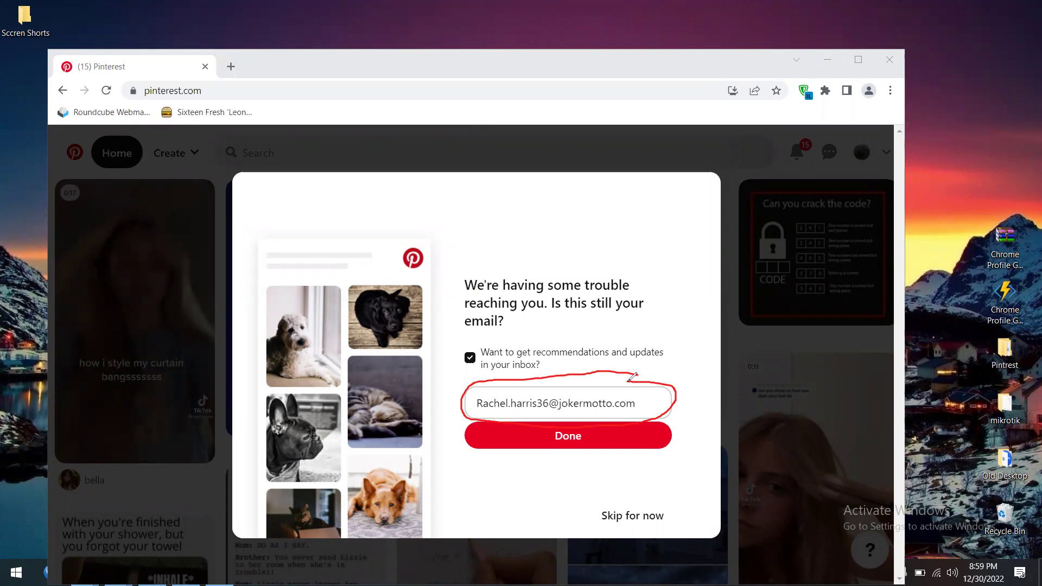
mouse_move(569, 392)
mouse_down()
mouse_move(584, 397)
mouse_move(628, 365)
mouse_up()
key(e)
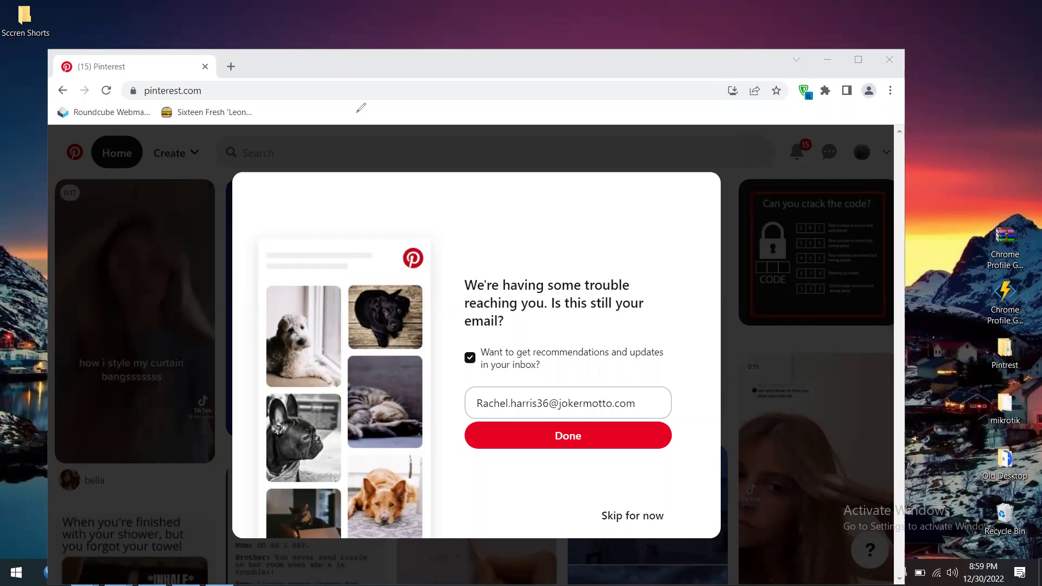
click(624, 519)
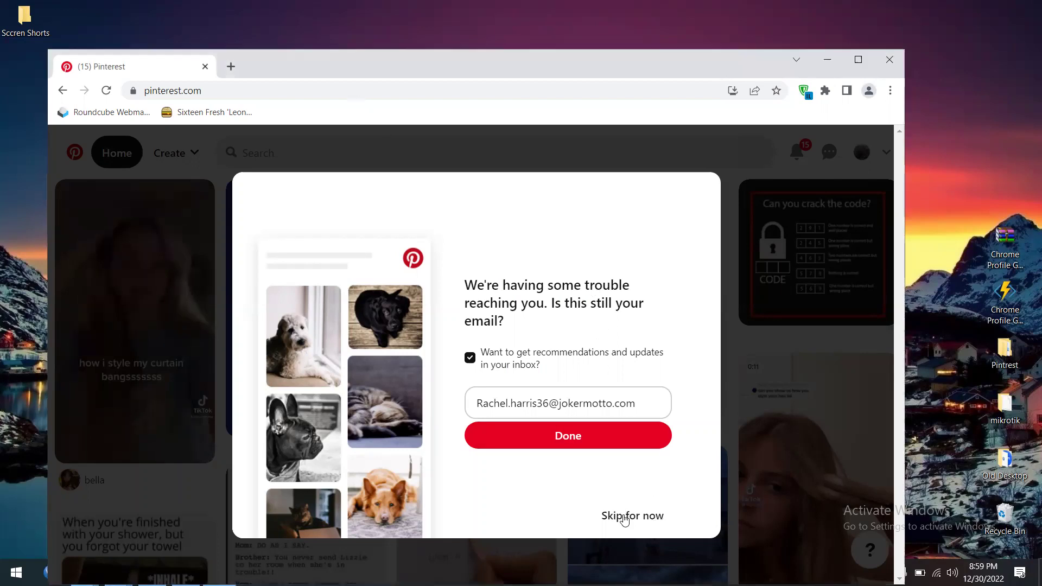
- Skip the e-mail confirmation, move the browser window to the top of the desktop and close the Pintrest Accounts spreadsheet window
click(624, 518)
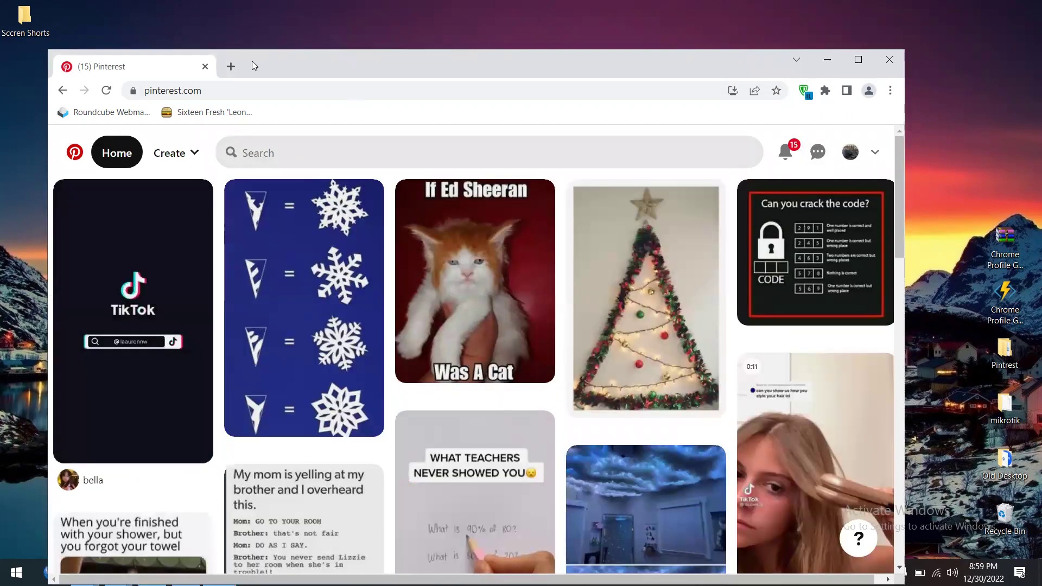
drag(252, 61, 244, 12)
mouse_move(220, 573)
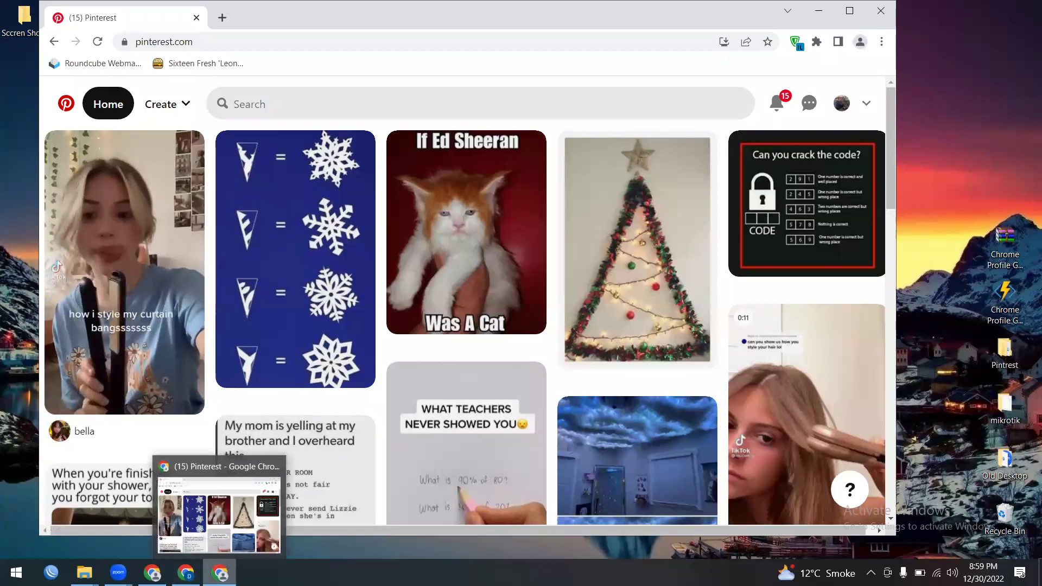
click(185, 573)
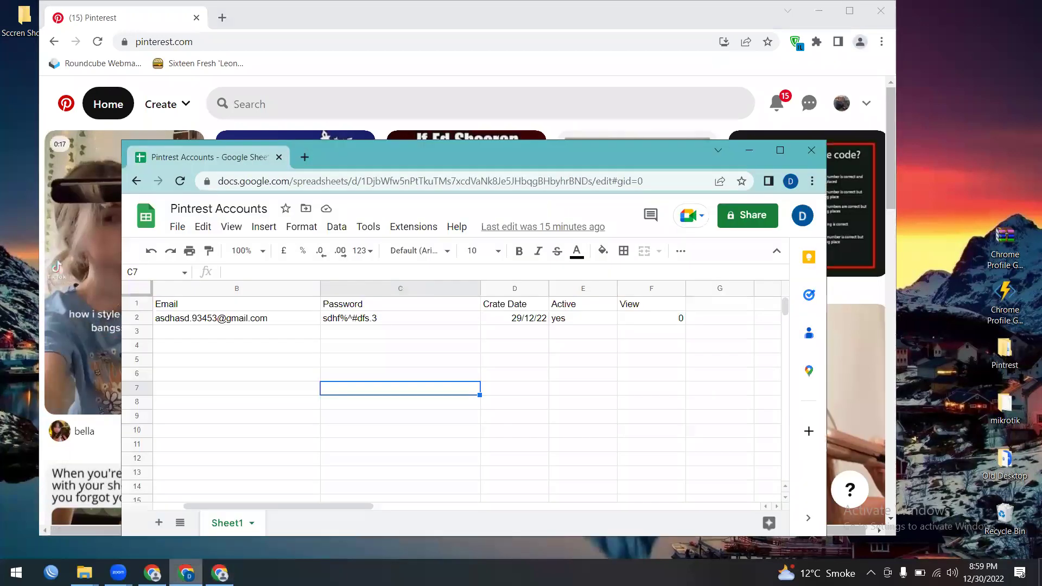
click(812, 150)
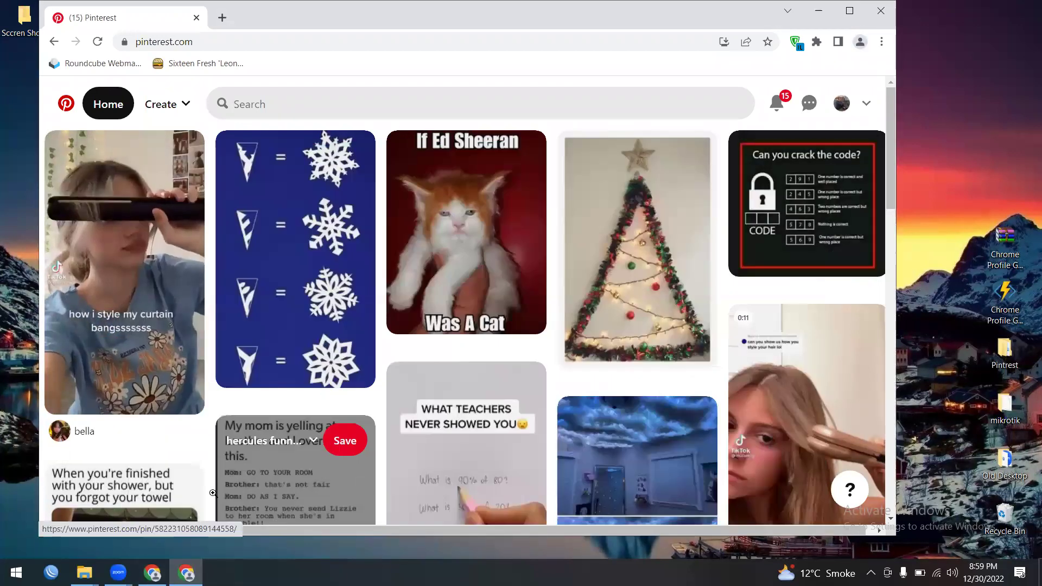
- Copy the Beauty Box profile's URL from its own Pinterest browser window
click(153, 572)
click(297, 135)
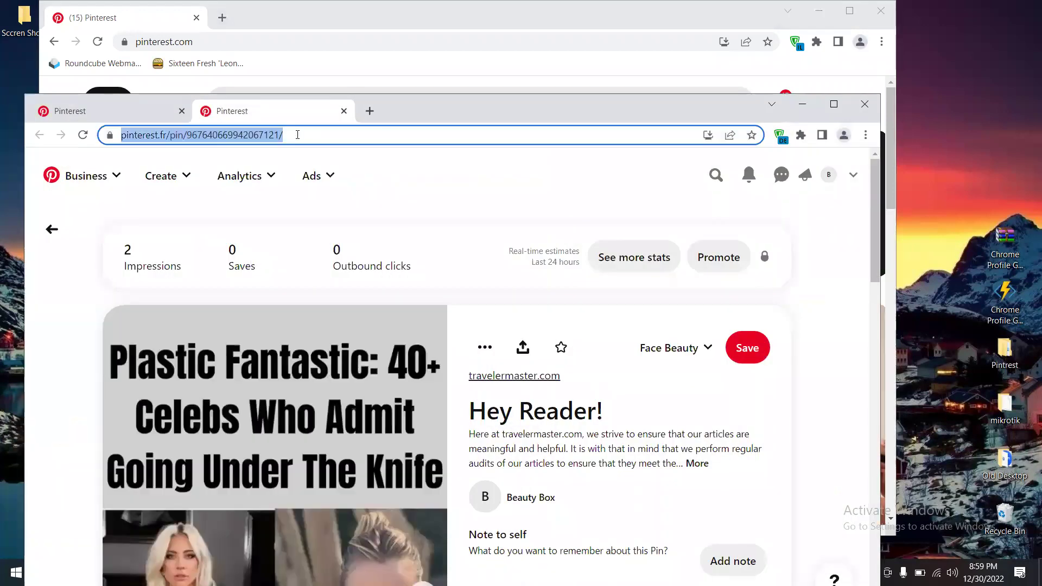
click(149, 110)
click(306, 137)
key(ctrl+c)
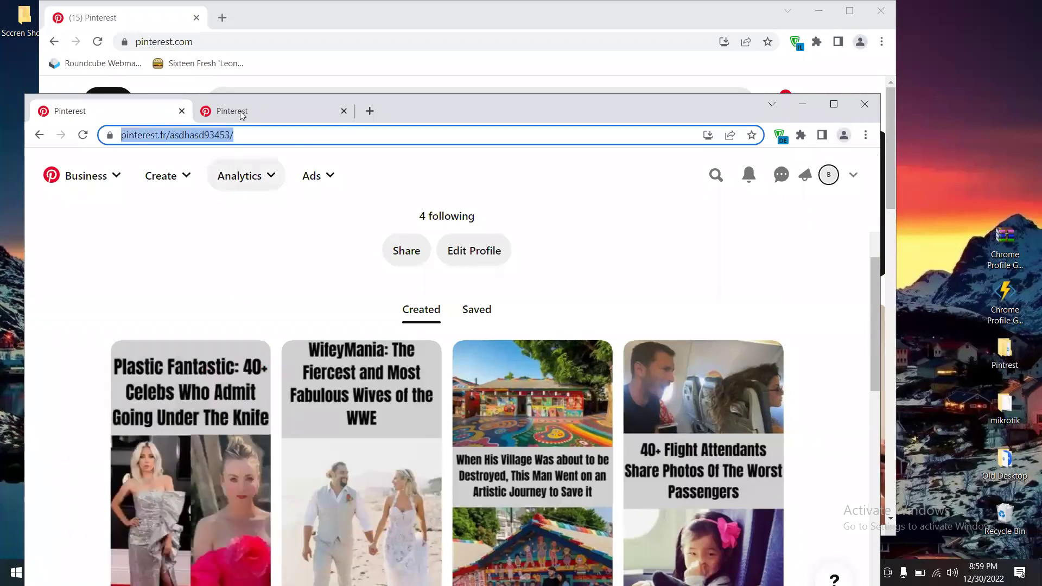
- Open the copied Beauty Box profile URL in a new tab of the second browser profile and close its Pinterest home tab
click(248, 37)
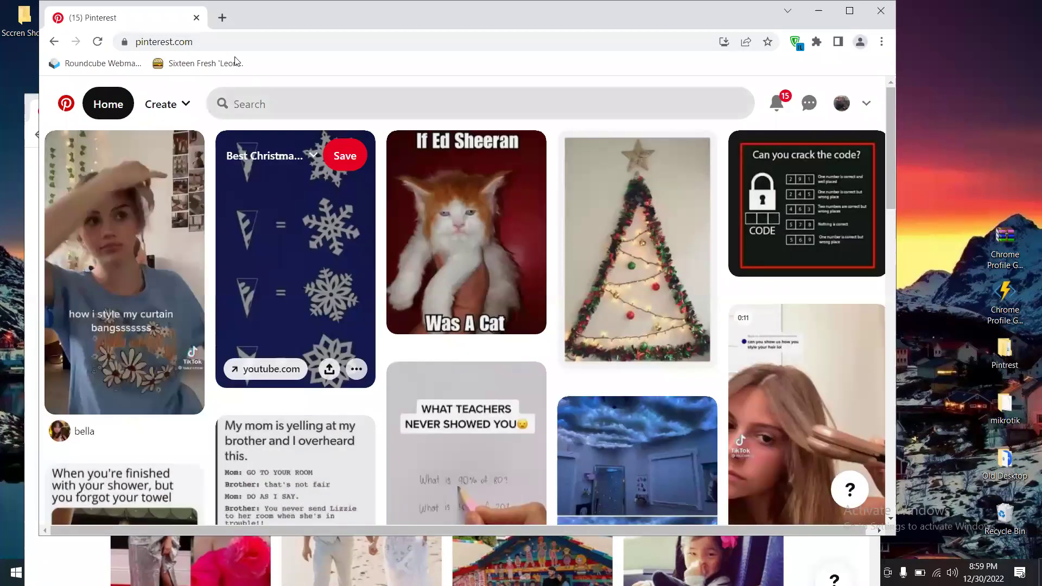
click(221, 18)
key(ctrl+v)
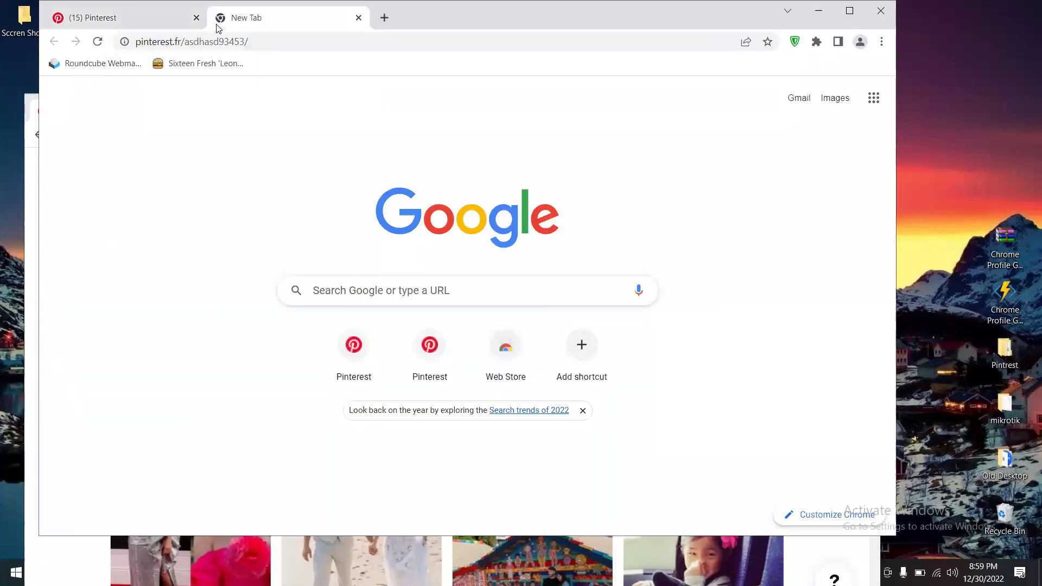
key(Return)
click(197, 18)
- Open the Face Beauty board from the saved boards of the Beauty Box profile
scroll(338, 407, down, 1)
scroll(338, 407, up, 1)
scroll(337, 407, down, 1)
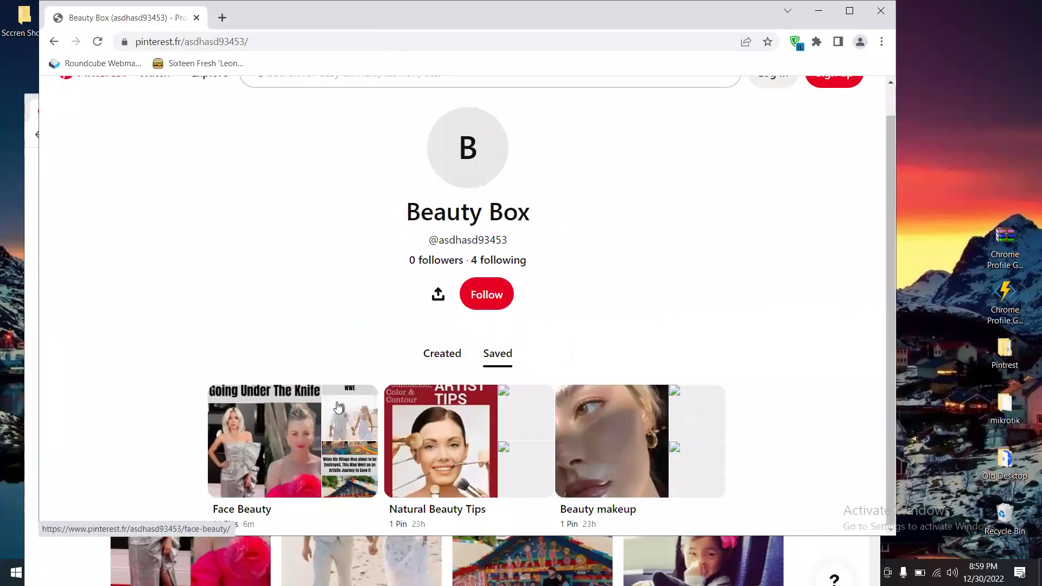
click(302, 455)
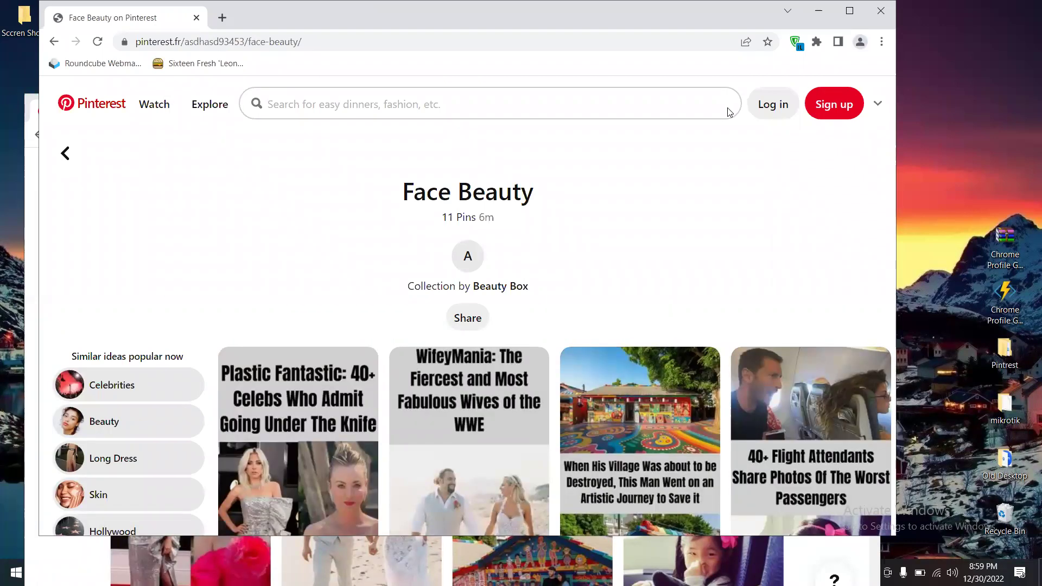
- Arrange the Face Beauty board window and the Beauty Box account window so that they overlap with both partly visible
click(850, 11)
click(996, 8)
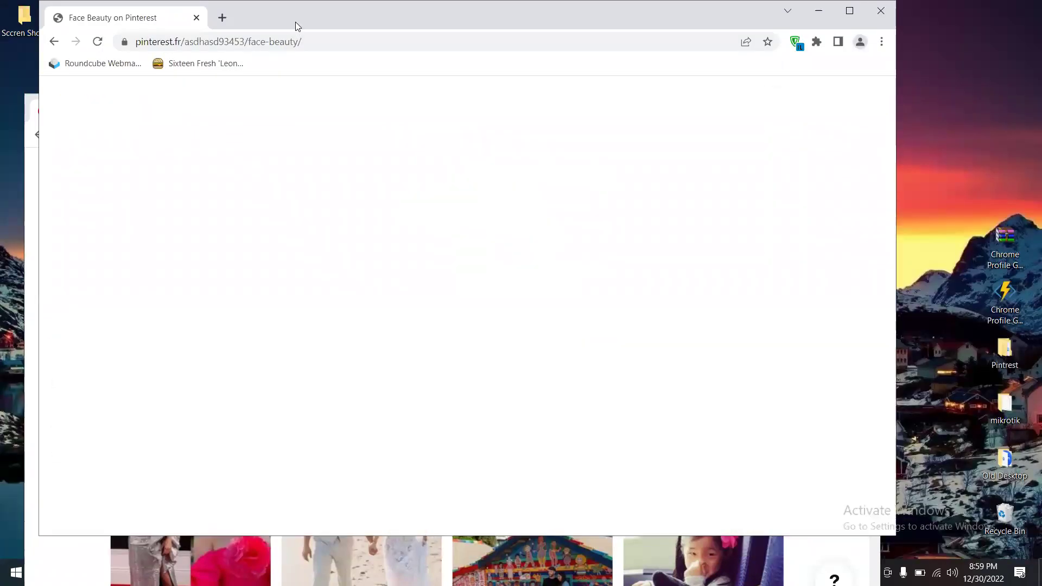
drag(295, 22, 424, 122)
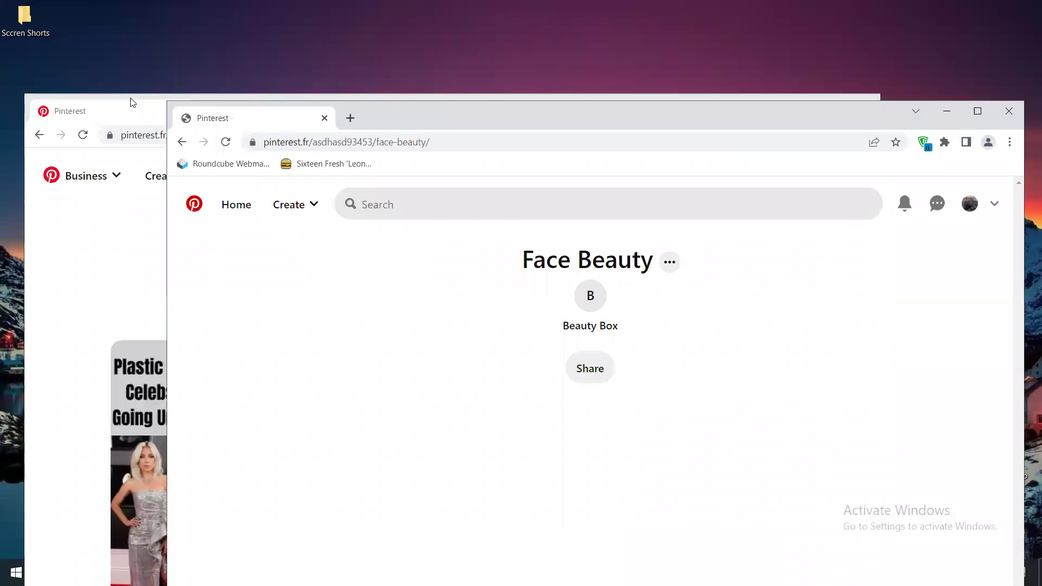
click(130, 104)
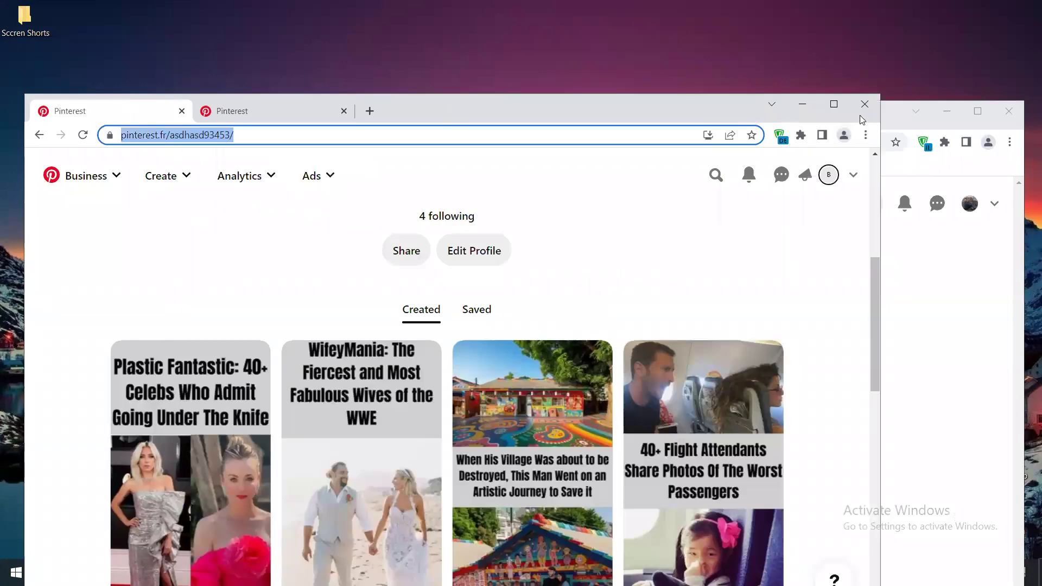
drag(860, 115, 819, 74)
click(747, 125)
drag(736, 115, 738, 99)
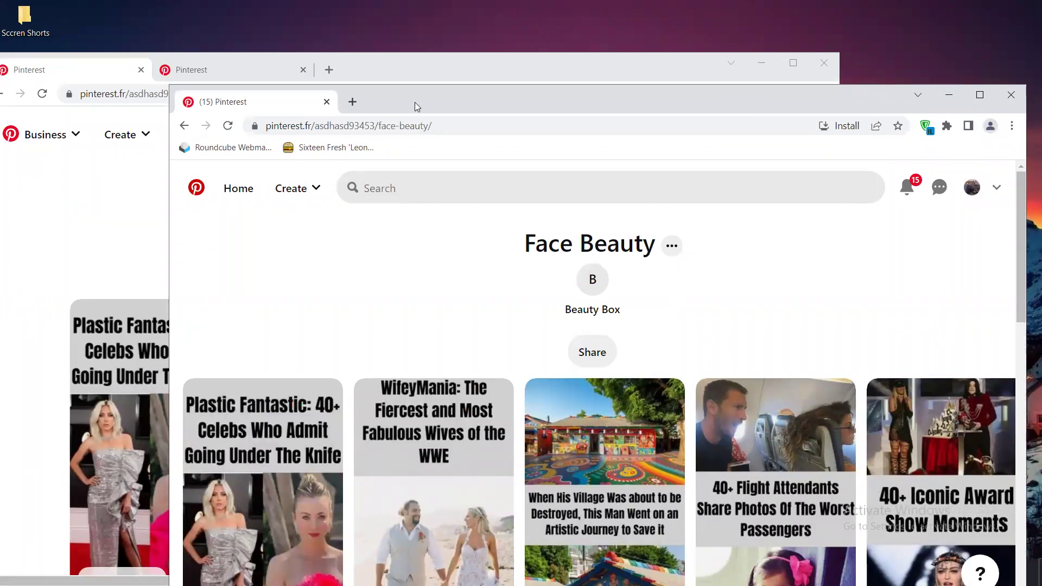
drag(415, 102, 468, 97)
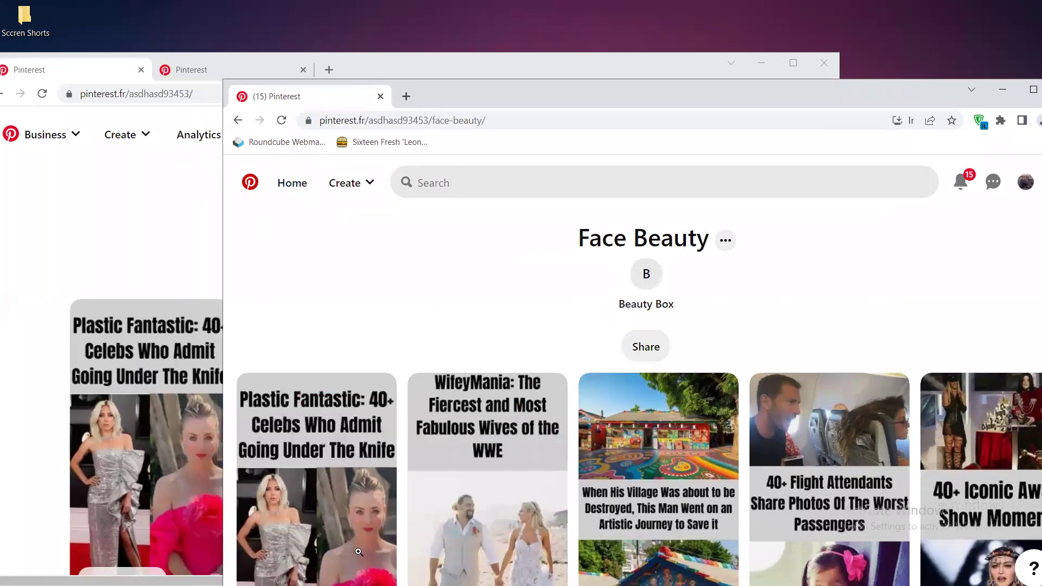
- Open the "Plastic Fantastic" Pin in the second browser profile and block Pinterest's notification request
click(244, 53)
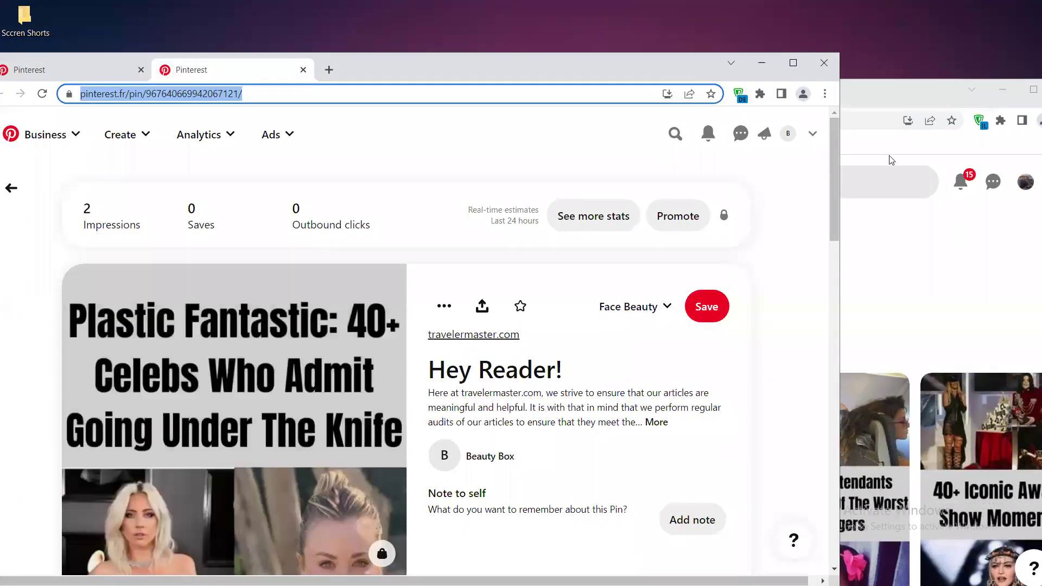
click(874, 91)
click(329, 466)
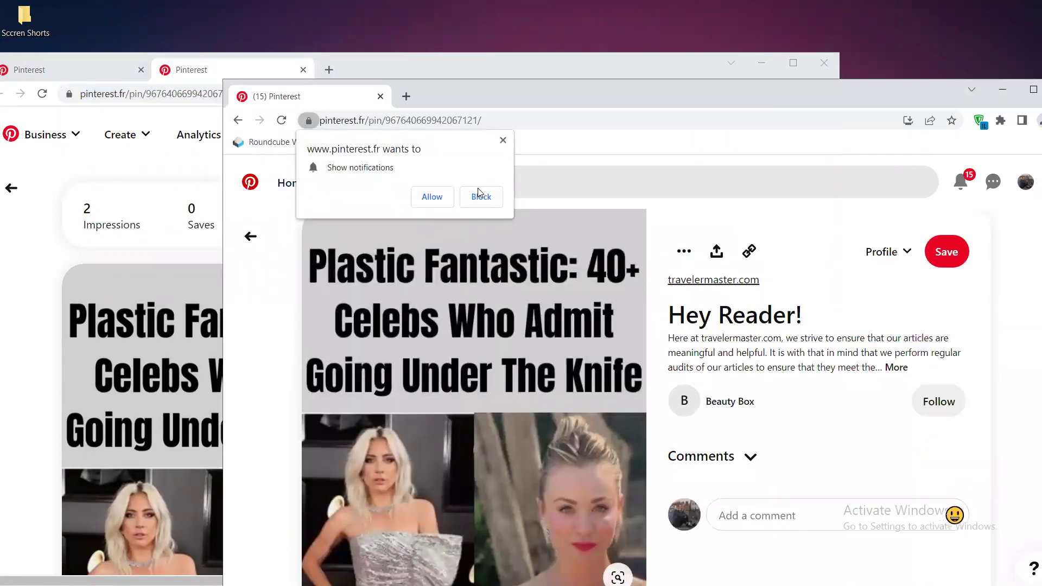
click(480, 196)
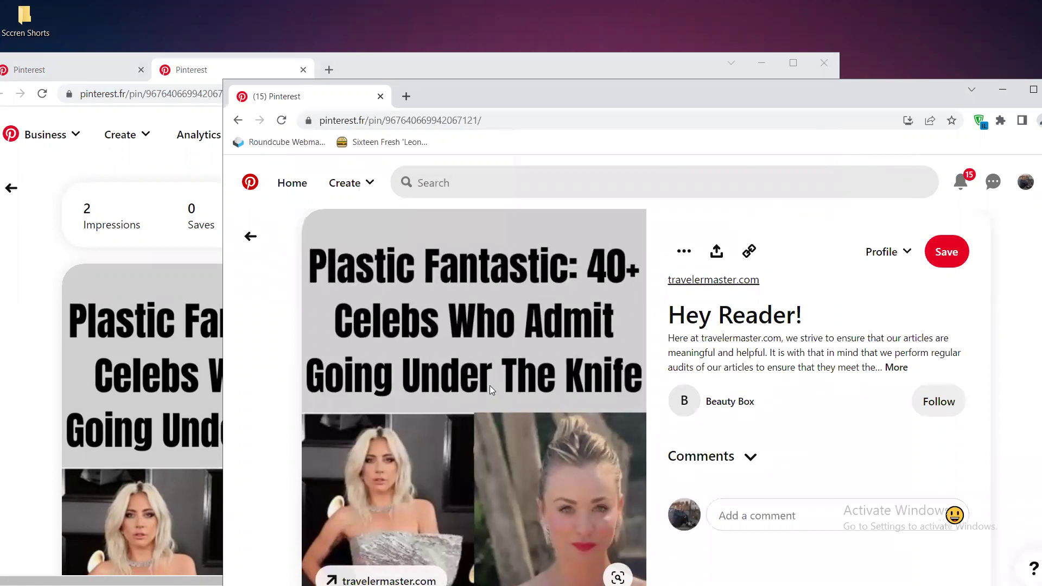
- Reposition the second profile's Pin window lower on the desktop, over the Beauty Box account window
drag(545, 103, 552, 151)
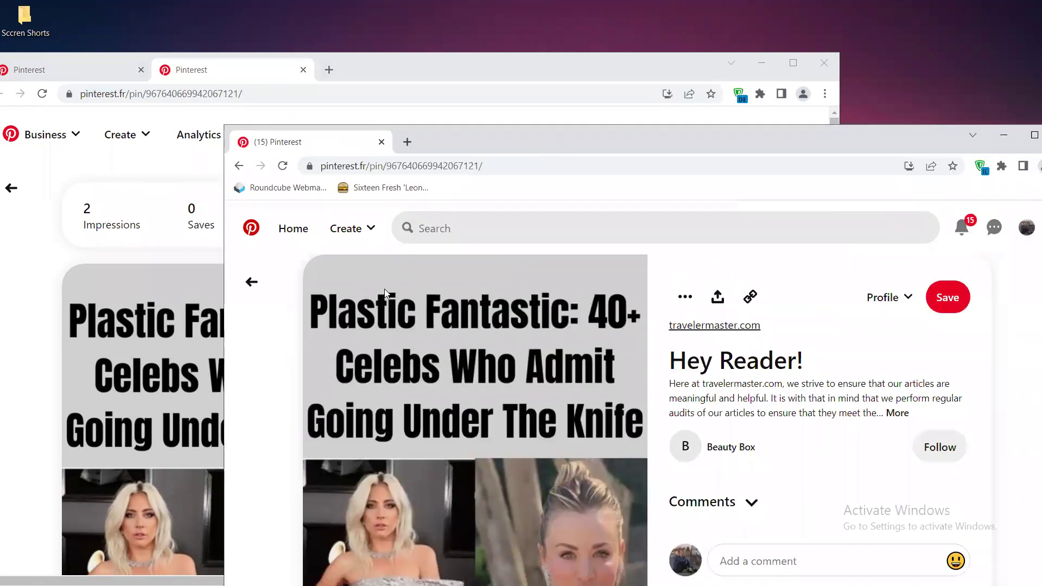
drag(463, 145, 505, 272)
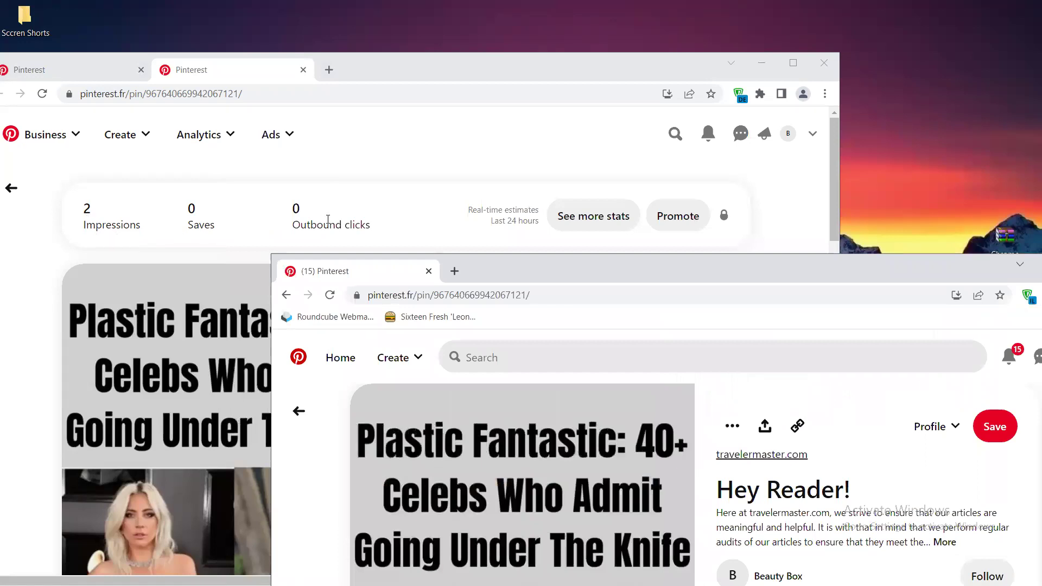
click(570, 289)
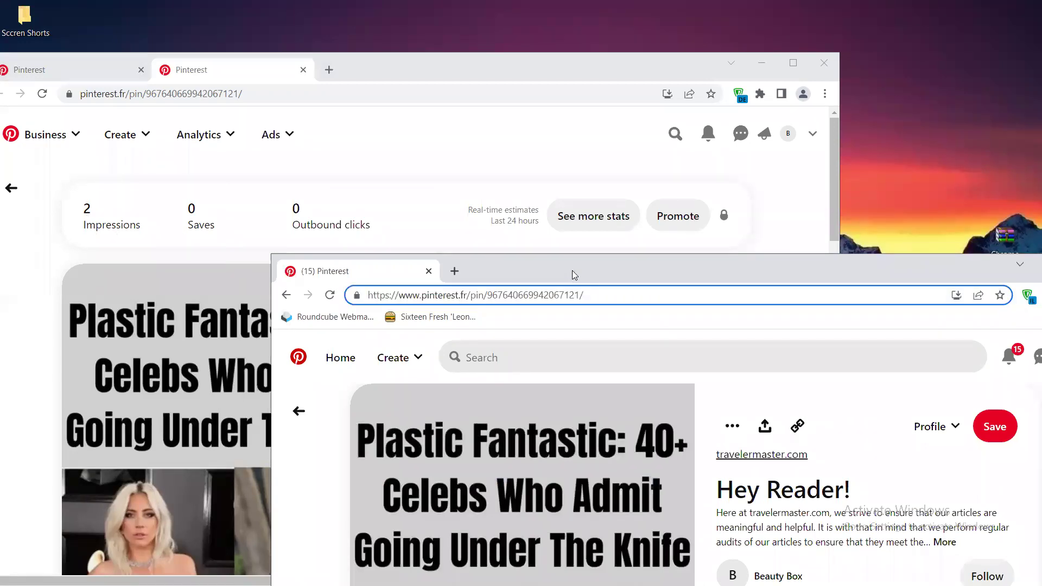
drag(572, 270, 574, 239)
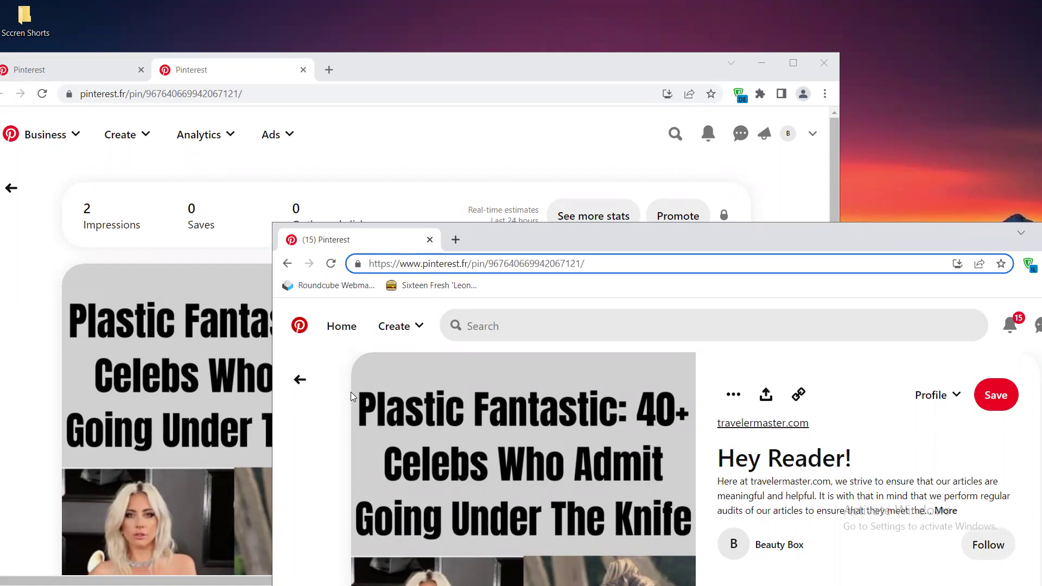
- Reload the Pin in the Beauty Box account window, circle its impressions count in red and erase the mark
click(227, 76)
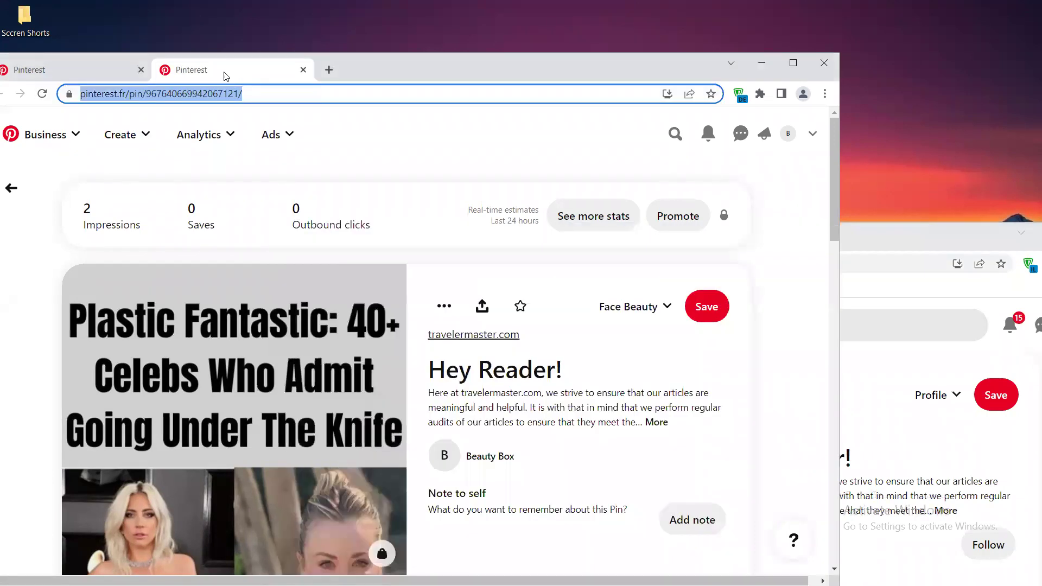
click(42, 93)
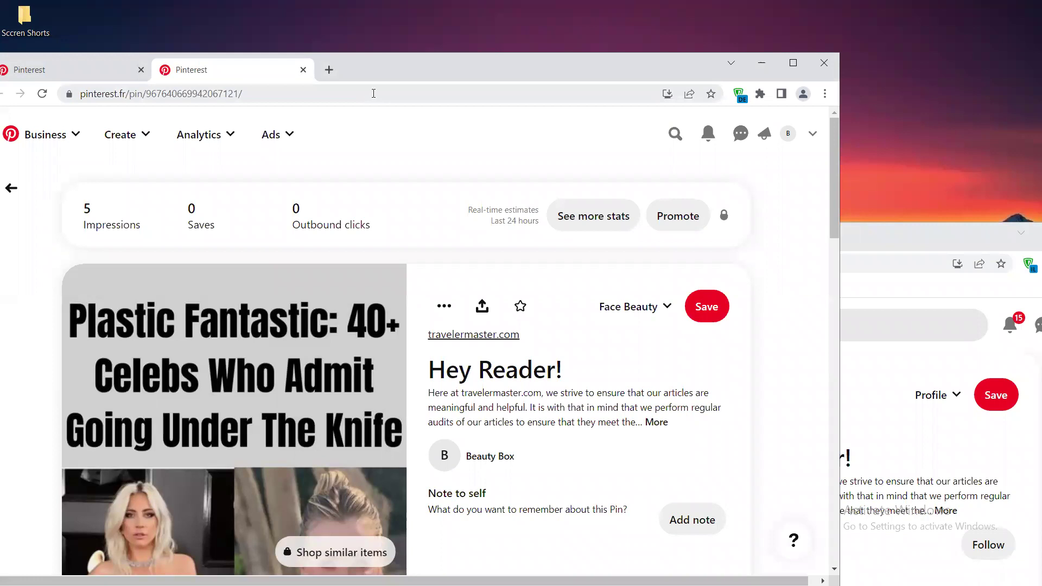
mouse_move(95, 189)
mouse_down()
mouse_move(81, 223)
mouse_move(126, 233)
mouse_move(108, 188)
mouse_up()
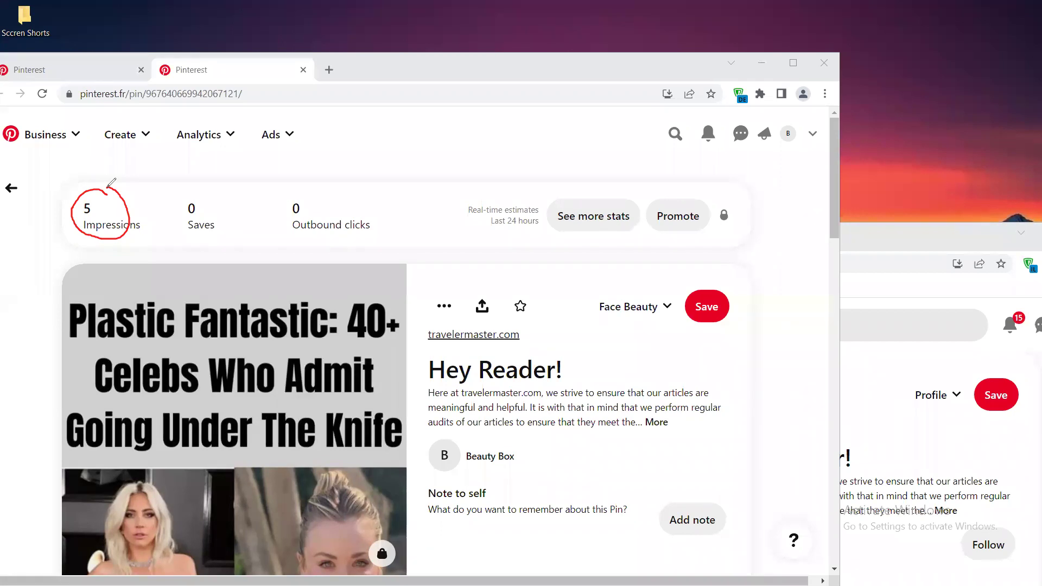
key(ctrl+z)
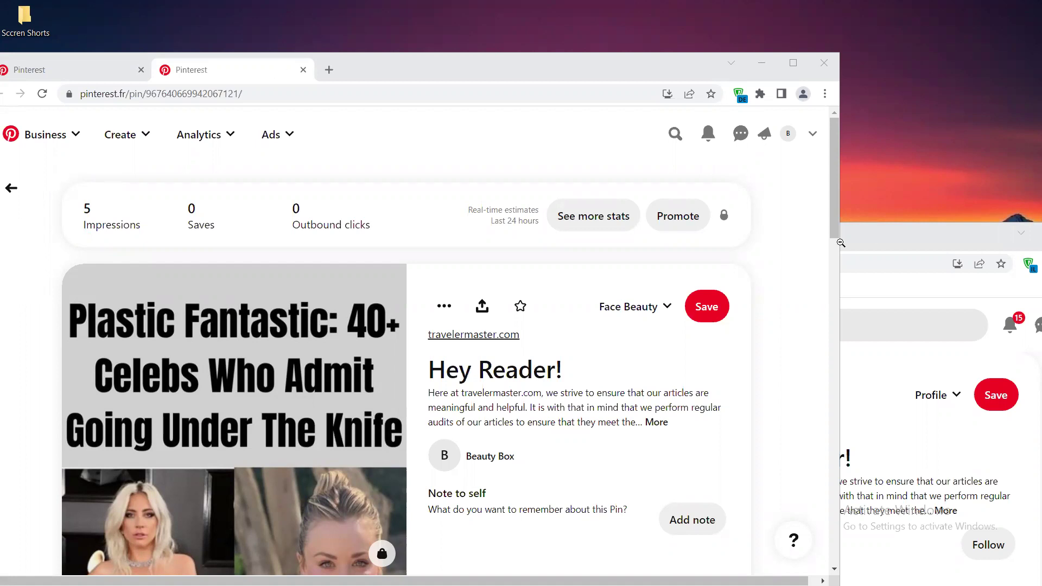
- Bring the second profile's window forward, reposition it and save the Pin to the "hercules funny meme" board
click(873, 233)
drag(811, 241, 789, 210)
drag(805, 262, 805, 262)
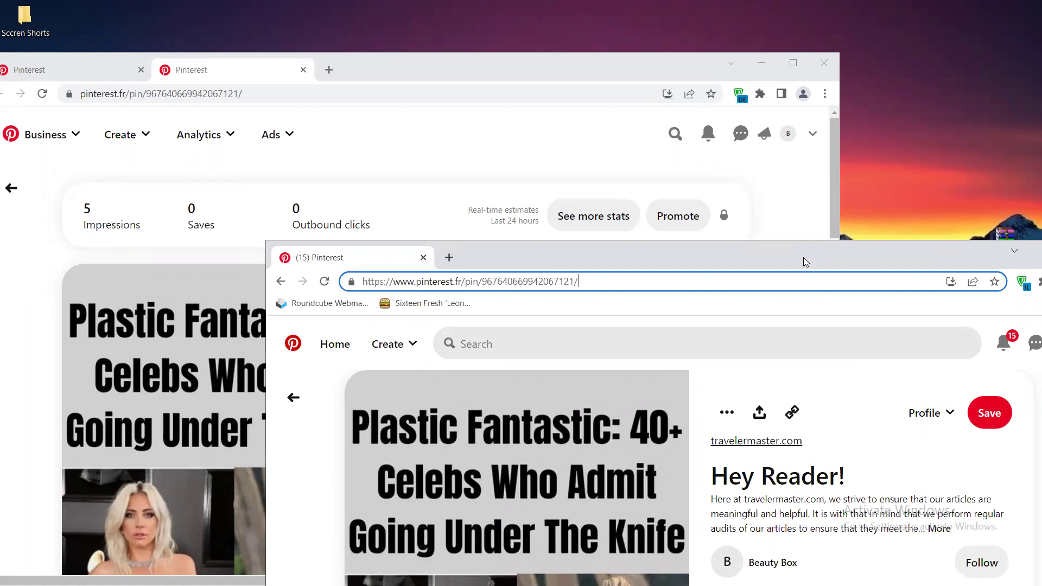
scroll(617, 465, down, 5)
scroll(617, 466, up, 5)
drag(598, 256, 539, 228)
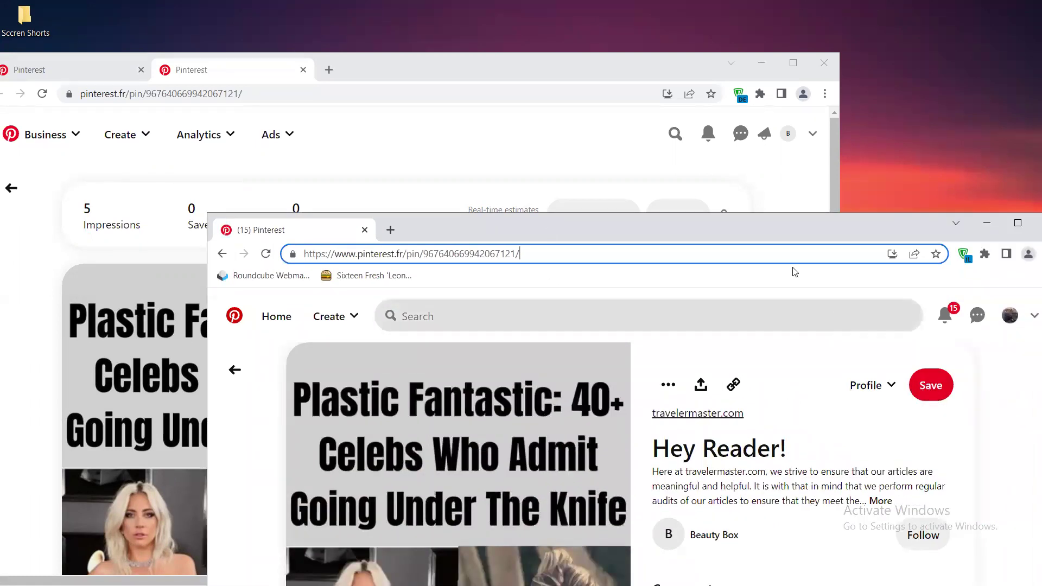
drag(787, 236, 632, 175)
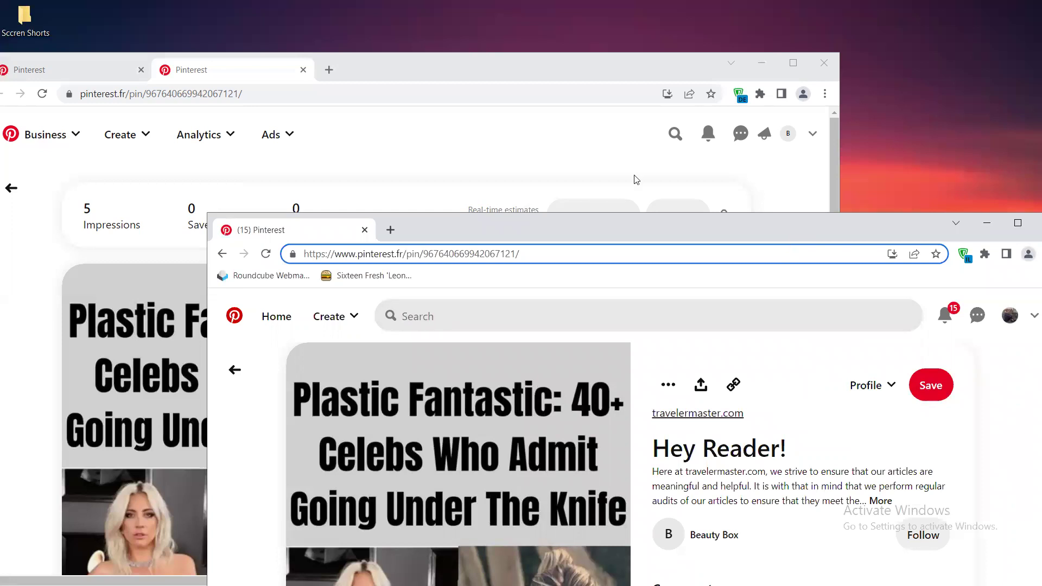
click(732, 331)
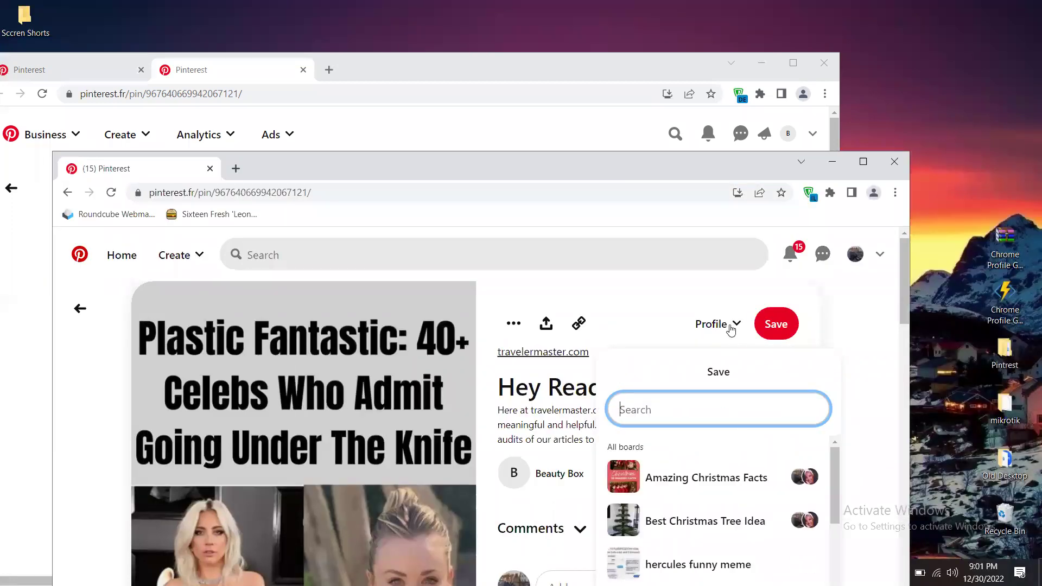
mouse_move(717, 486)
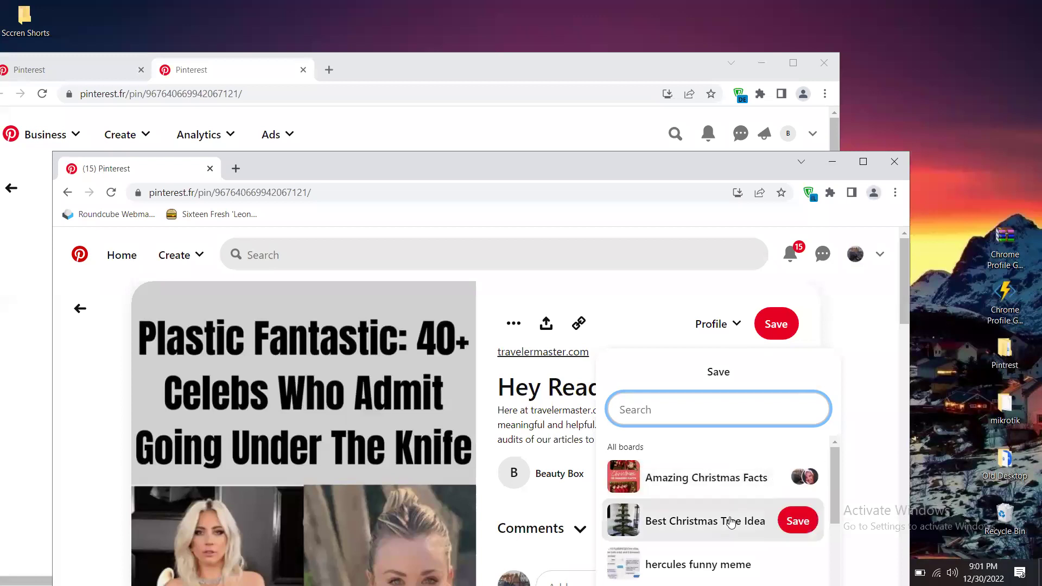
scroll(737, 516, down, 1)
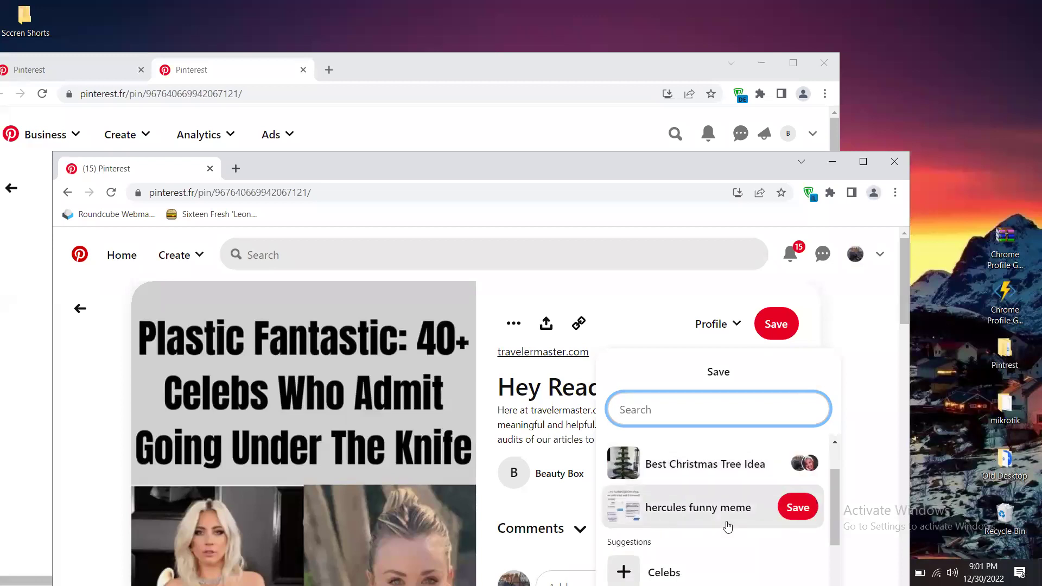
click(796, 509)
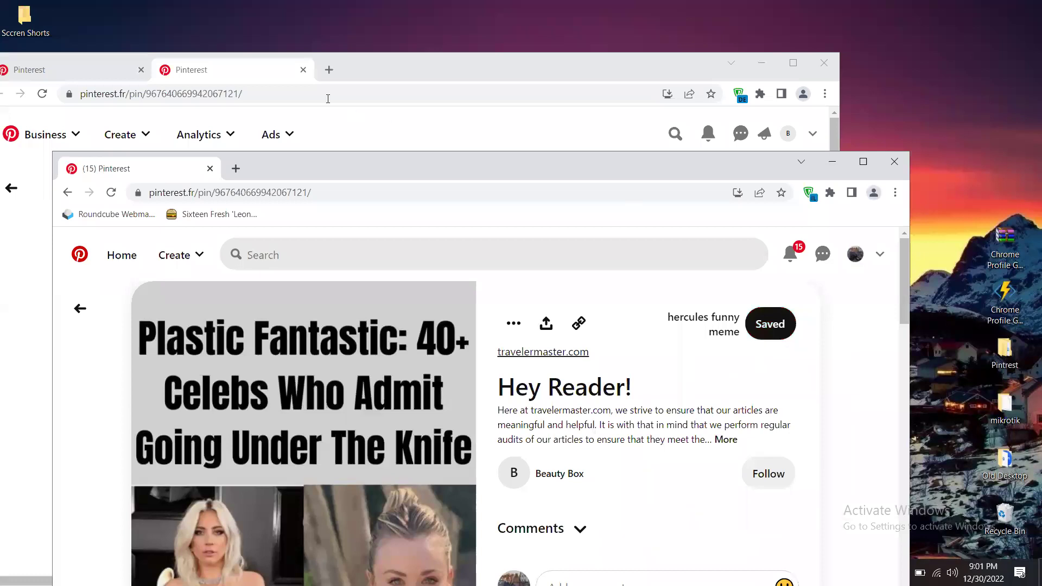
- Bring the Beauty Box account window forward, mark the Pin's Saves count in red and erase the mark
click(284, 121)
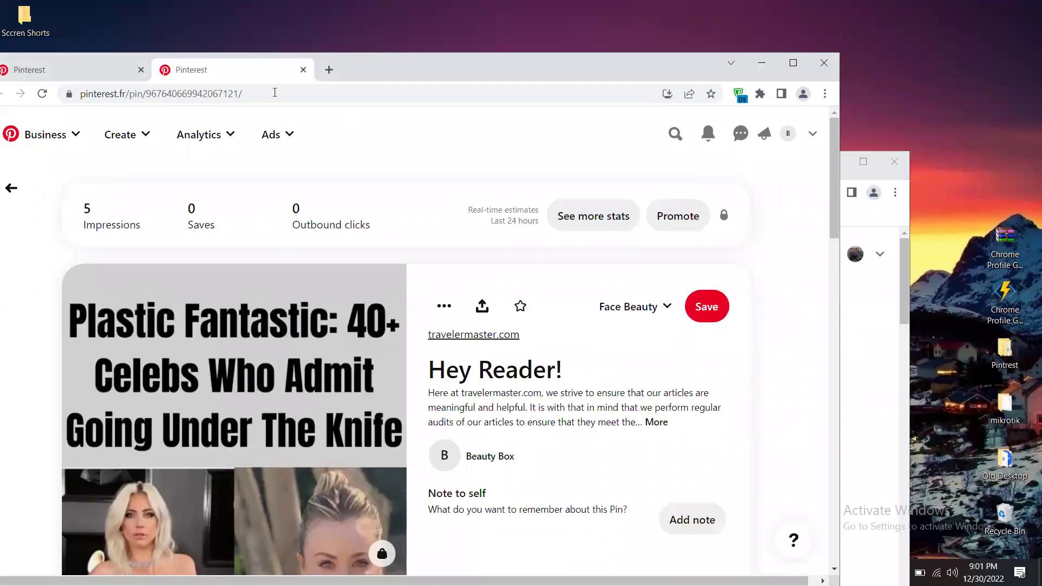
drag(367, 75, 404, 132)
key(ctrl+2)
mouse_move(227, 248)
mouse_down()
mouse_move(239, 296)
mouse_move(268, 249)
mouse_move(236, 245)
mouse_up()
key(e)
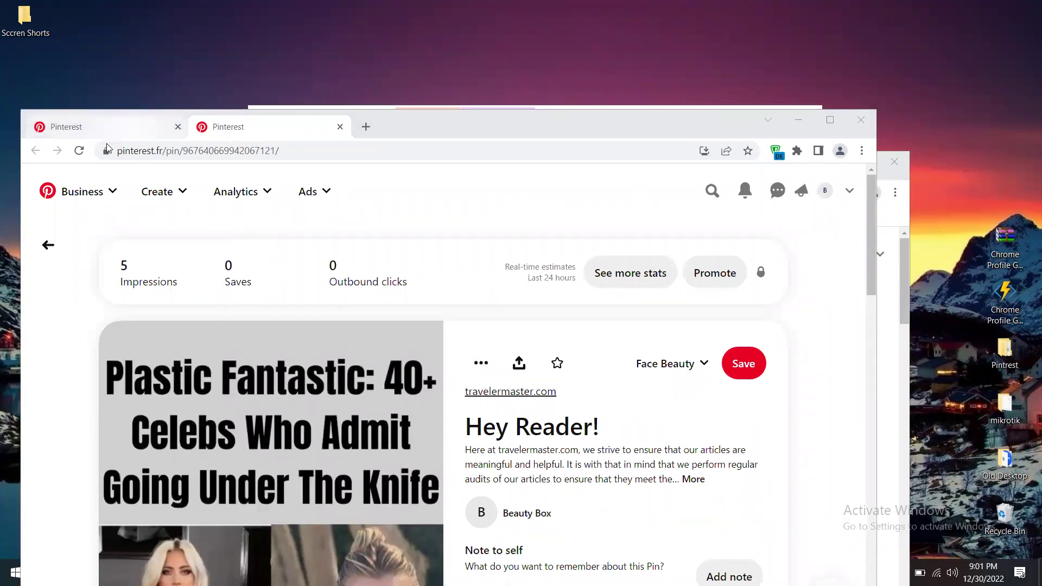
- Reload the Pin in the Beauty Box account window, circle its Save and Impressions counts in red and erase the marks
key(Escape)
click(79, 151)
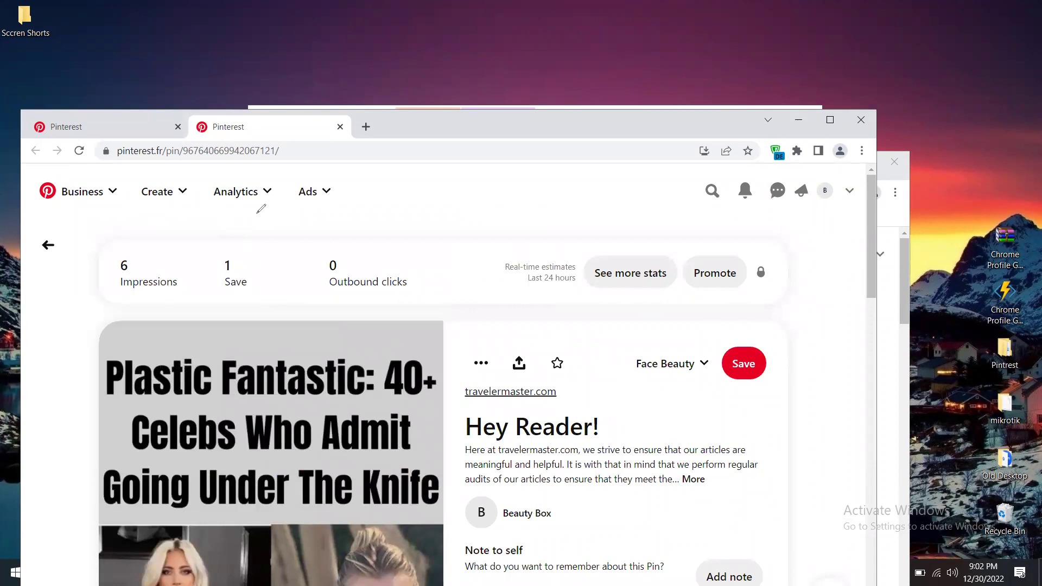
mouse_move(227, 233)
mouse_down()
mouse_move(239, 298)
mouse_move(252, 237)
mouse_move(226, 233)
mouse_up()
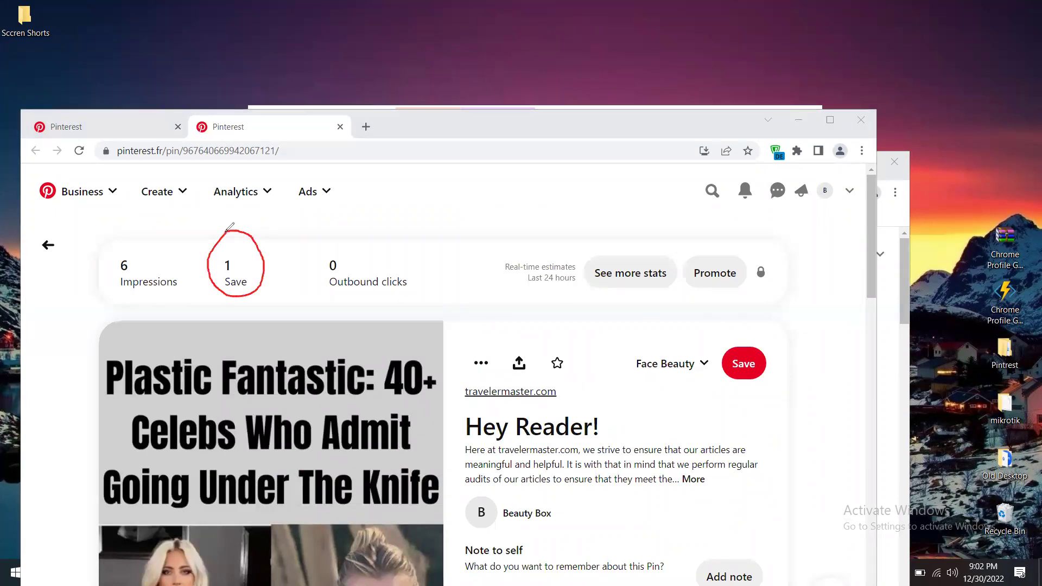
drag(115, 254, 145, 232)
key(ctrl+z)
key(ctrl+z)
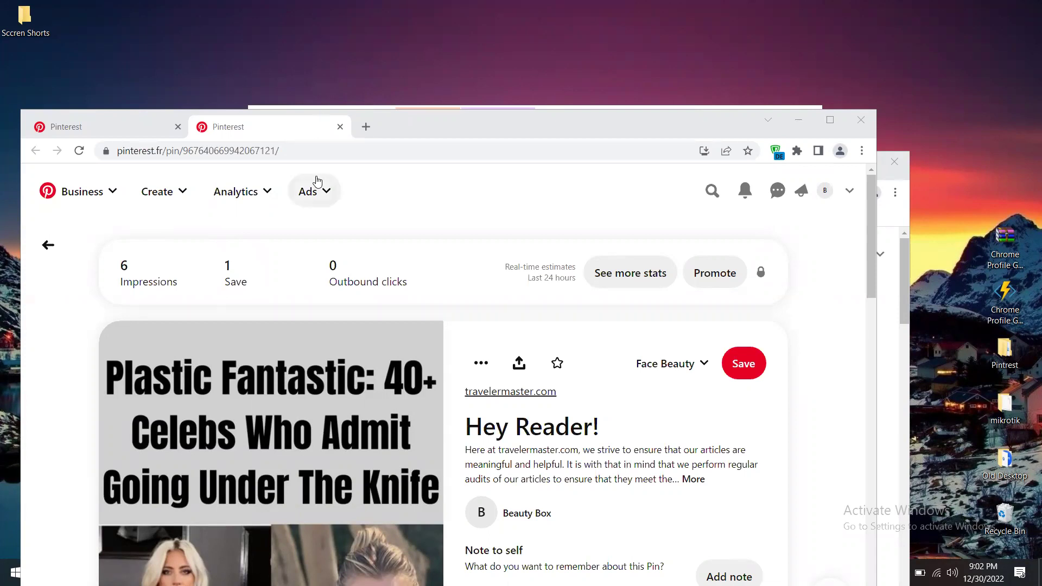
- Bring the second profile's window forward, reposition it higher on the desktop and open the Pin's travelermaster.com link
click(891, 226)
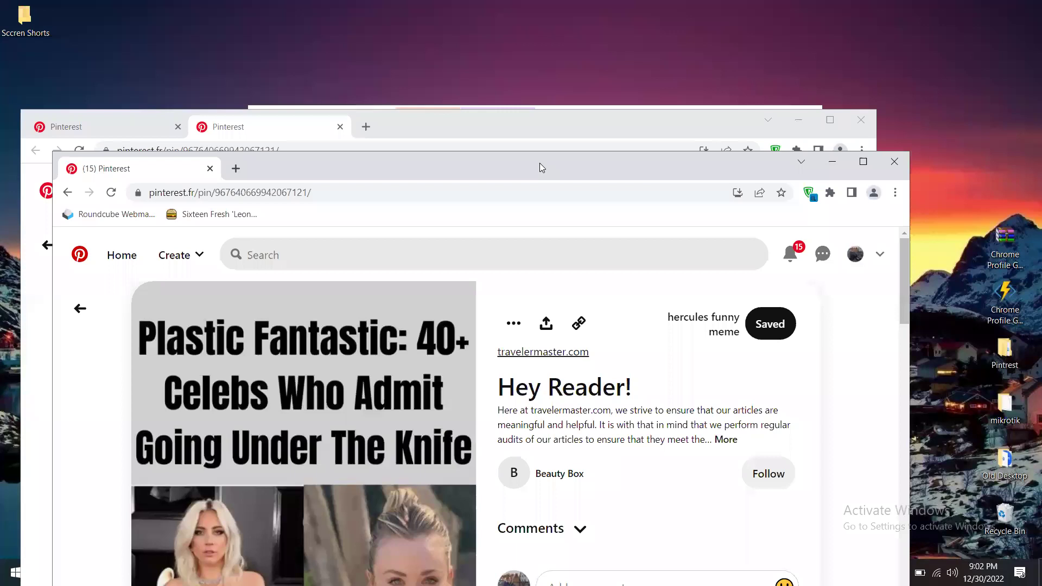
drag(540, 163, 595, 102)
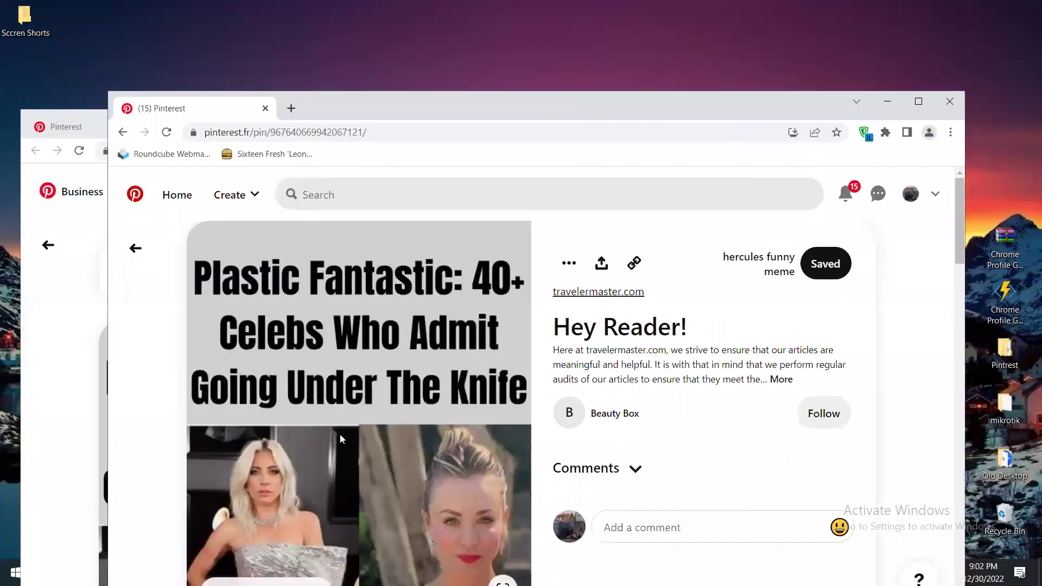
scroll(340, 434, down, 5)
scroll(351, 487, up, 5)
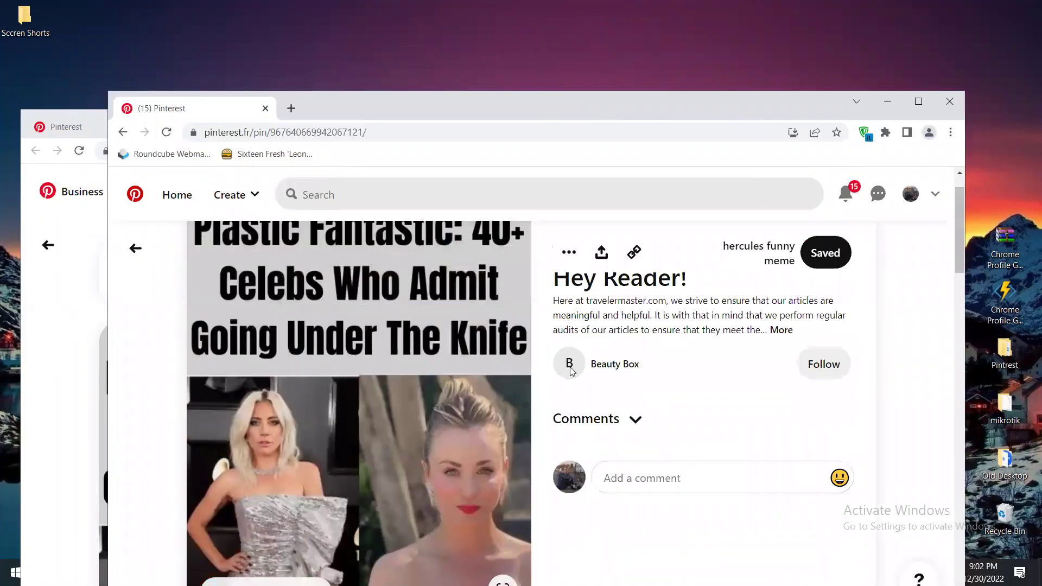
scroll(664, 389, down, 5)
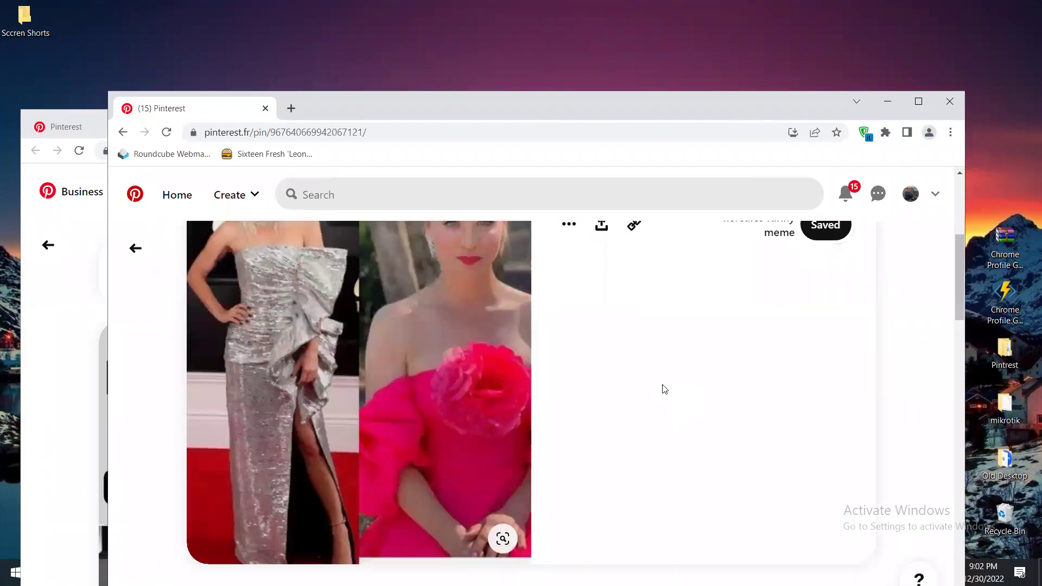
scroll(360, 400, up, 3)
scroll(359, 400, down, 2)
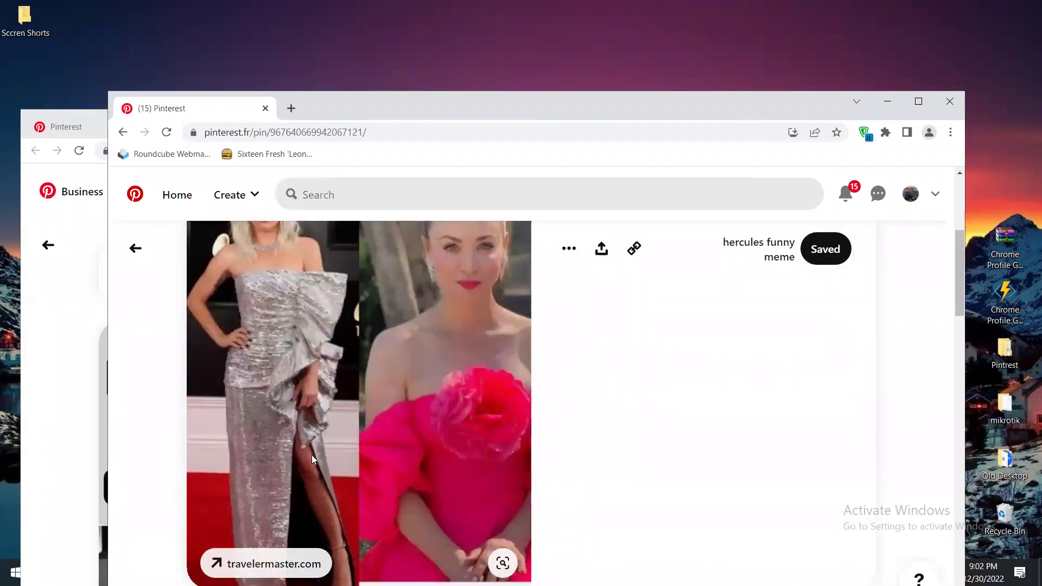
click(261, 565)
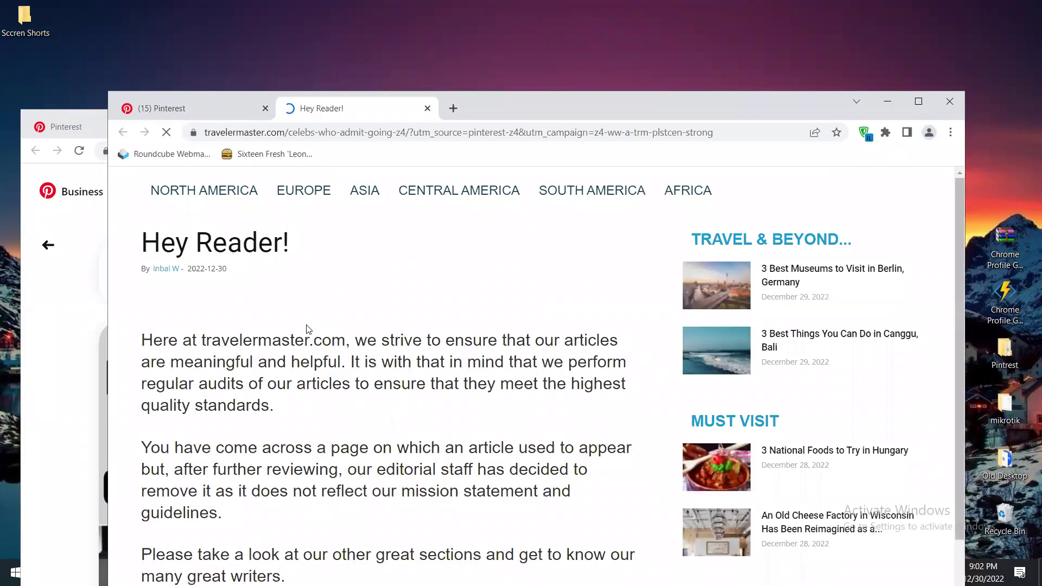
- Return to the Pin in the Beauty Box account window, circle its outbound click count in red and erase the mark
click(45, 415)
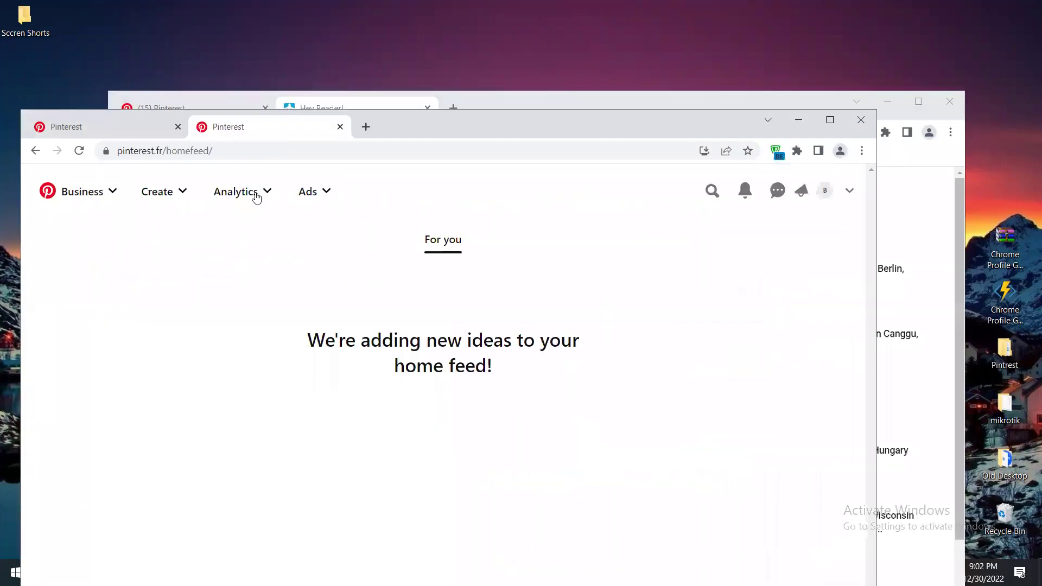
click(36, 151)
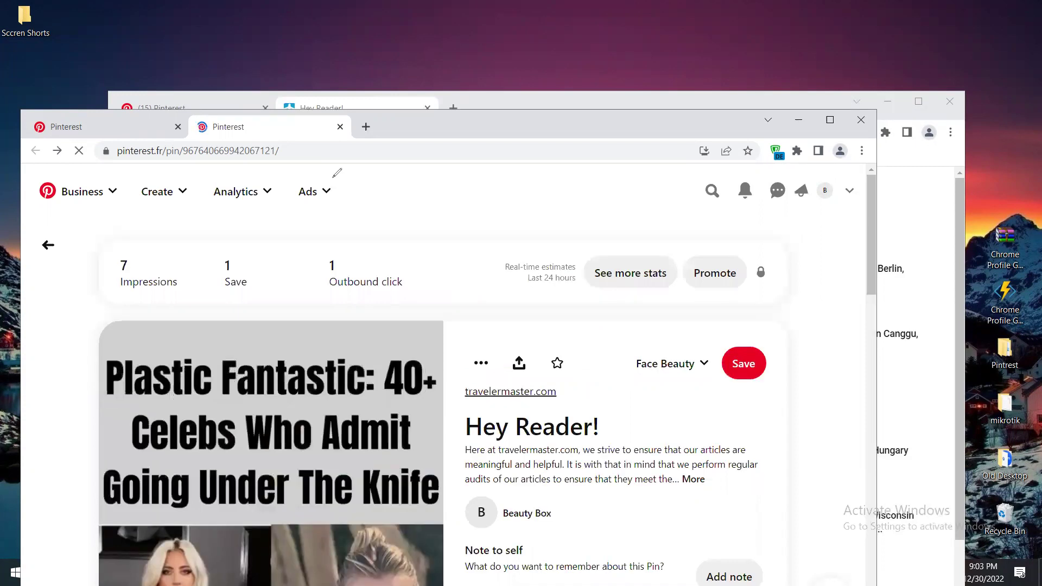
mouse_move(341, 230)
mouse_down()
mouse_move(329, 232)
mouse_move(326, 286)
mouse_move(357, 301)
mouse_move(400, 300)
mouse_move(407, 255)
mouse_move(336, 223)
mouse_up()
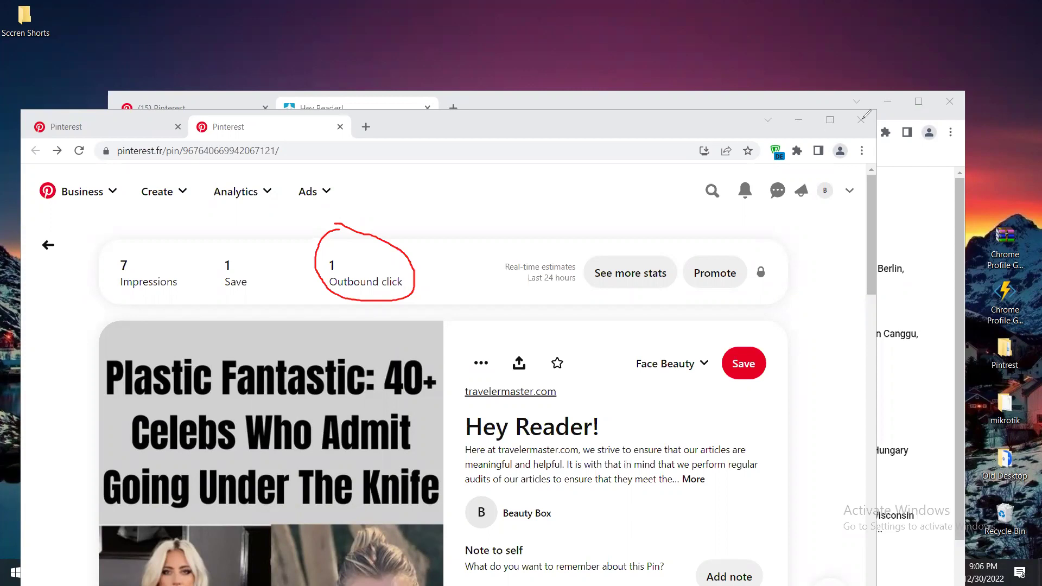
key(ctrl+z)
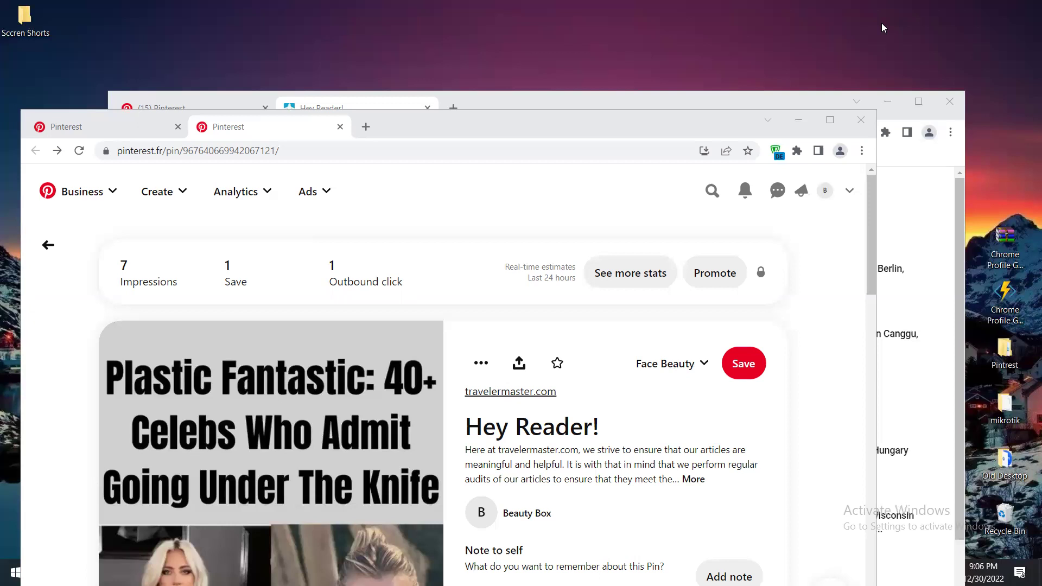
- Bring the second profile's window forward and look over the "Hey Reader!" page on travelermaster.com
click(752, 97)
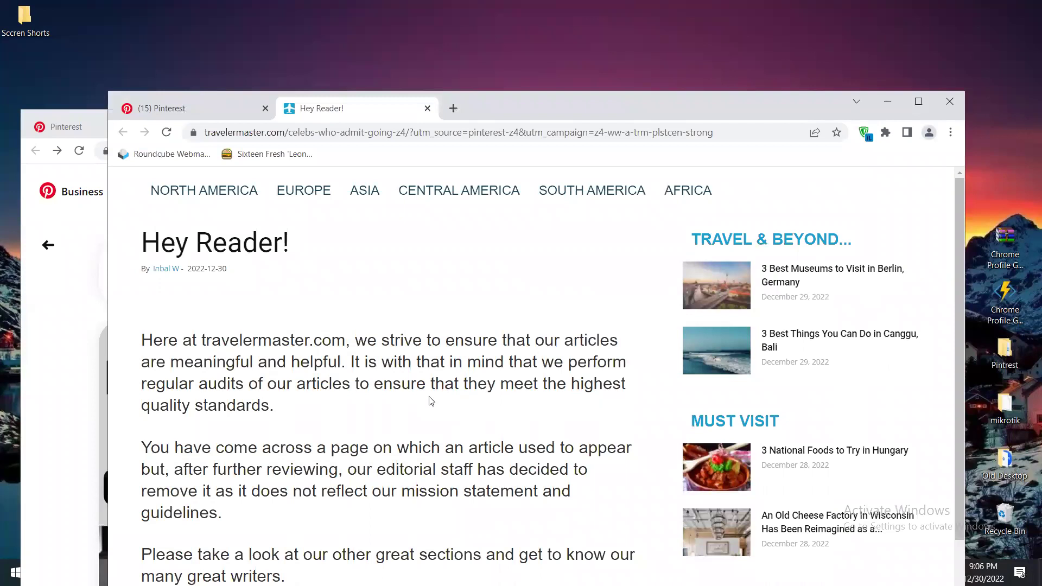
scroll(431, 400, down, 2)
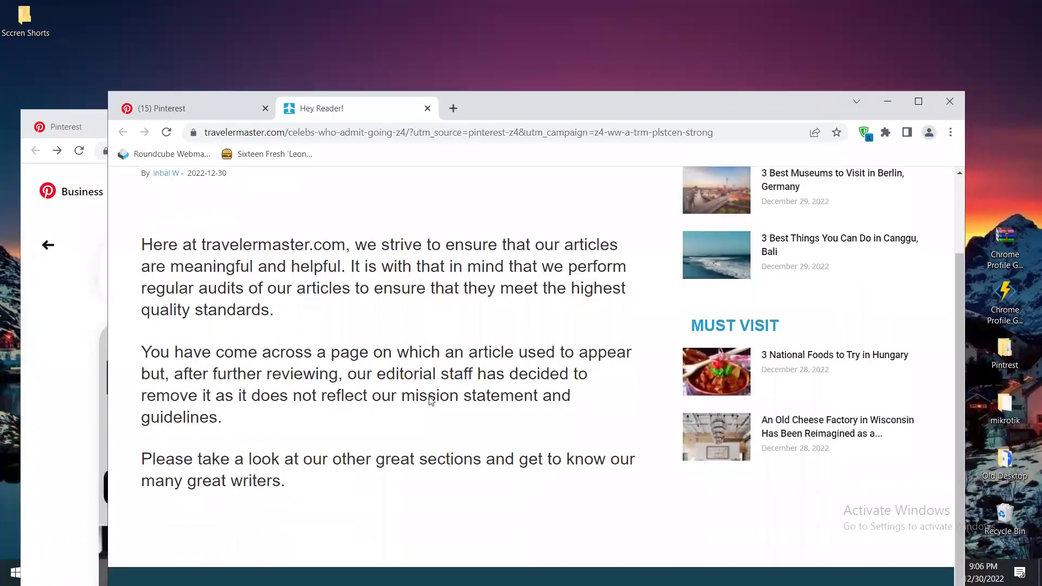
scroll(487, 481, up, 2)
scroll(485, 477, down, 2)
scroll(486, 477, up, 2)
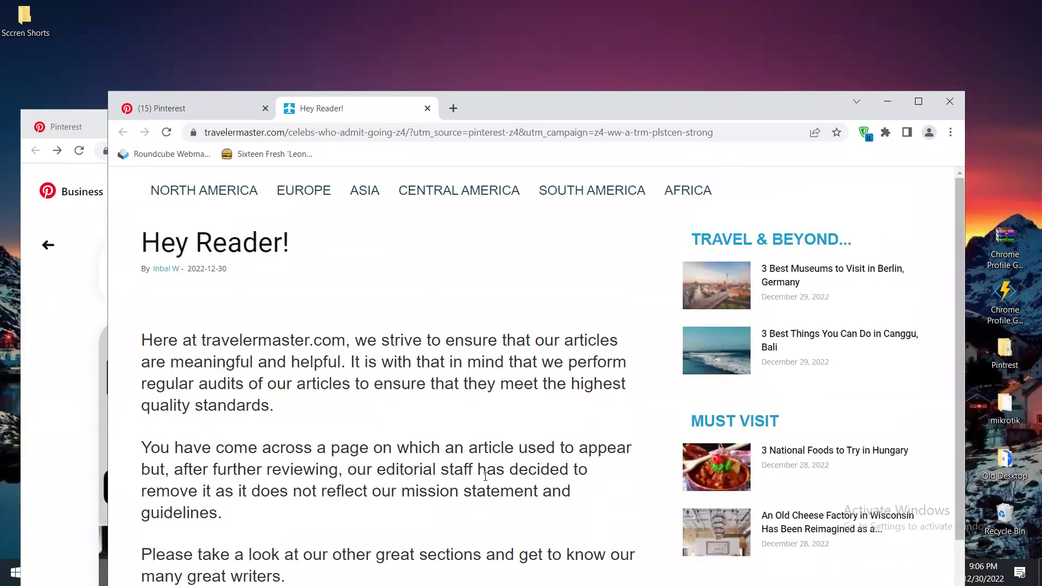
- Close the "Hey Reader!" page, go back to the Beauty Box Pins and open the "WifeyMania" Pin's travelermaster.com link
click(427, 108)
click(135, 249)
scroll(368, 404, down, 2)
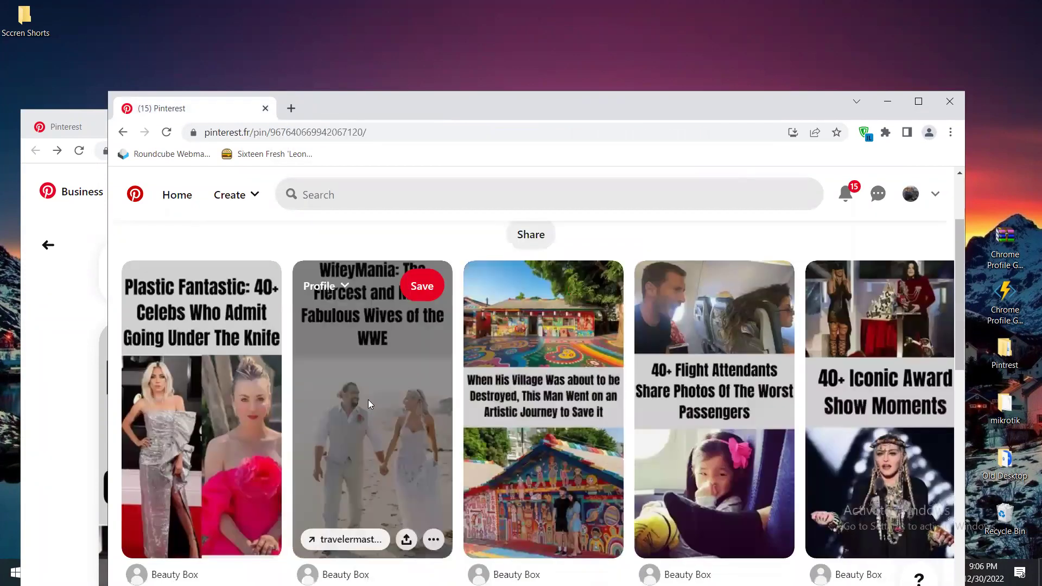
click(368, 405)
scroll(421, 439, down, 4)
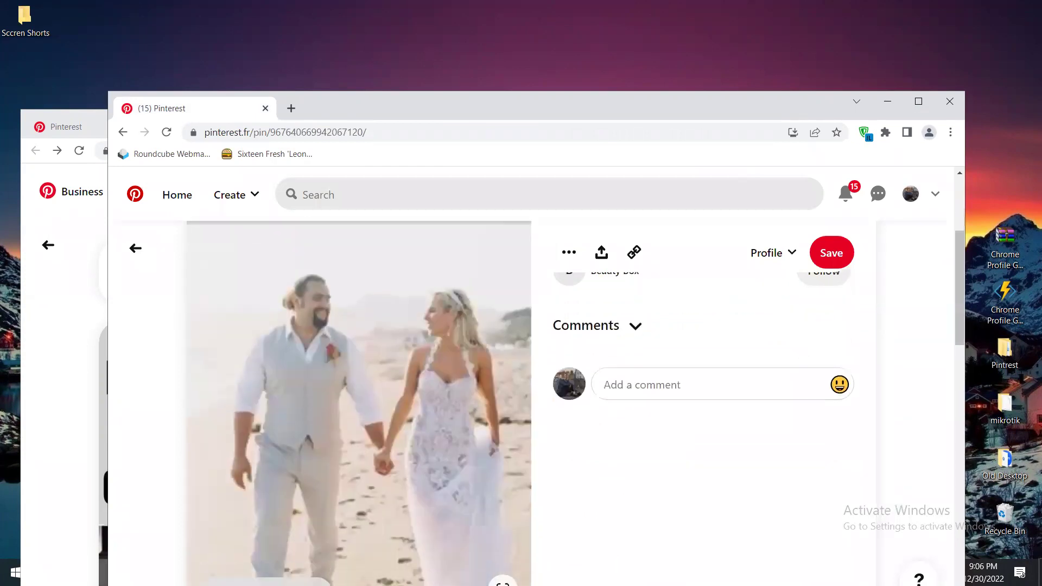
scroll(261, 440, down, 5)
click(264, 439)
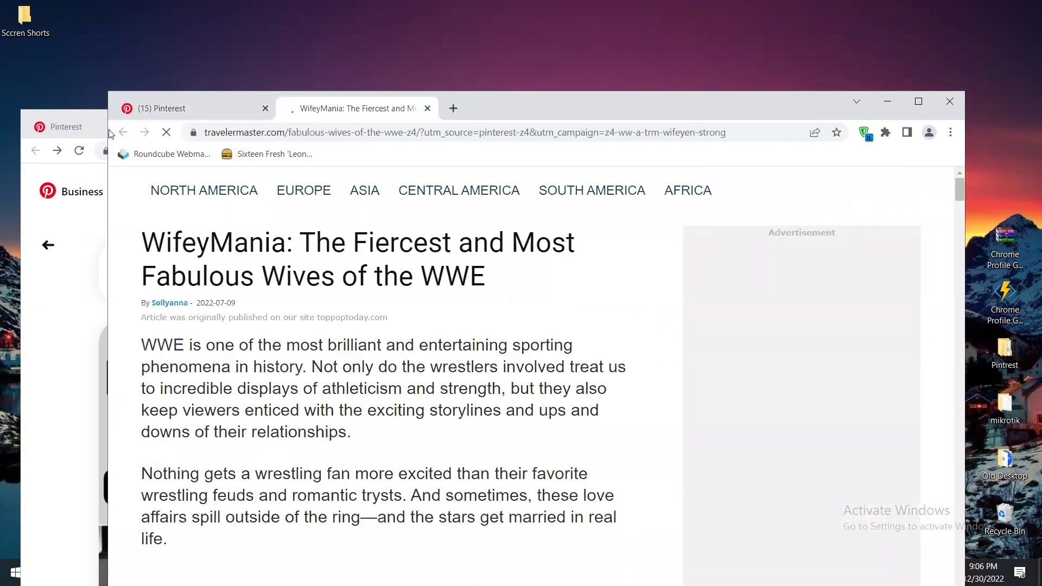
- In the Beauty Box account window, close the extra Pinterest tab, open the "WifeyMania" Pin and highlight its outbound click count
click(66, 114)
click(48, 245)
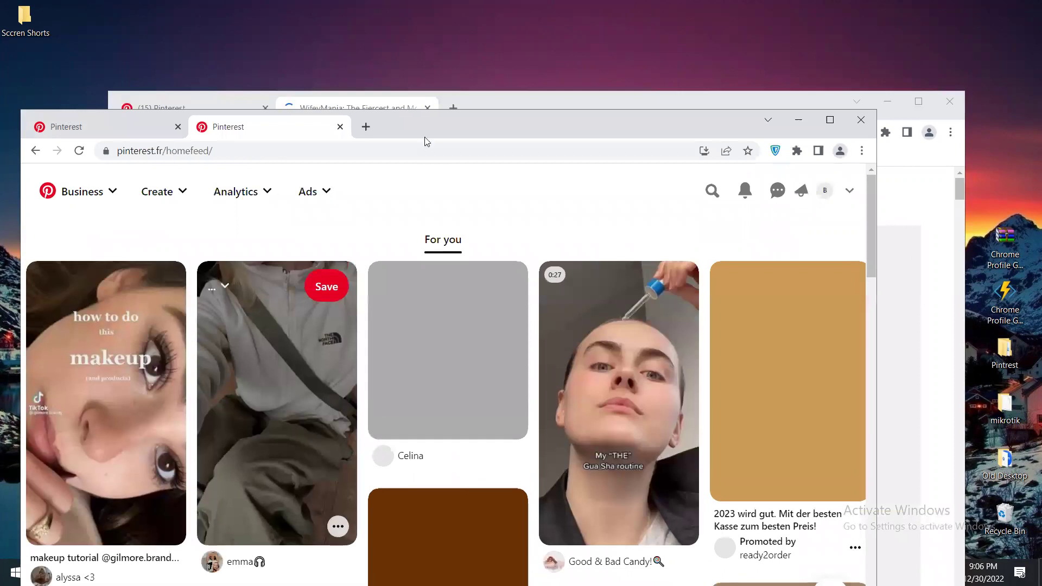
click(141, 130)
click(332, 128)
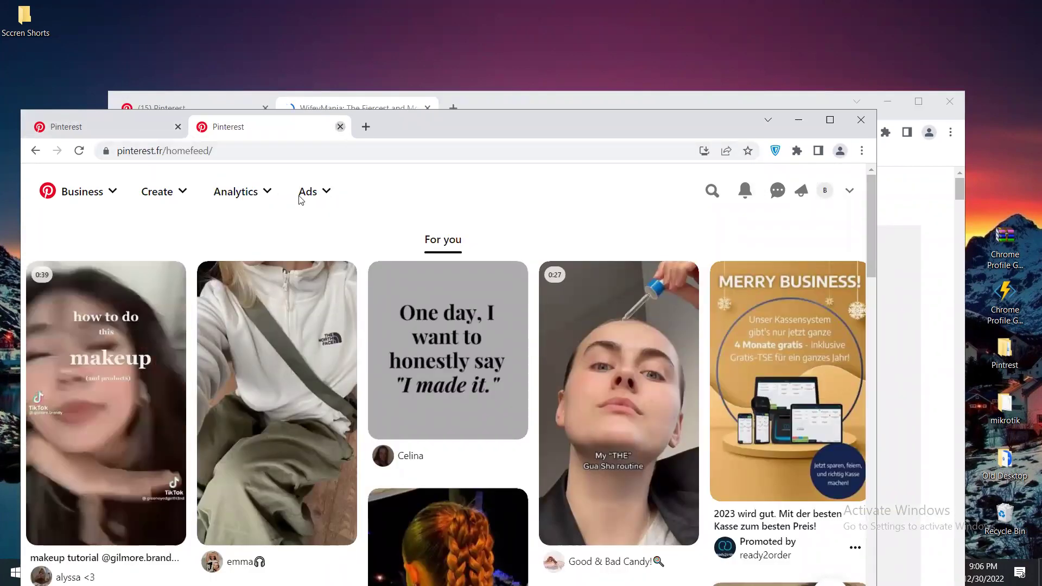
key(ctrl+w)
click(336, 449)
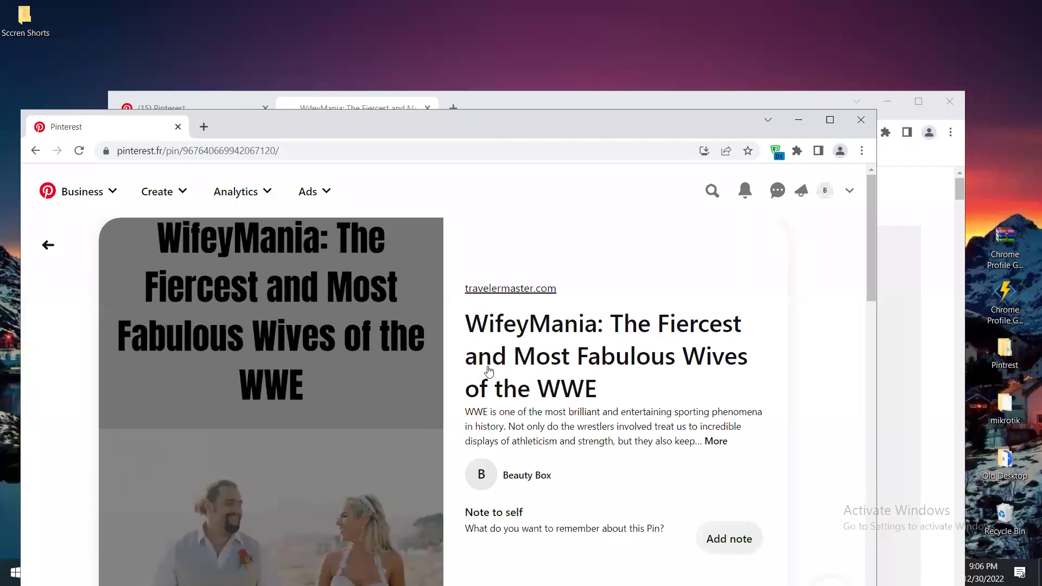
drag(339, 260, 321, 262)
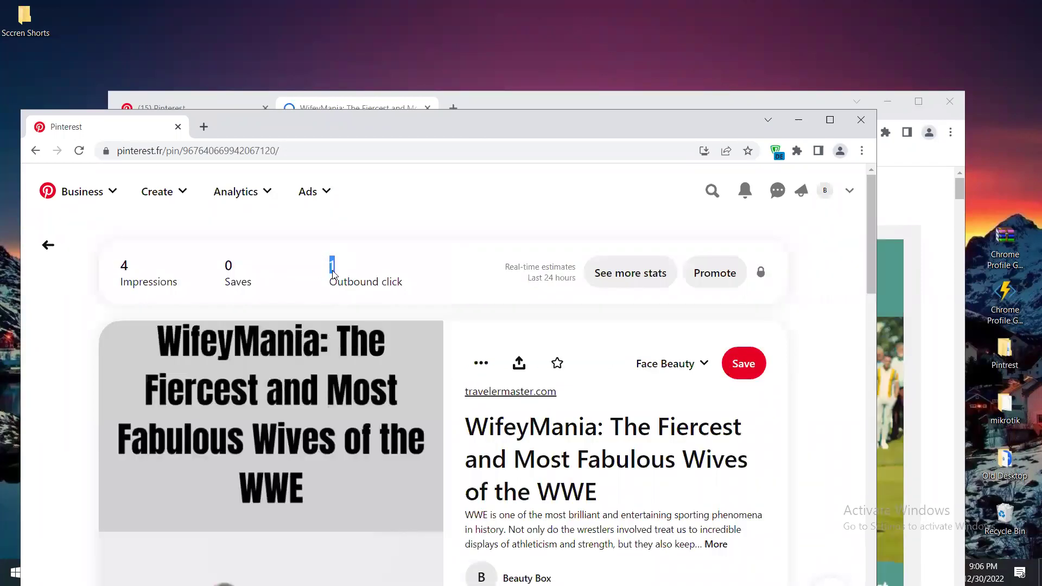
- Bring the second profile's window forward, reposition it and examine the advertisements throughout the "WifeyMania" article
click(617, 104)
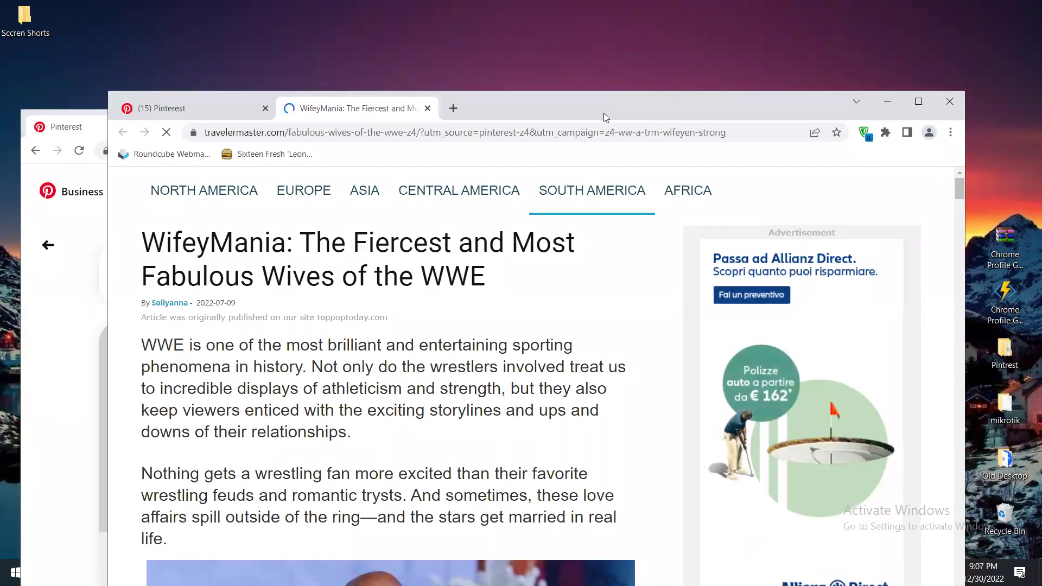
click(845, 63)
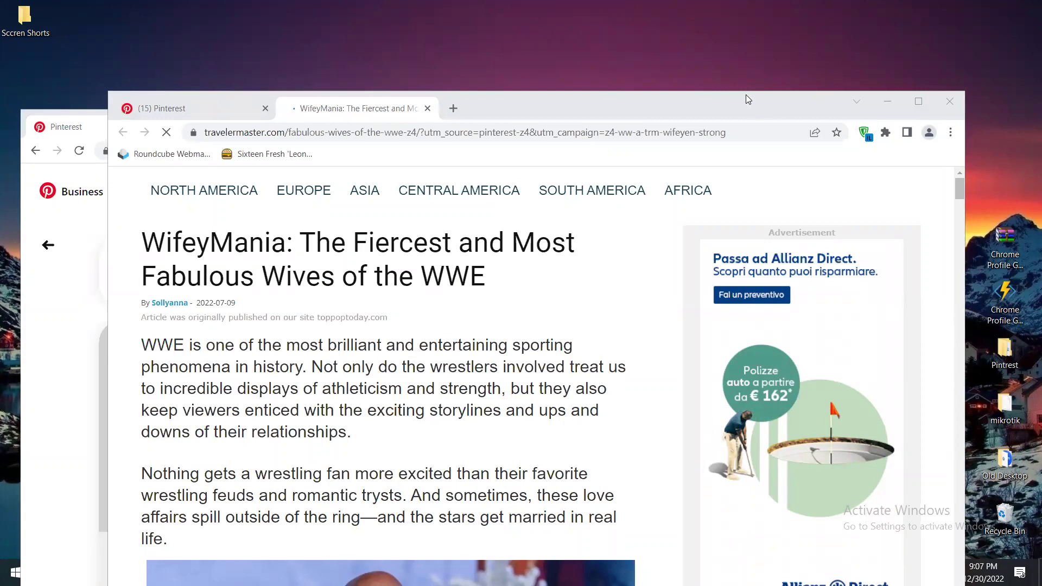
drag(746, 96, 713, 85)
scroll(738, 419, down, 2)
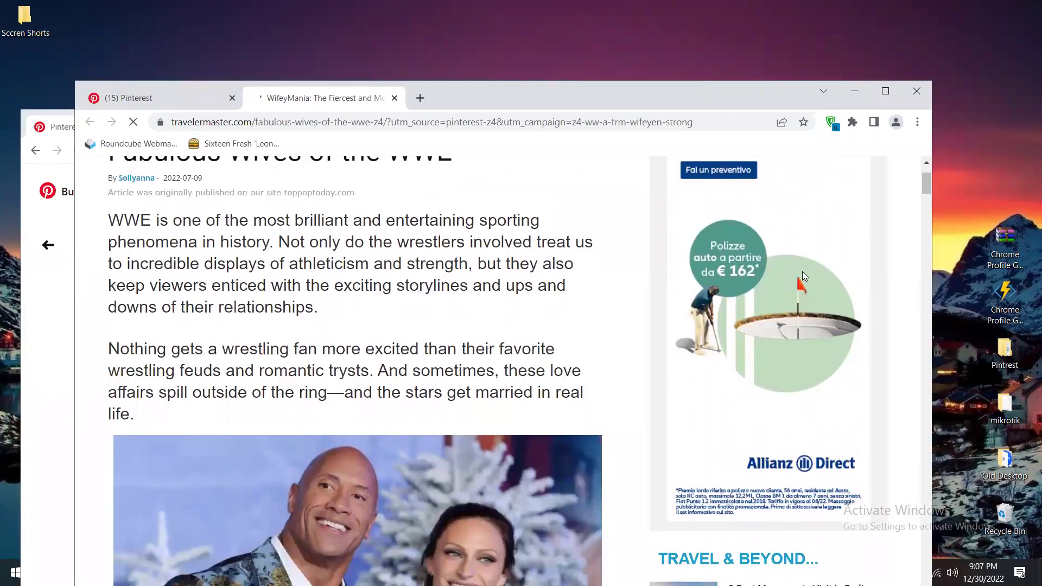
scroll(783, 317, up, 1)
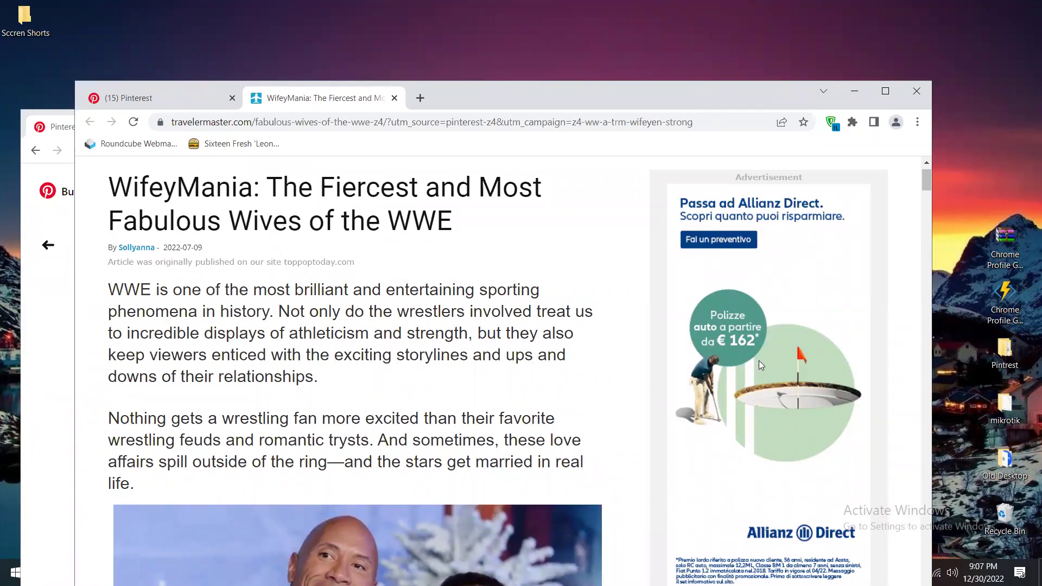
scroll(760, 363, down, 3)
scroll(761, 364, up, 1)
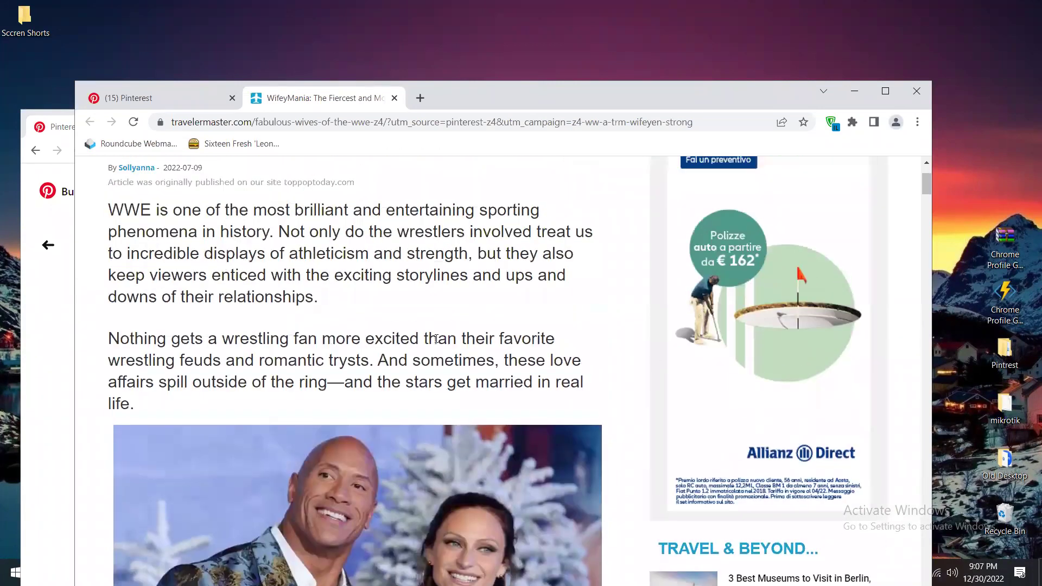
scroll(422, 337, down, 5)
scroll(423, 338, down, 5)
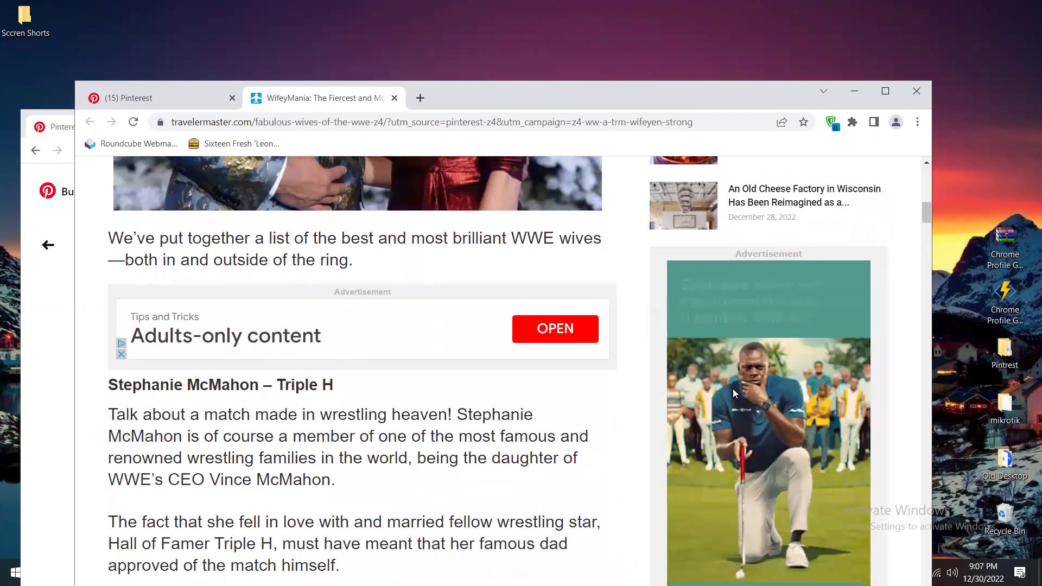
scroll(733, 388, down, 9)
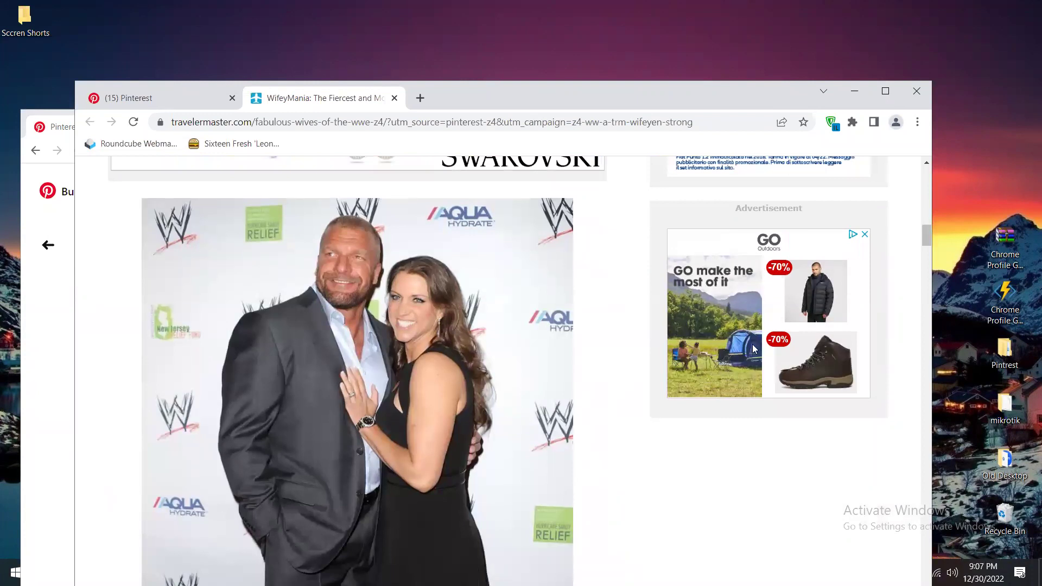
scroll(754, 349, up, 5)
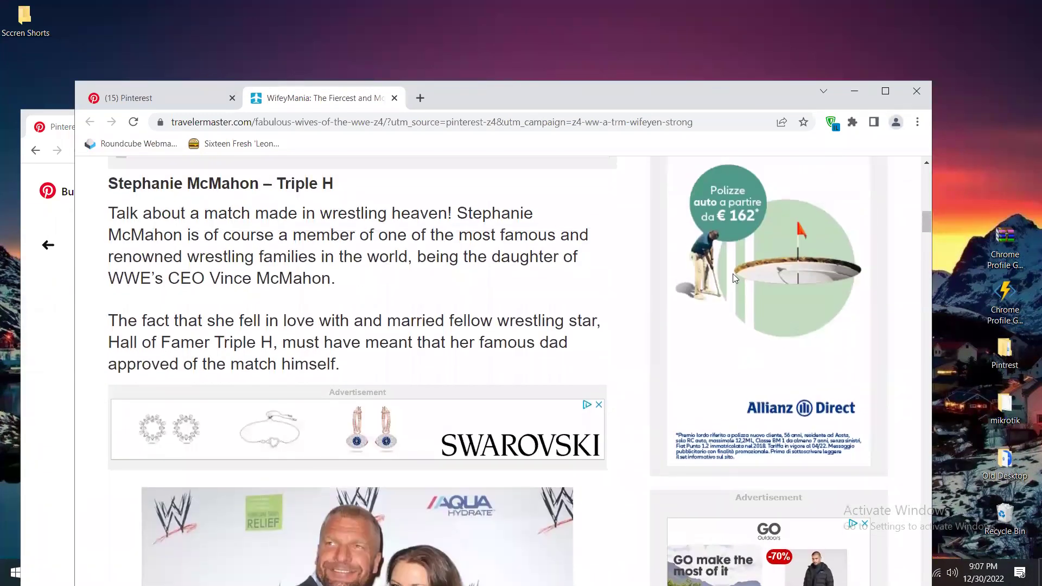
scroll(788, 305, down, 4)
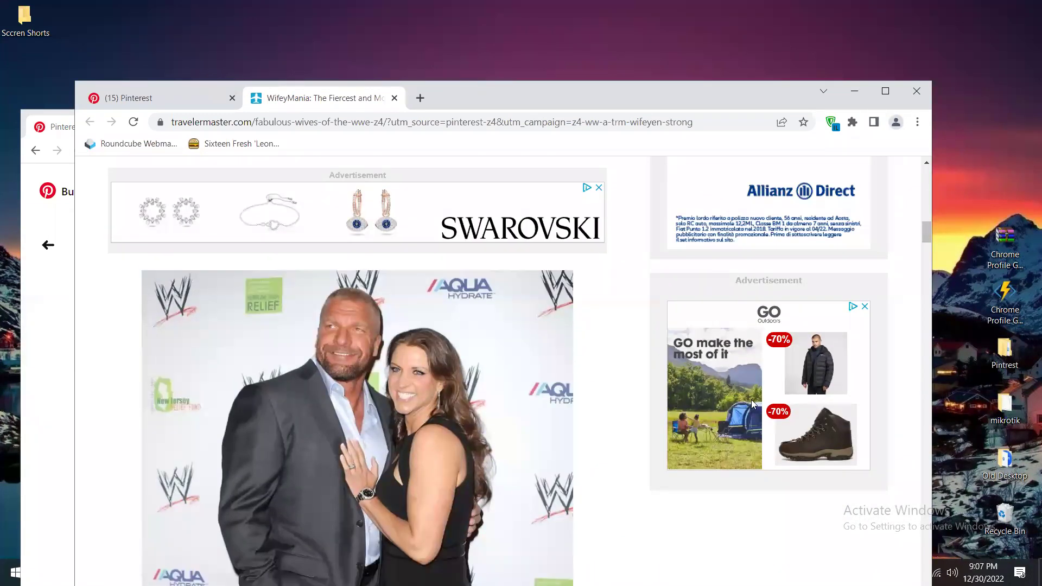
scroll(768, 419, down, 17)
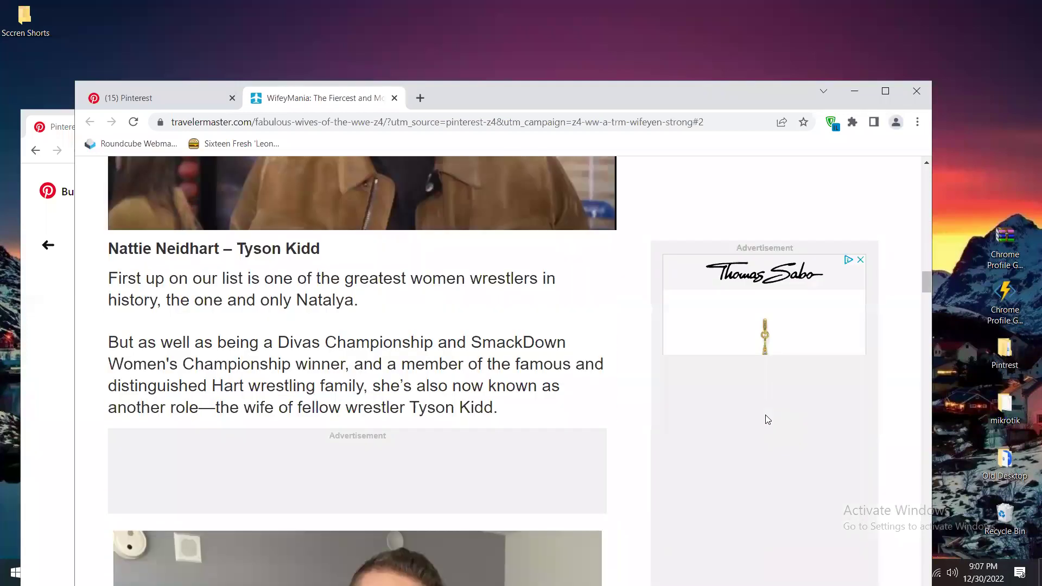
scroll(766, 359, down, 10)
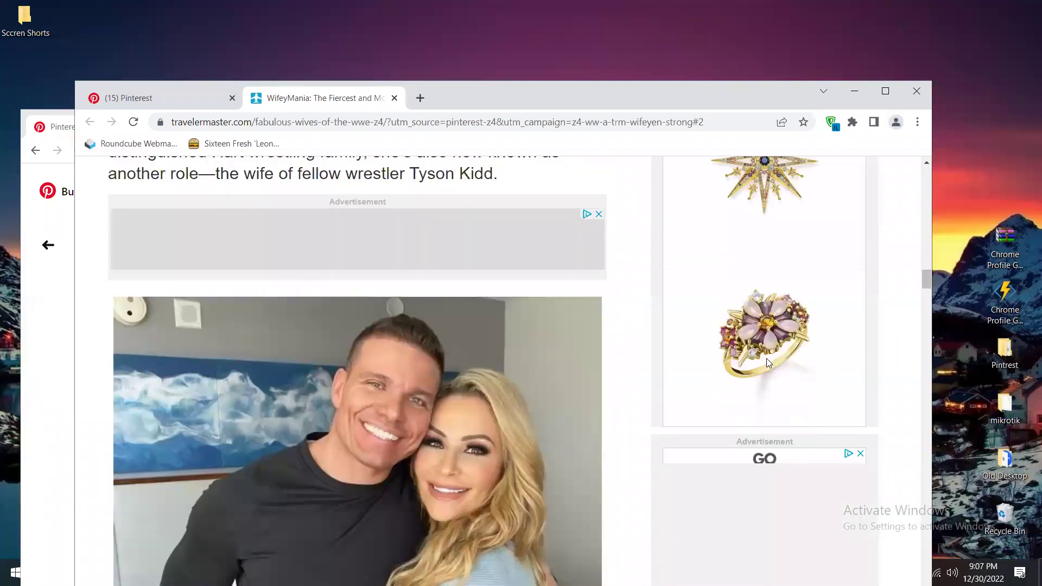
scroll(768, 362, up, 3)
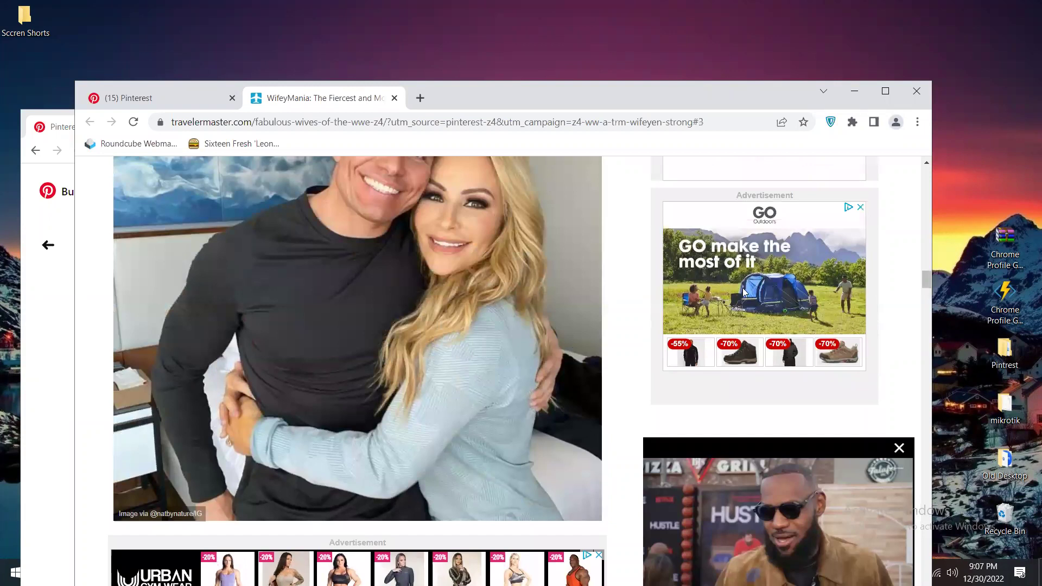
- Reposition the browser window and dismiss the floating video player over the "WifeyMania" article
scroll(745, 292, down, 6)
mouse_move(800, 517)
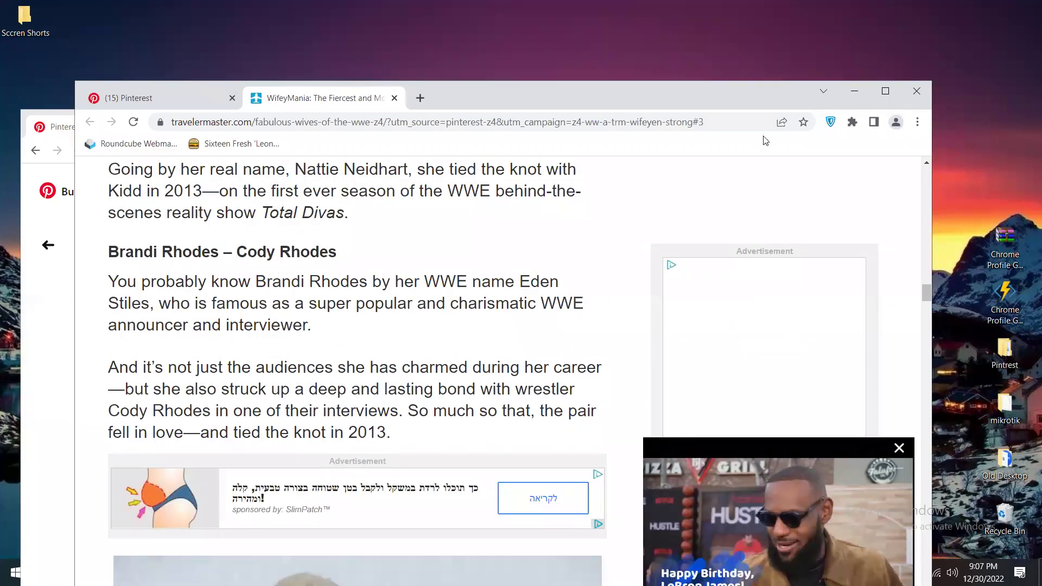
drag(764, 104, 759, 65)
mouse_move(786, 444)
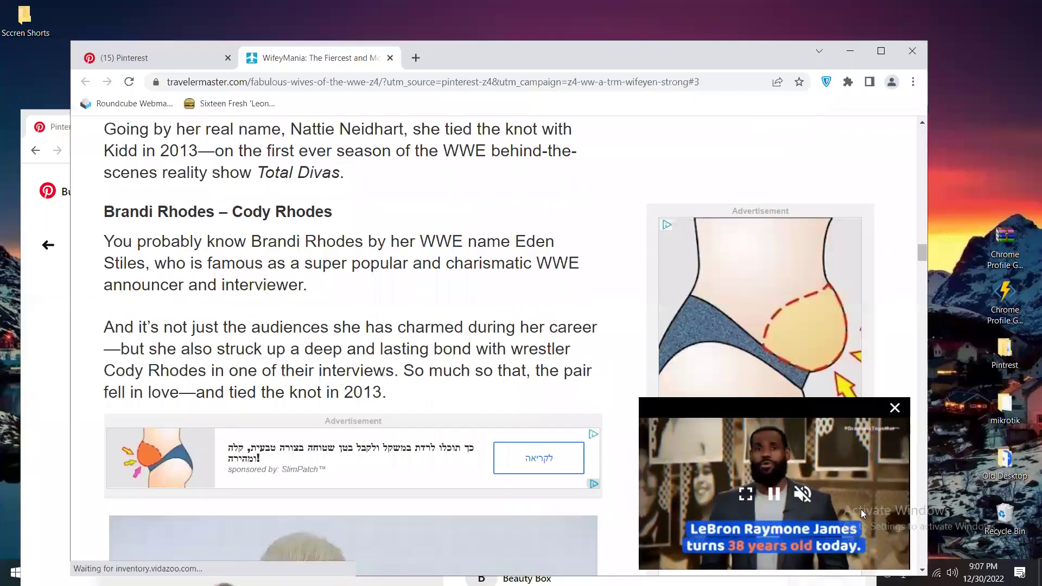
click(895, 416)
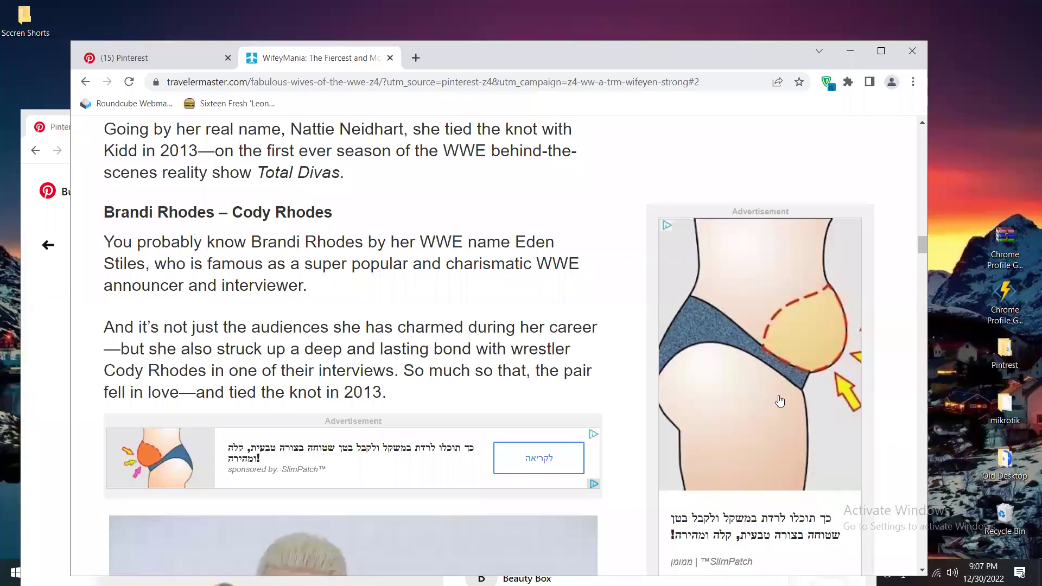
- Look through the article's advertisements, open the SlimPatch sidebar ad, reposition the window and close the ad's tab
scroll(780, 402, down, 1)
scroll(742, 431, down, 10)
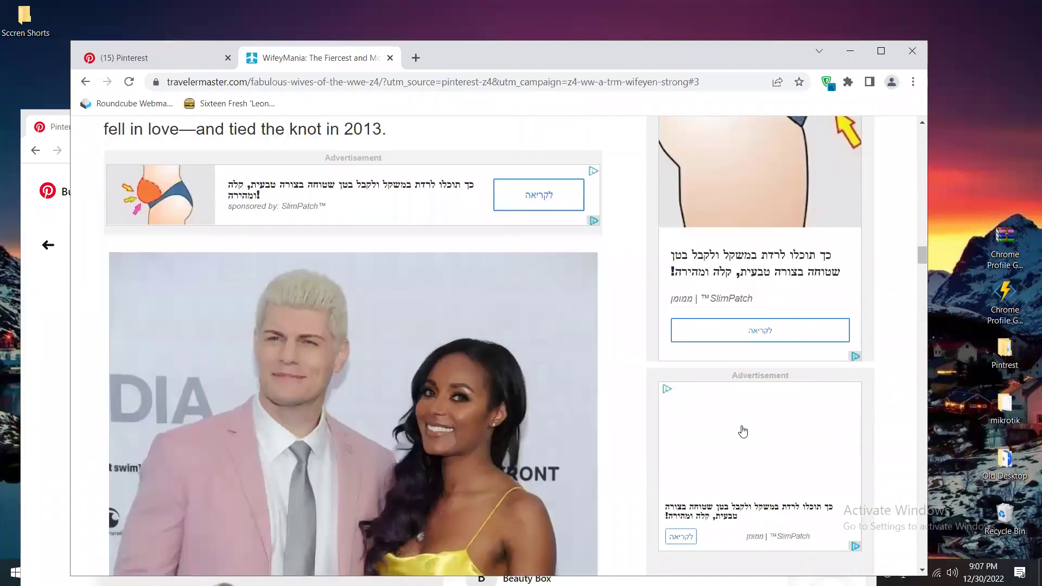
scroll(740, 342, down, 10)
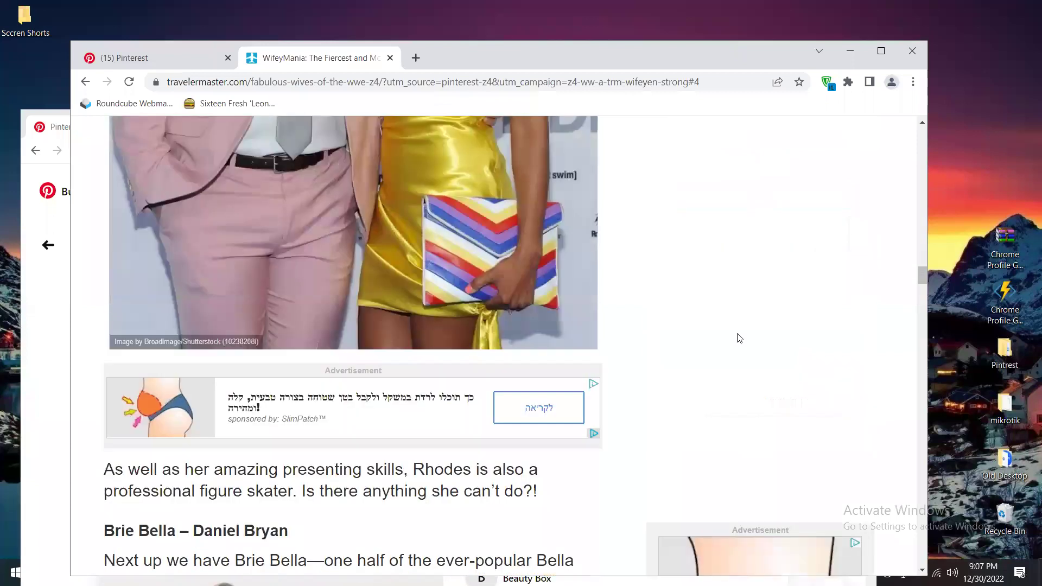
scroll(744, 353, down, 10)
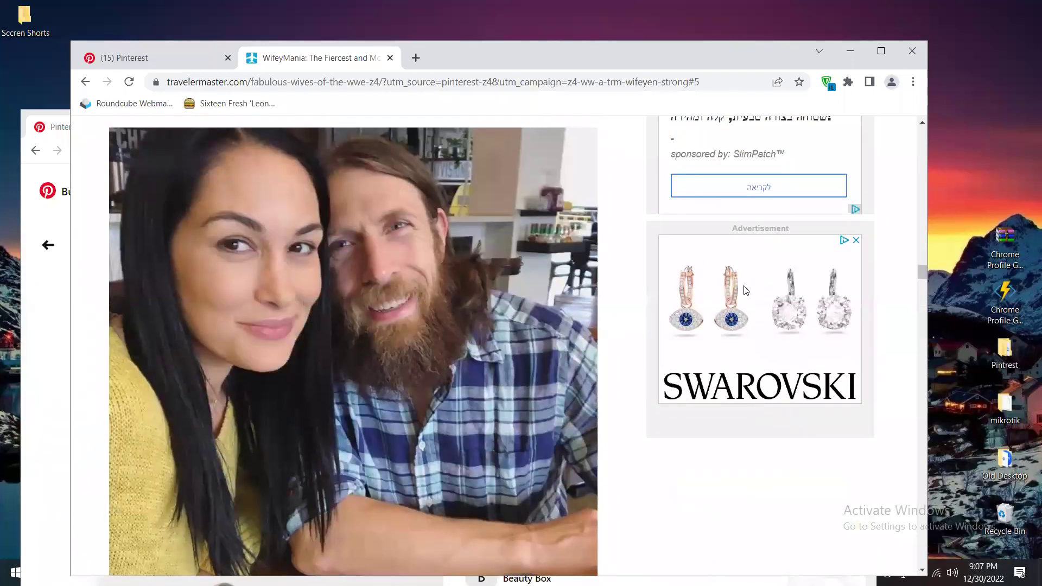
scroll(742, 282, up, 5)
click(751, 455)
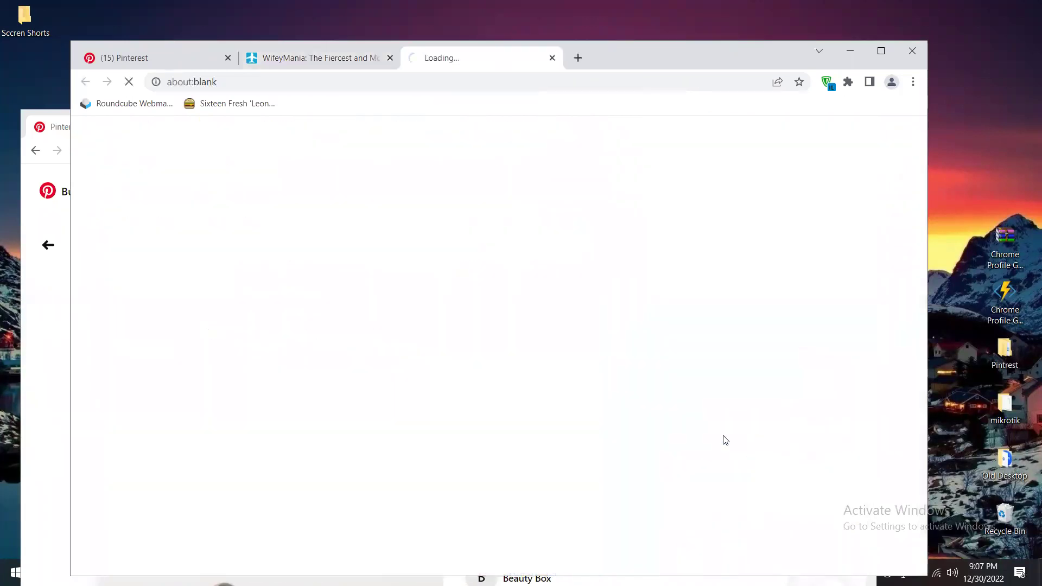
drag(795, 62, 787, 204)
drag(588, 199, 649, 147)
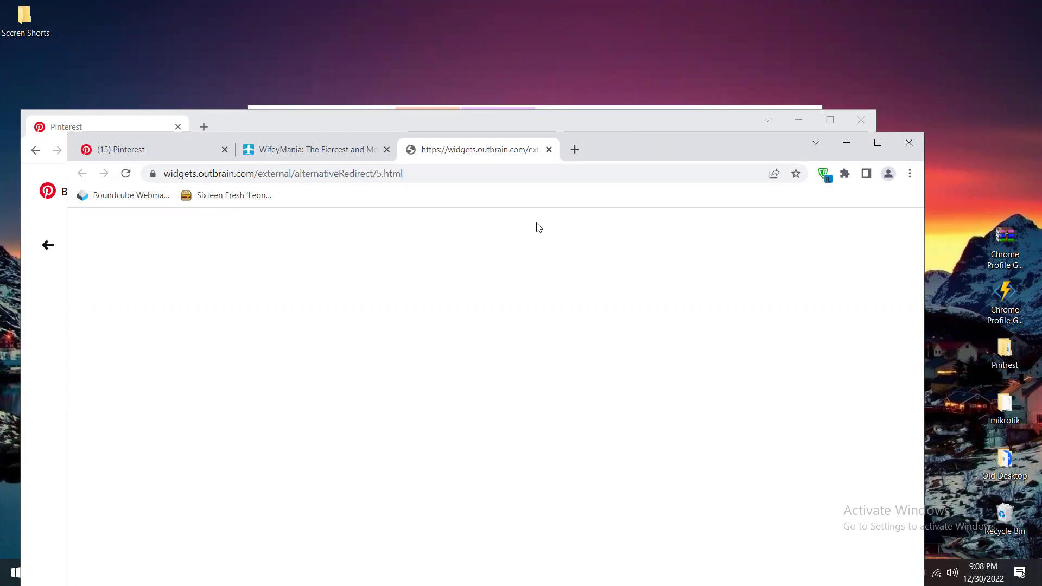
click(549, 149)
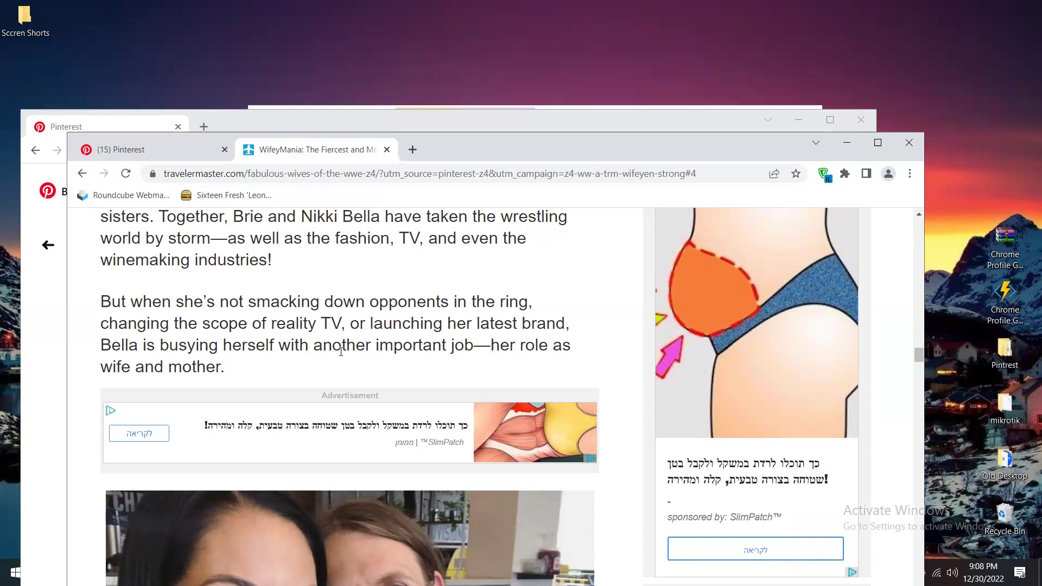
- Open the Swarovski sidebar advertisement from the article, view its landing page and close that tab
scroll(341, 352, down, 5)
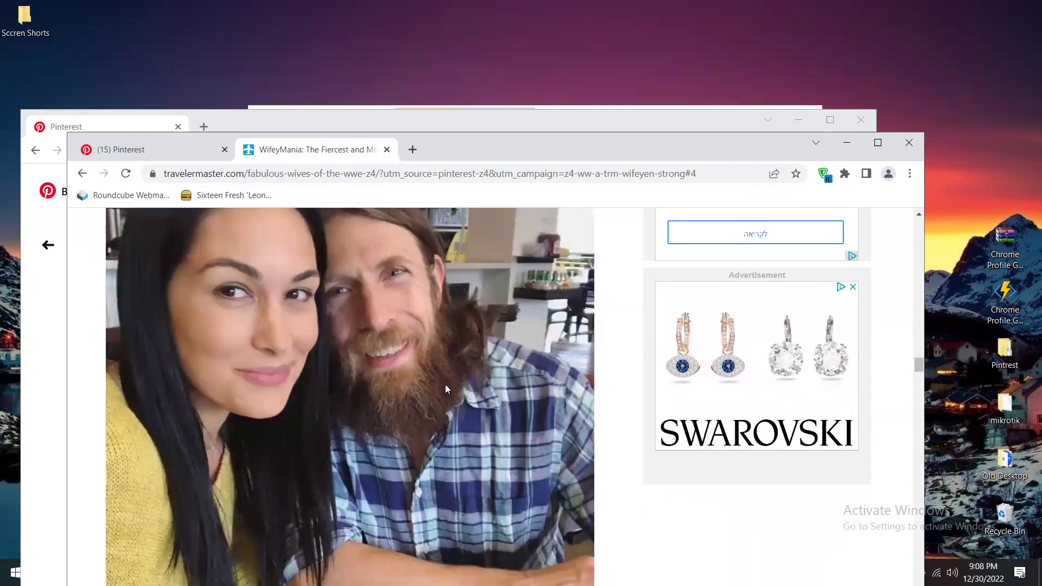
click(780, 355)
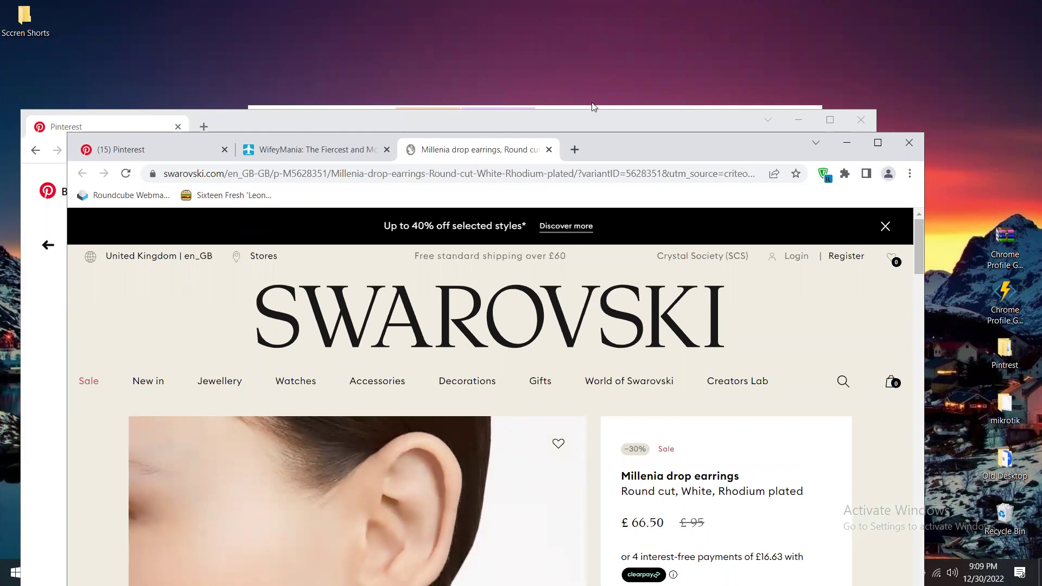
click(548, 148)
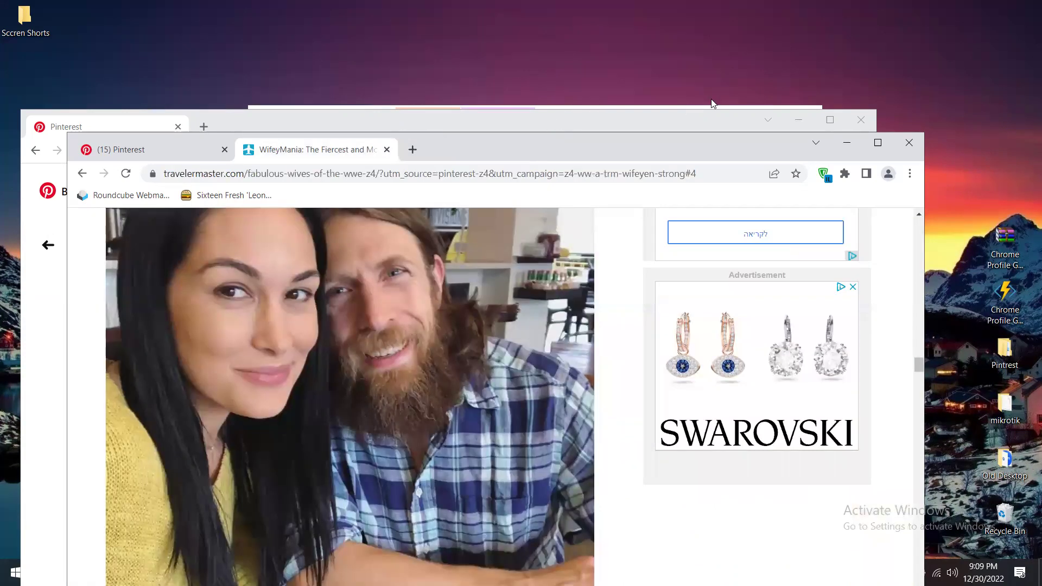
- Reposition the second profile's window and close the "WifeyMania" article to return to the Pinterest Pin page
click(711, 99)
click(534, 145)
drag(536, 144, 545, 129)
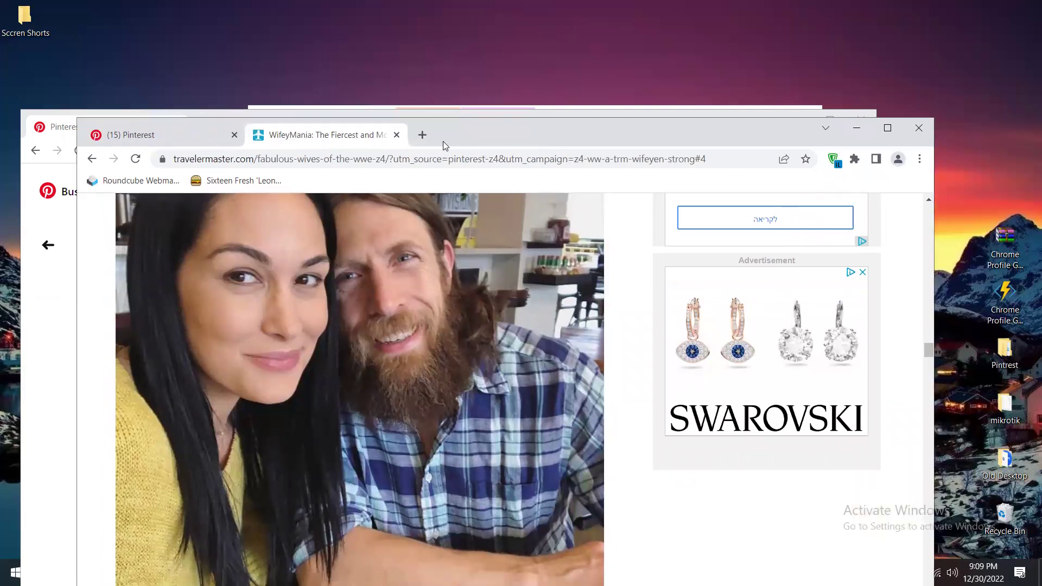
click(396, 135)
click(903, 73)
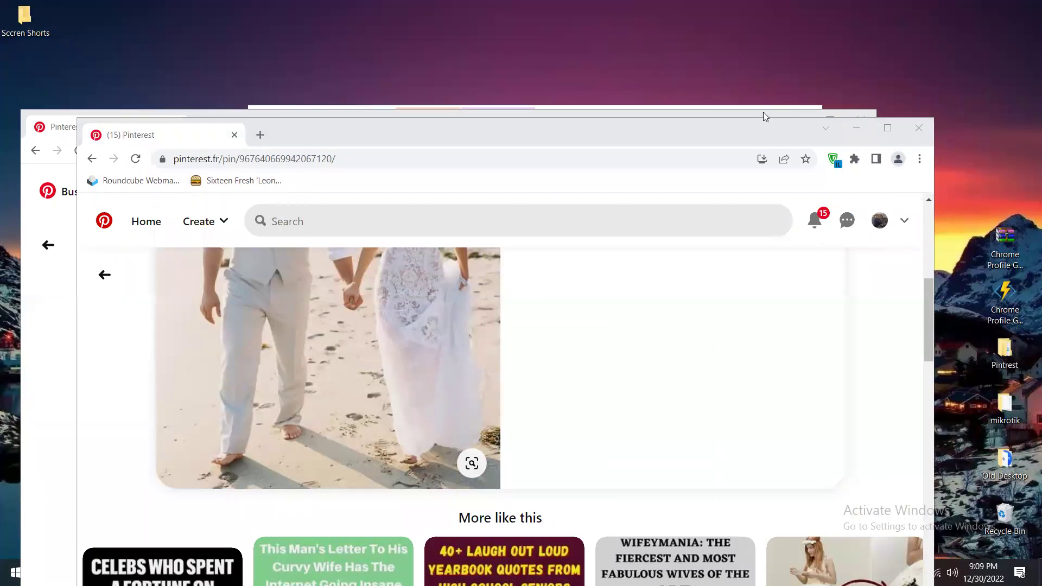